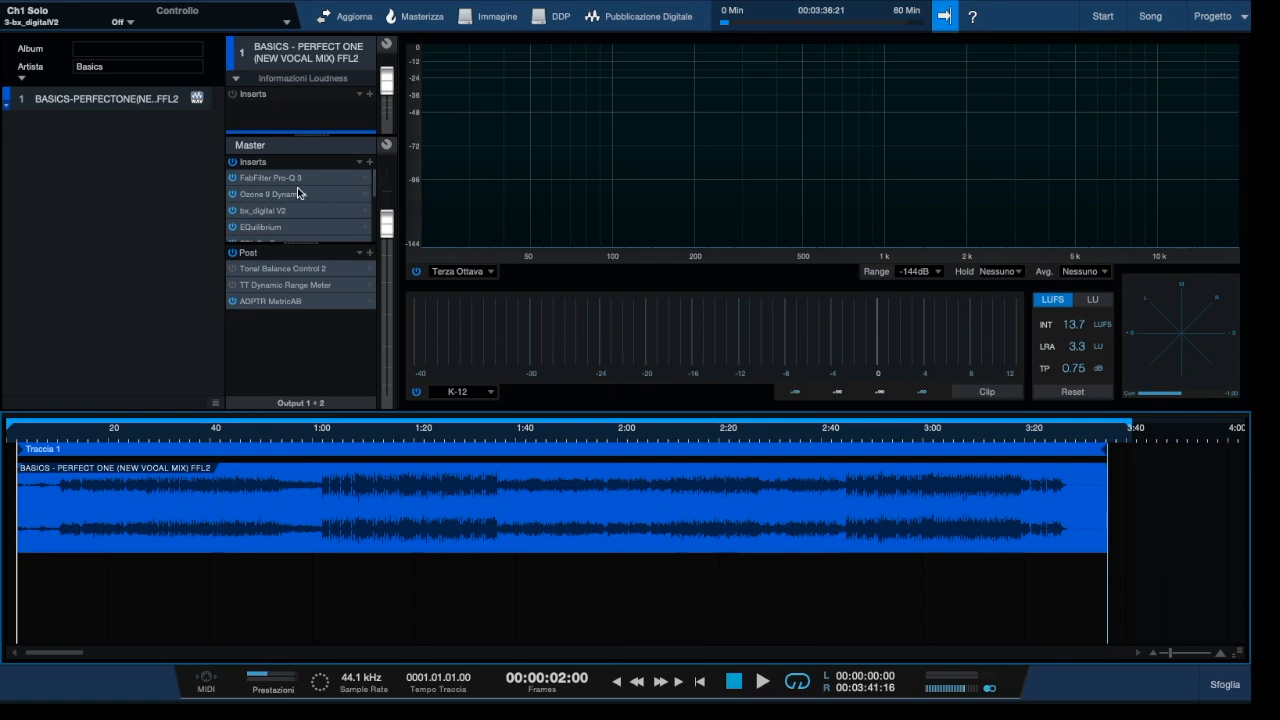
left_click_drag(174, 548, 157, 553)
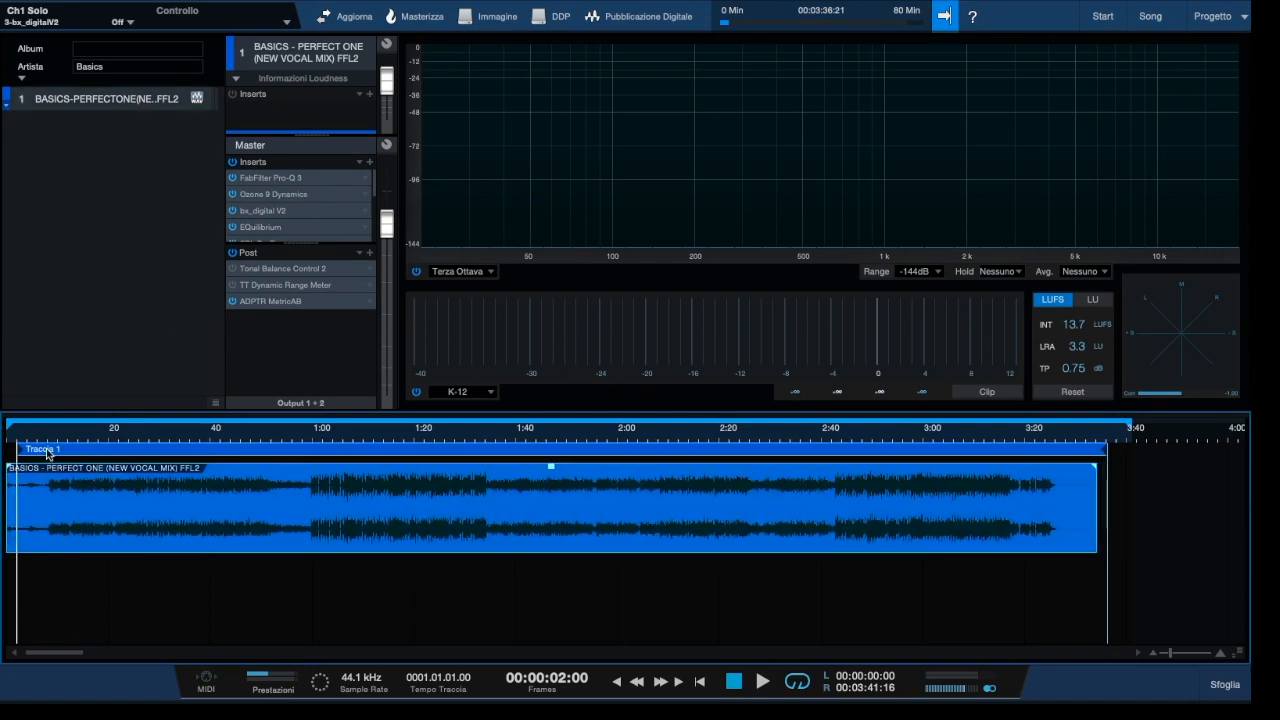
left_click_drag(15, 449, 2, 449)
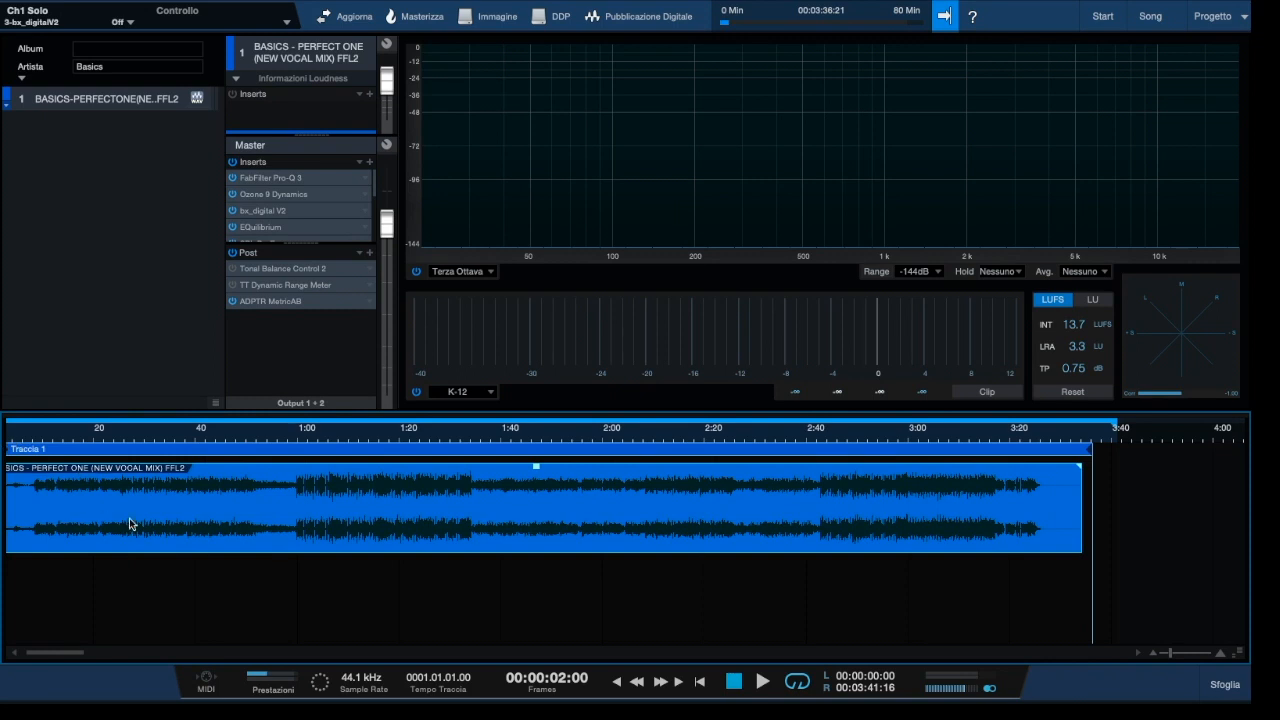
left_click(879, 651)
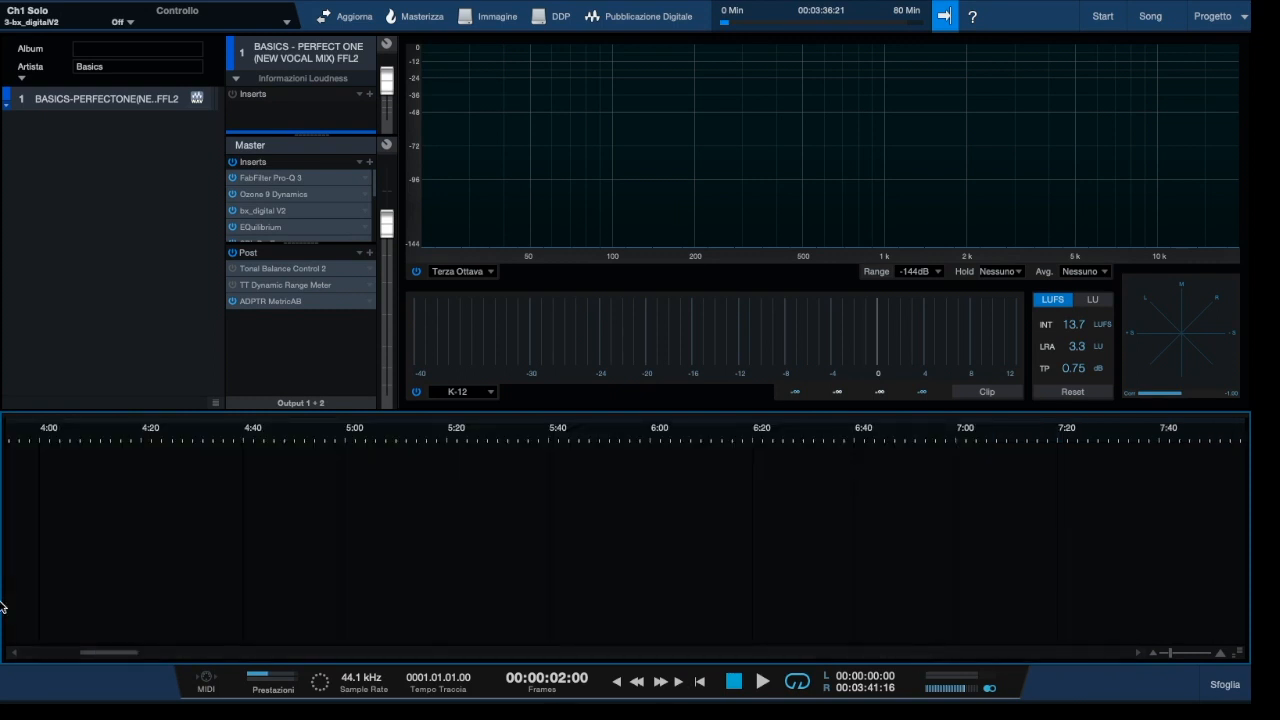
left_click_drag(94, 651, 33, 651)
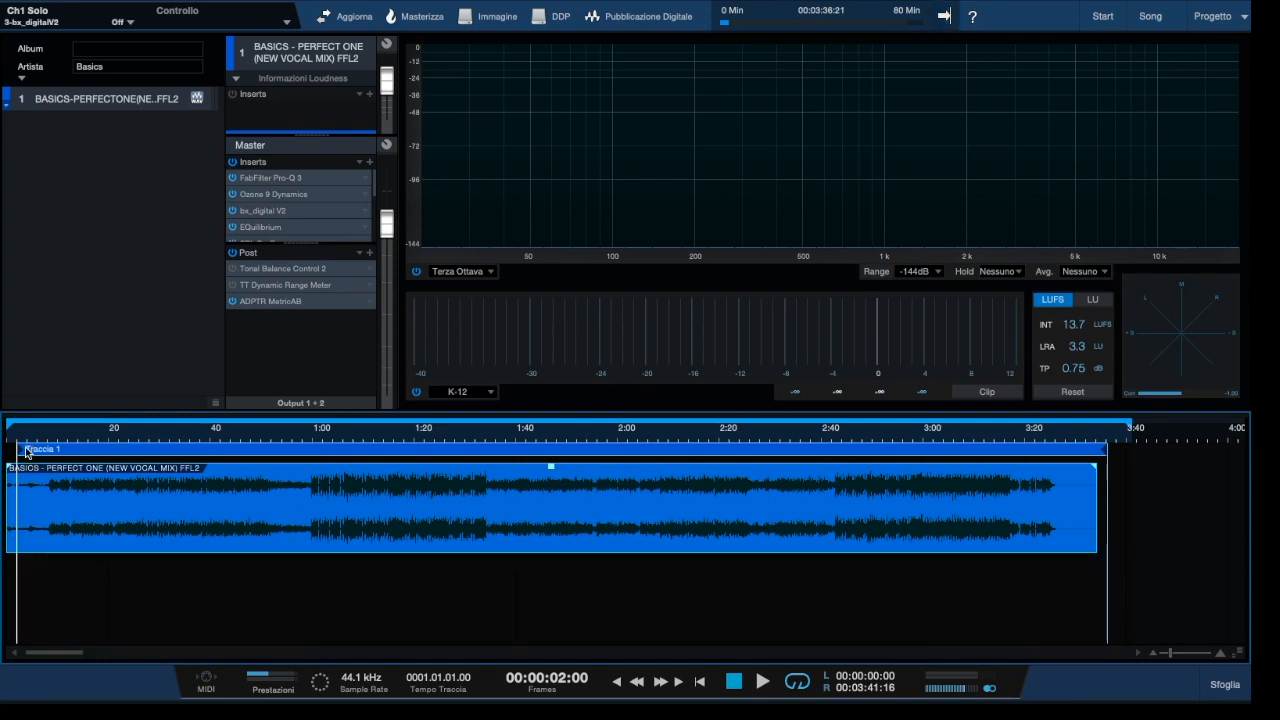
left_click_drag(56, 512, 66, 512)
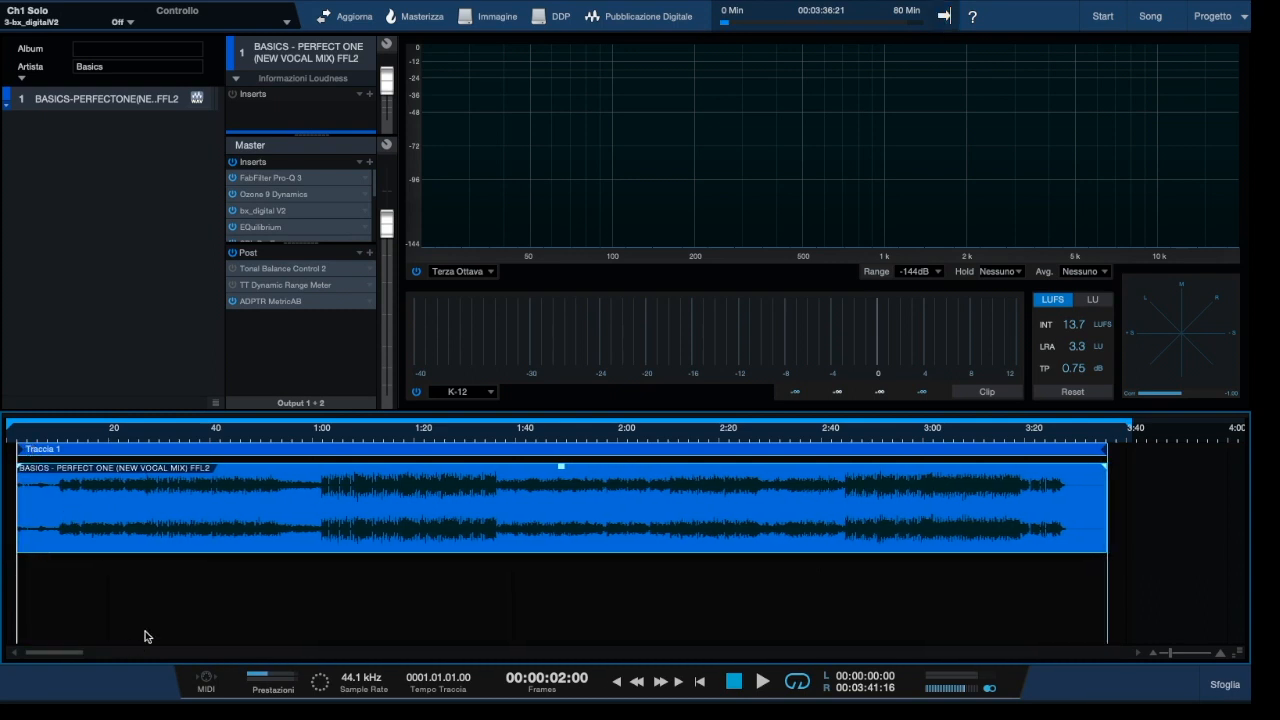
- Bypass all the inserts on the master and play the unprocessed mix from the start of the track
left_click(232, 162)
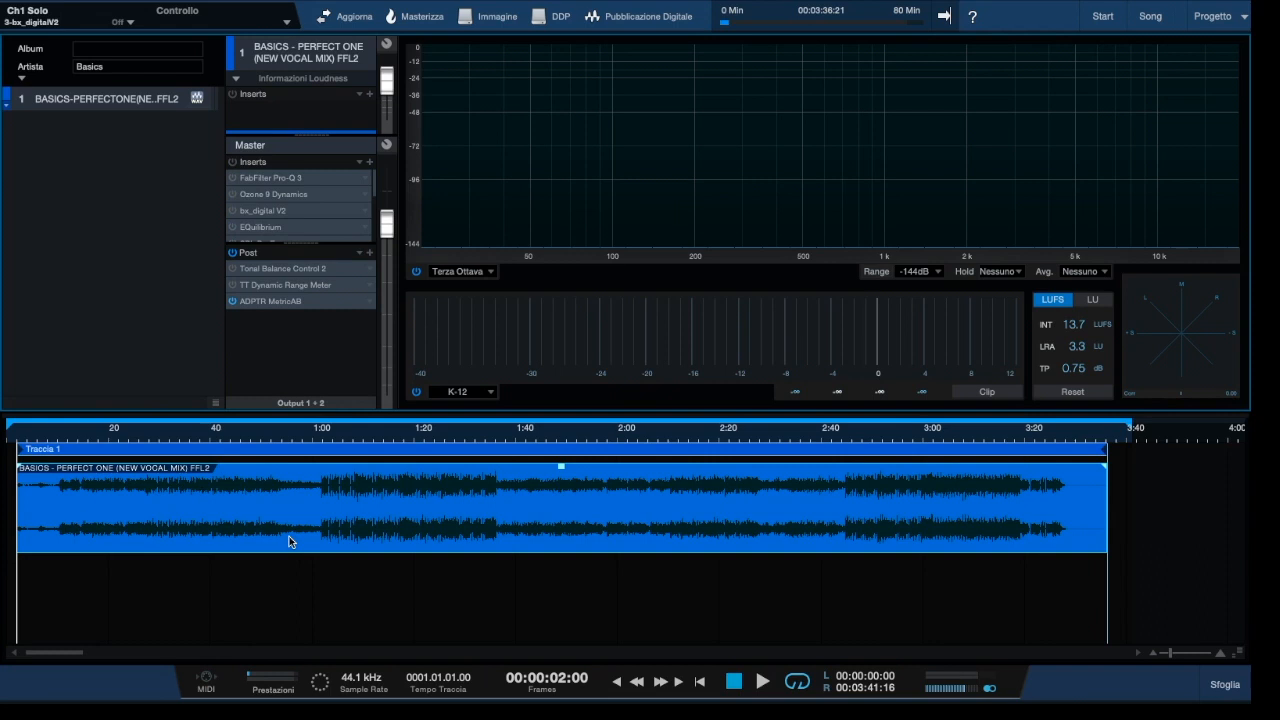
key("space")
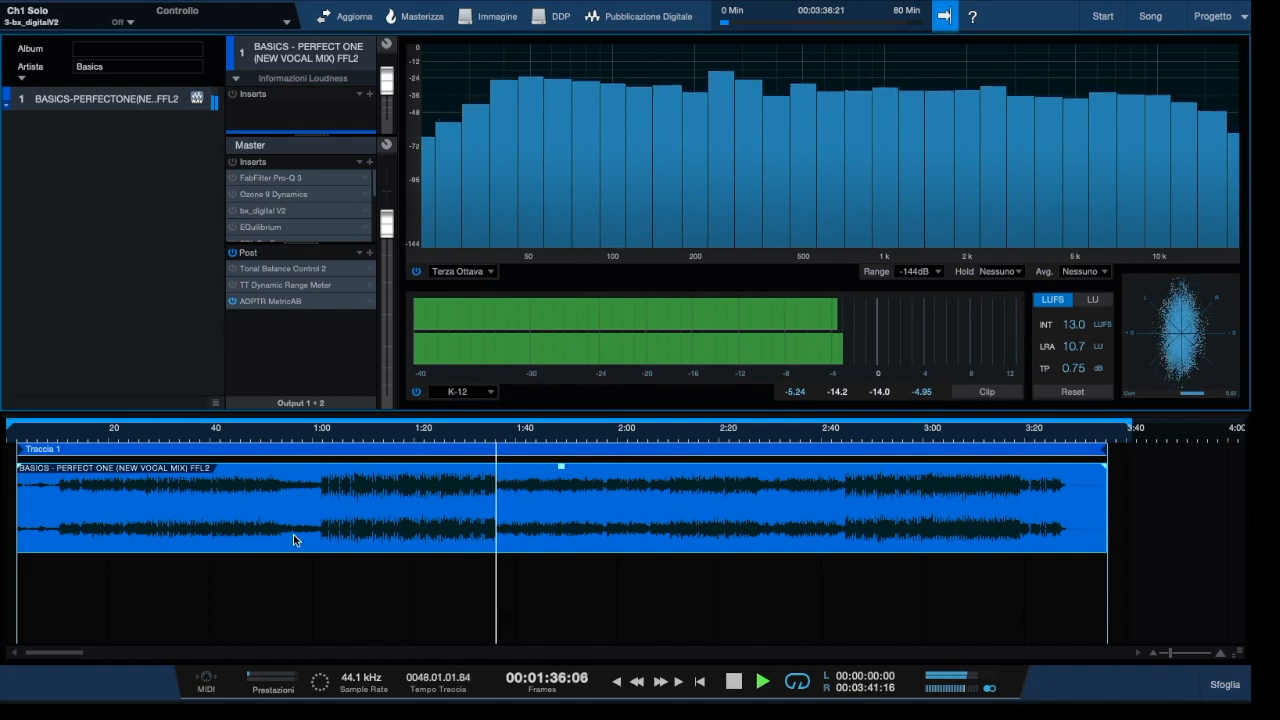
key("space")
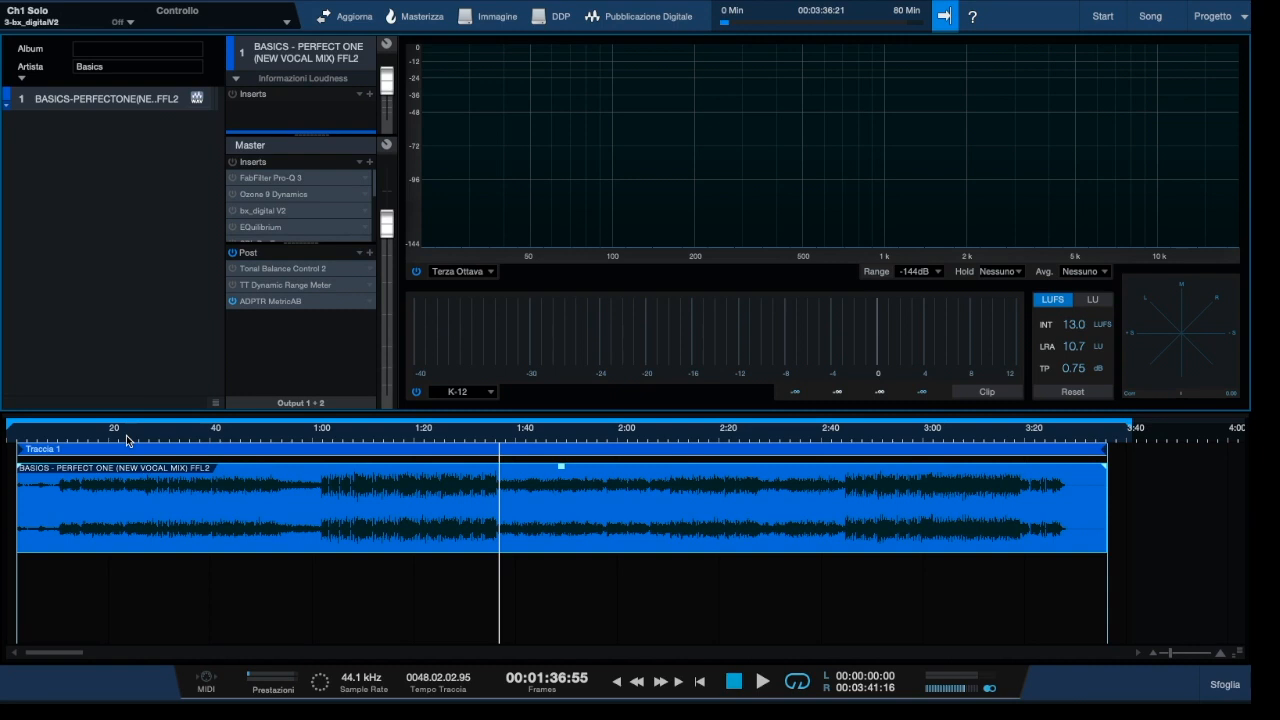
- Open the FabFilter Pro-Q 3 equalizer from the master inserts and switch it on
left_click(281, 178)
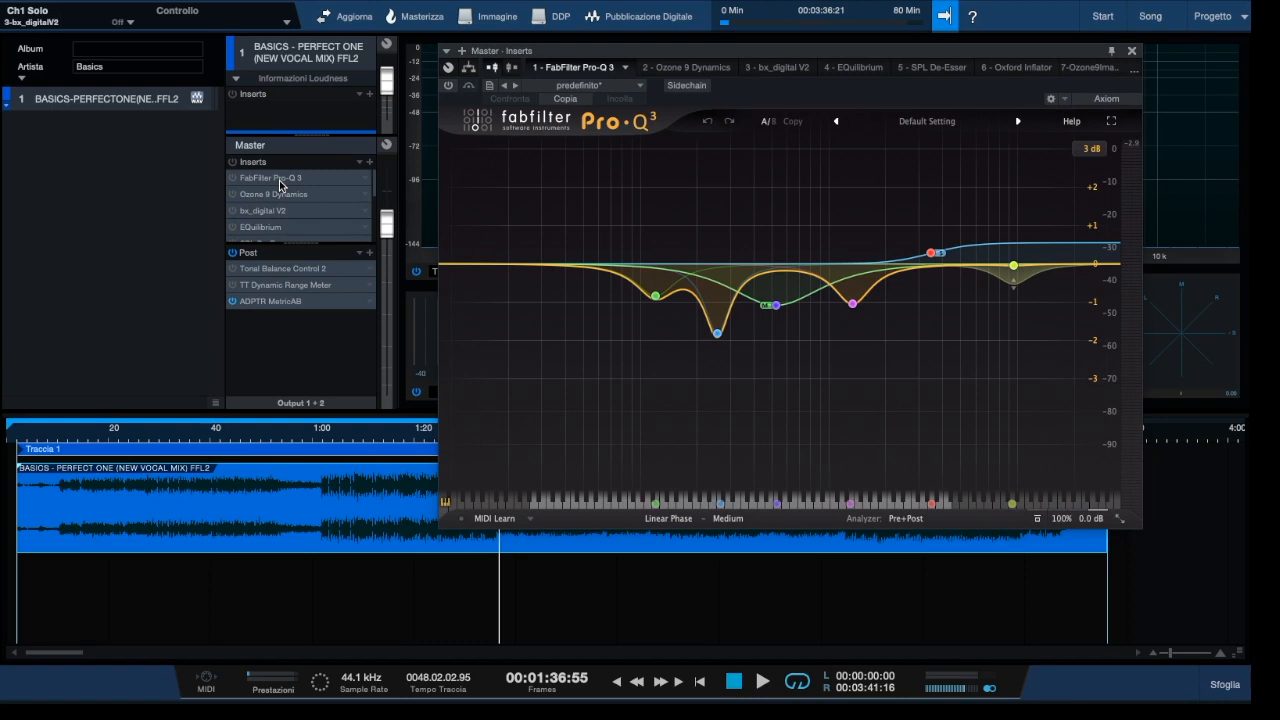
left_click(233, 178)
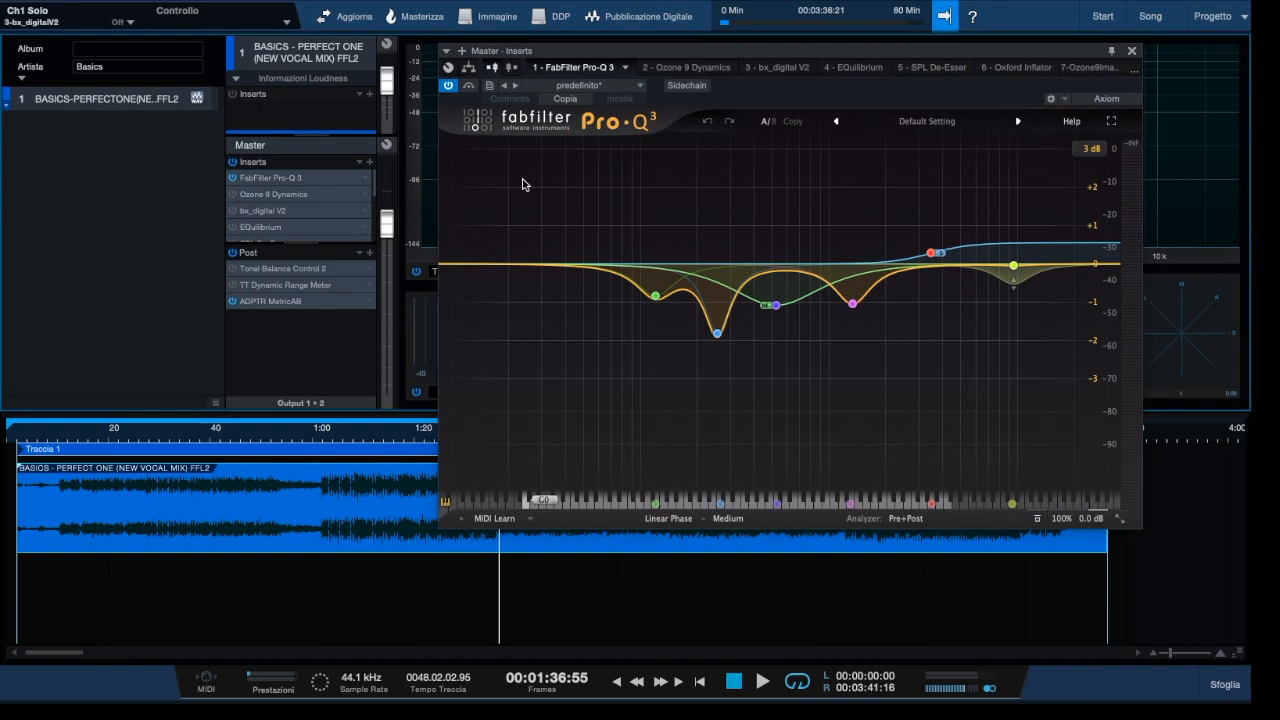
left_click(655, 296)
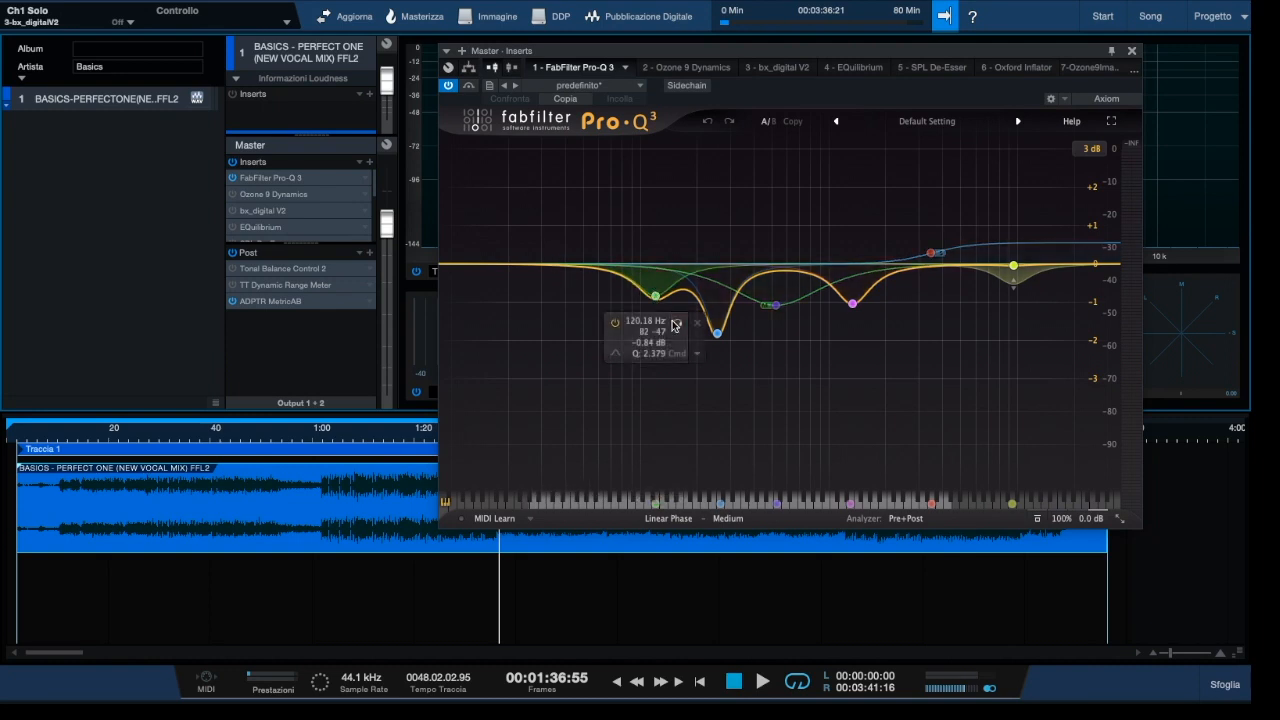
- Play the track from about 1:00 and solo the 120 Hz and 256 Hz equalizer bands one after the other
left_click(321, 444)
left_click(317, 440)
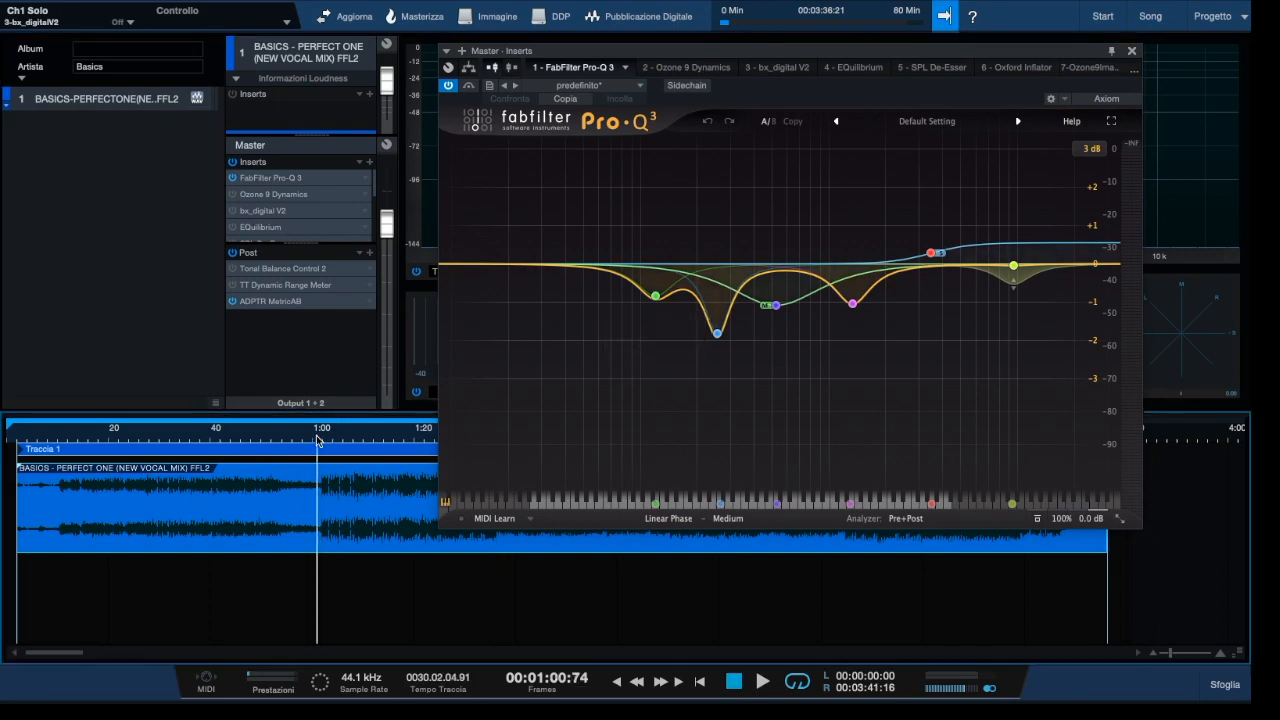
mouse_move(651, 304)
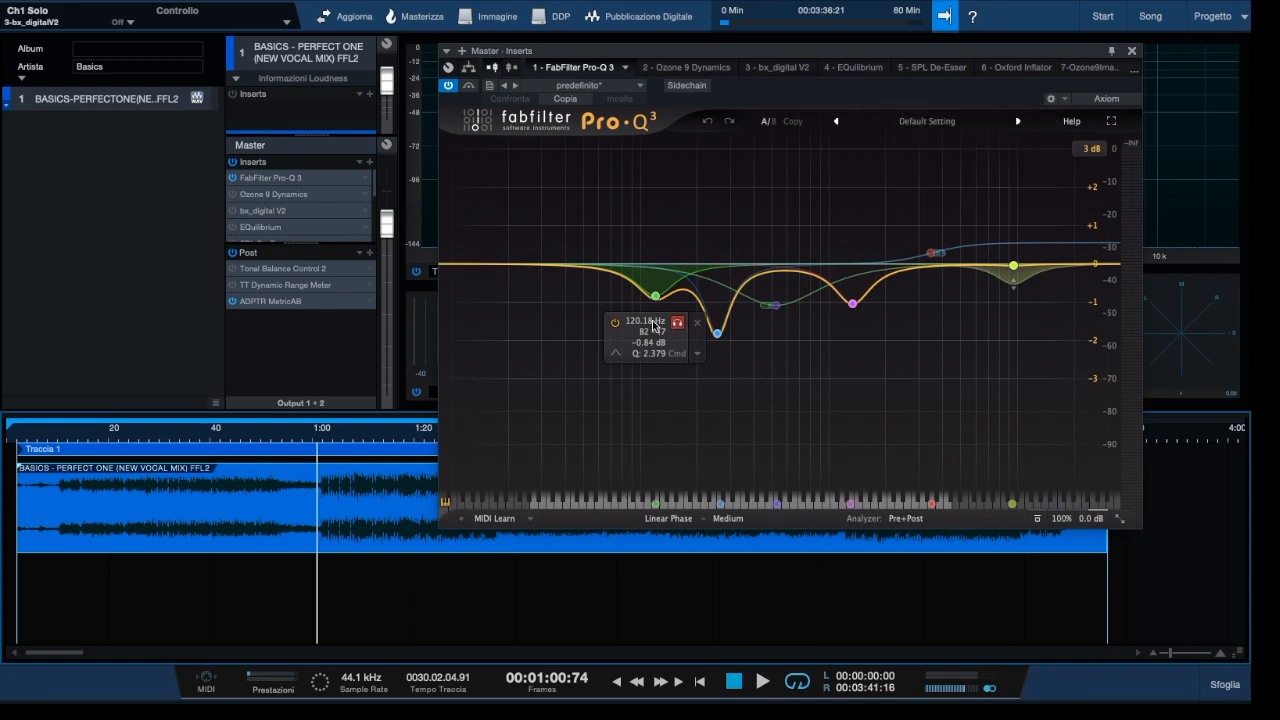
key("space")
left_click(676, 322)
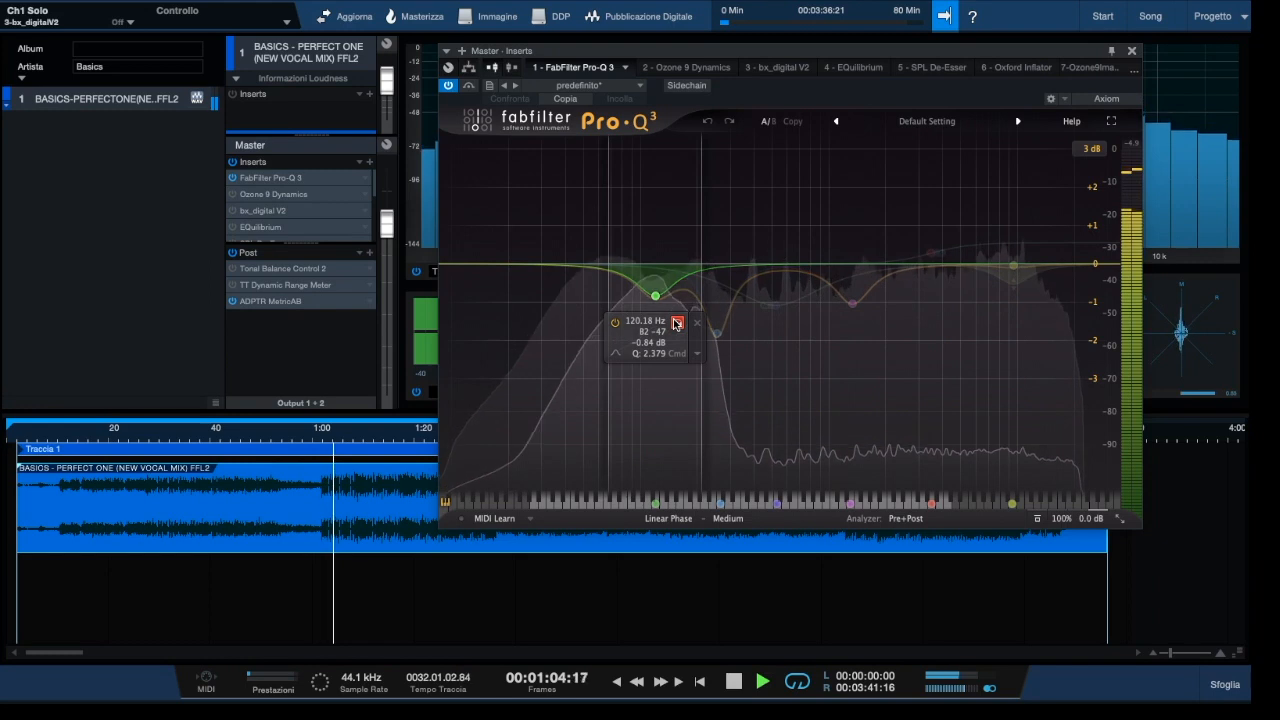
left_click(676, 322)
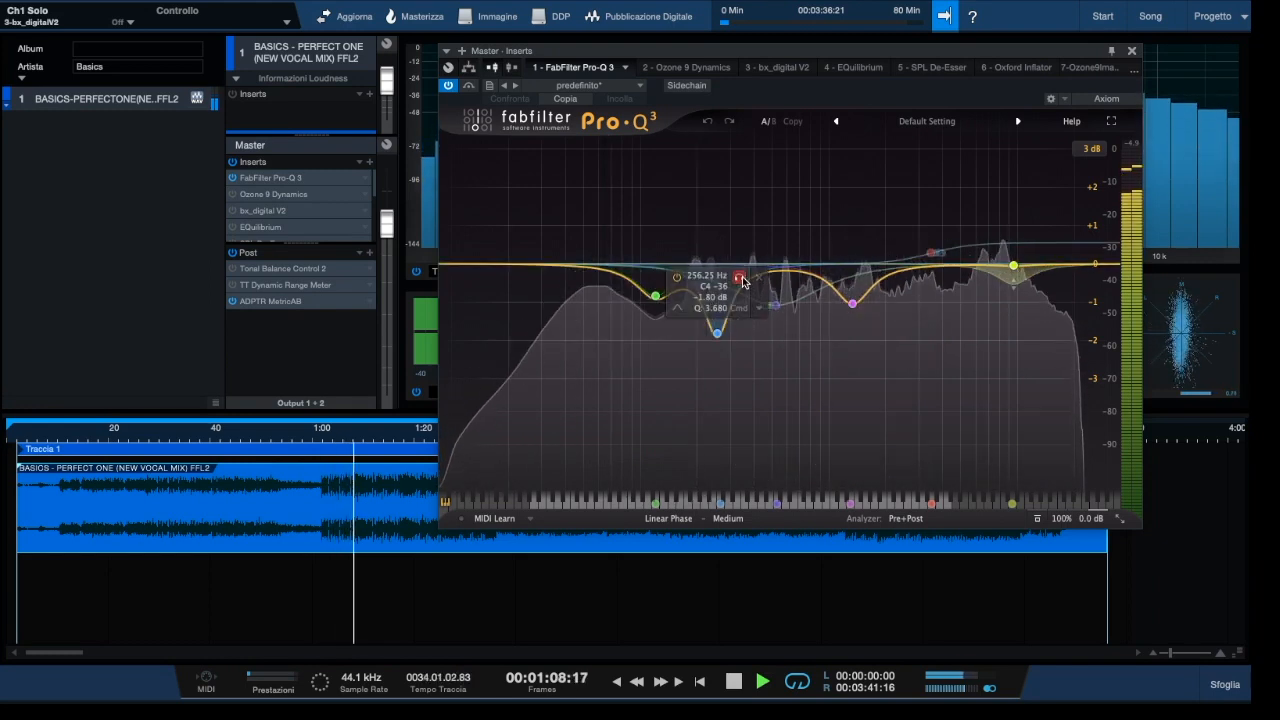
left_click(740, 278)
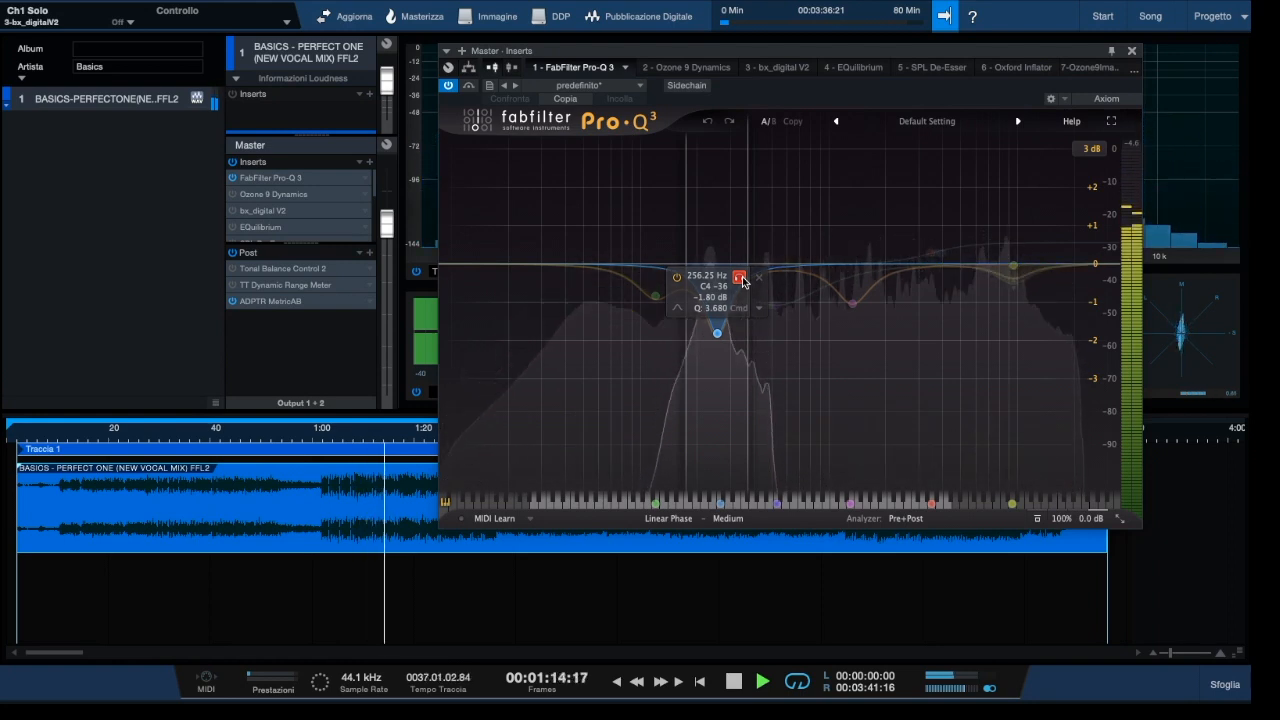
left_click(740, 278)
- Solo the 522 Hz, 1337 Hz and 9550 Hz equalizer bands one at a time to hear each range
left_click(798, 332)
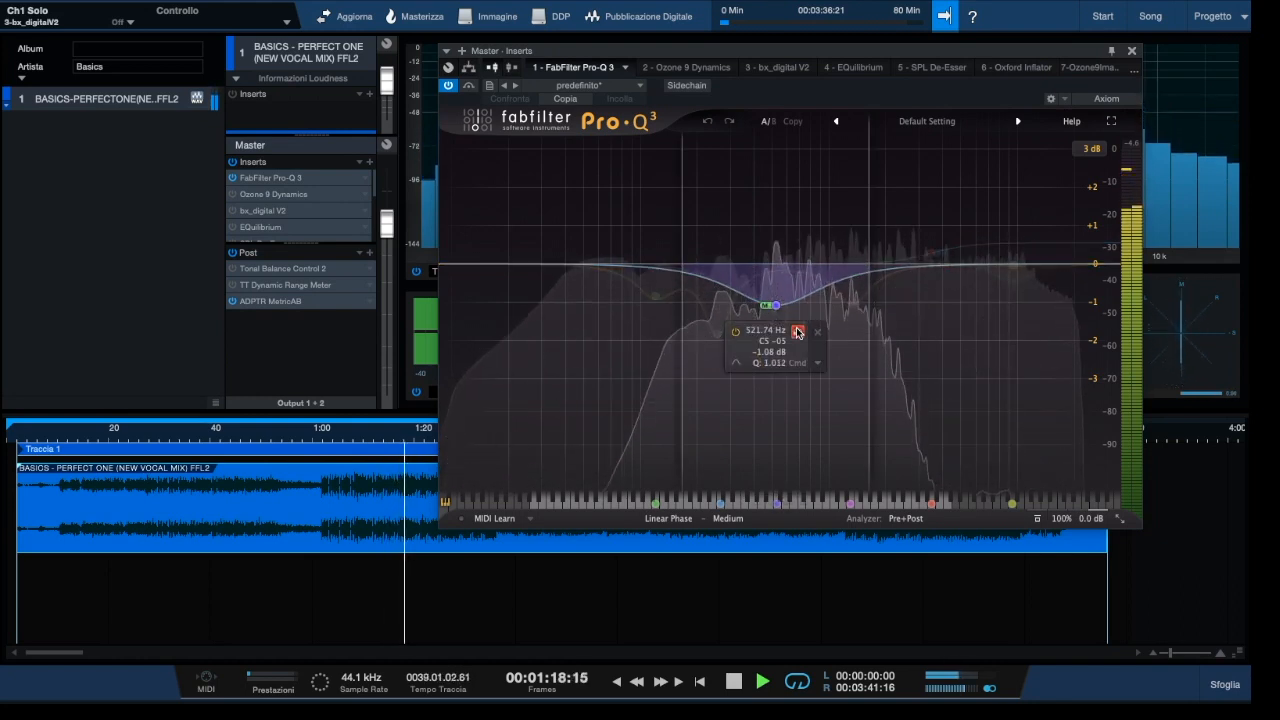
left_click(798, 332)
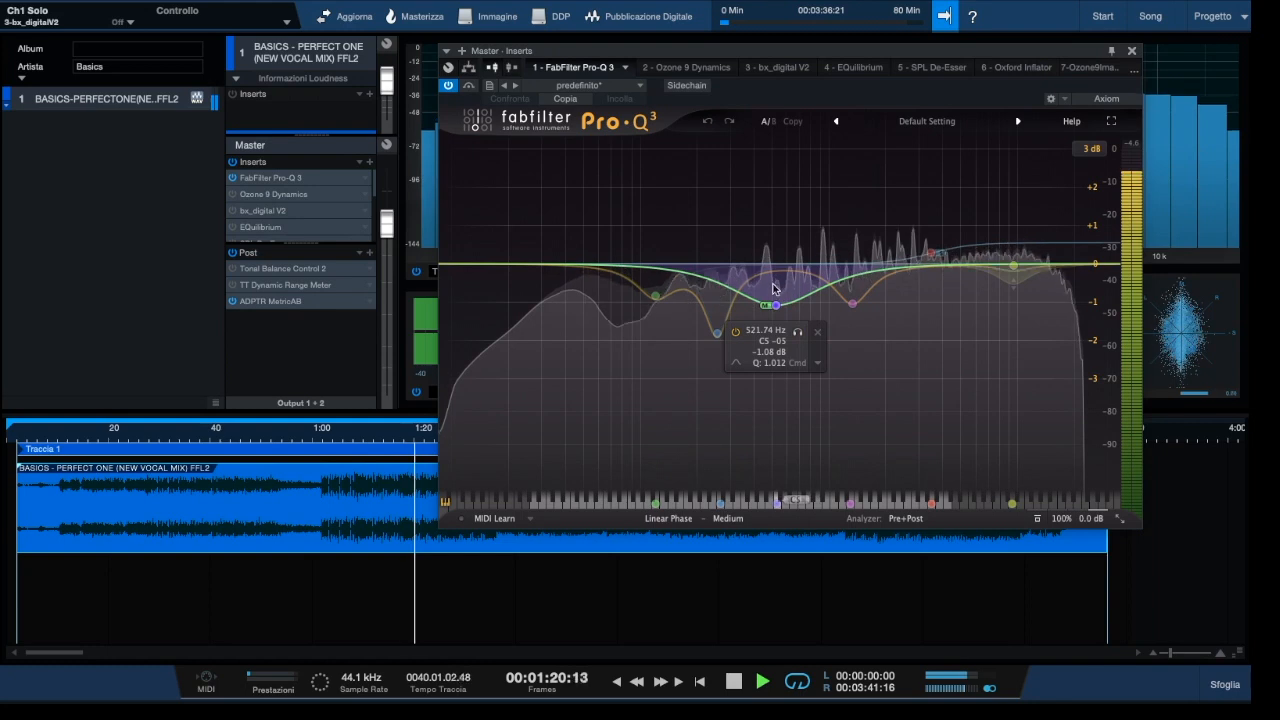
left_click(874, 330)
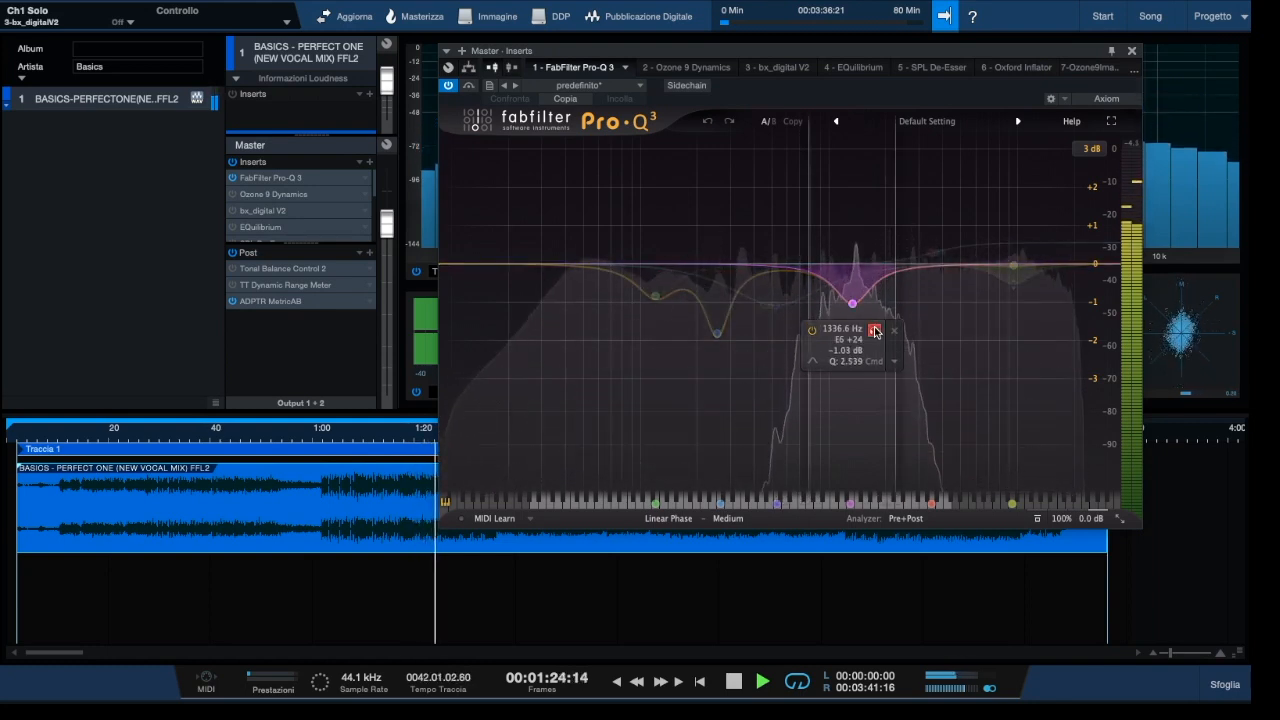
left_click(874, 330)
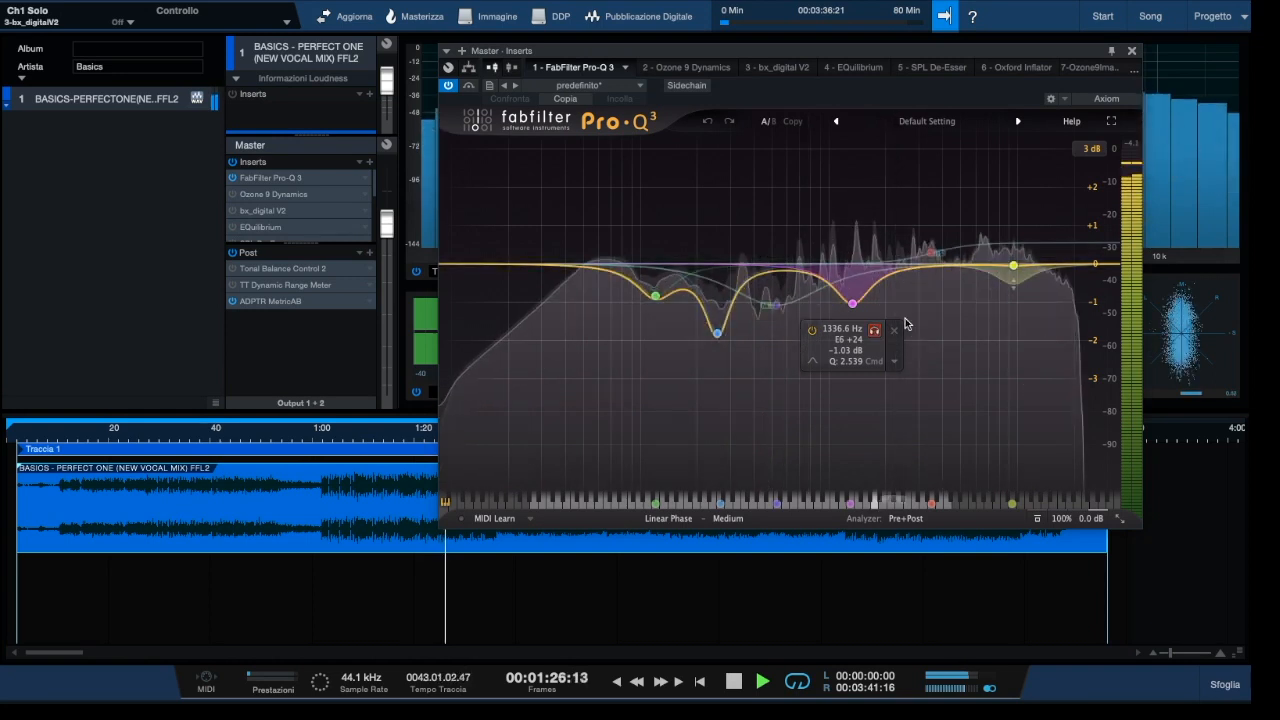
left_click(1036, 315)
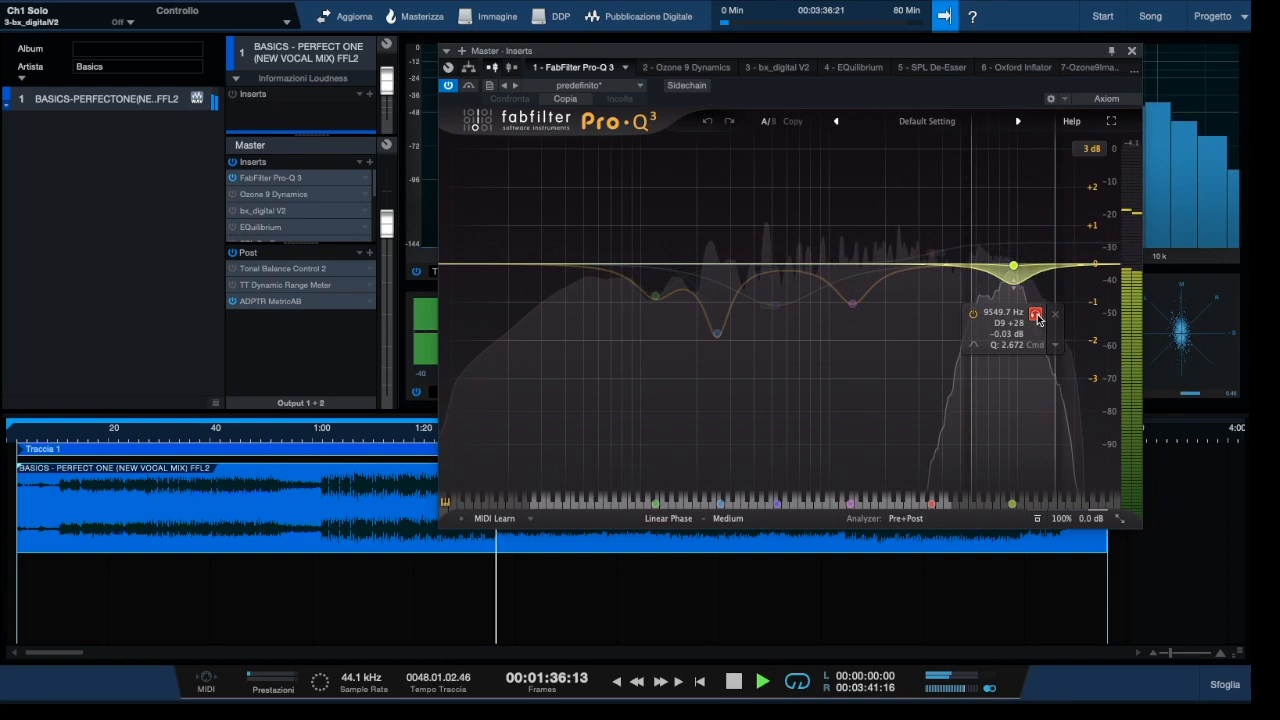
left_click(1037, 316)
- Briefly solo the 3475 Hz high shelf, stop playback and close the equalizer
left_click(933, 252)
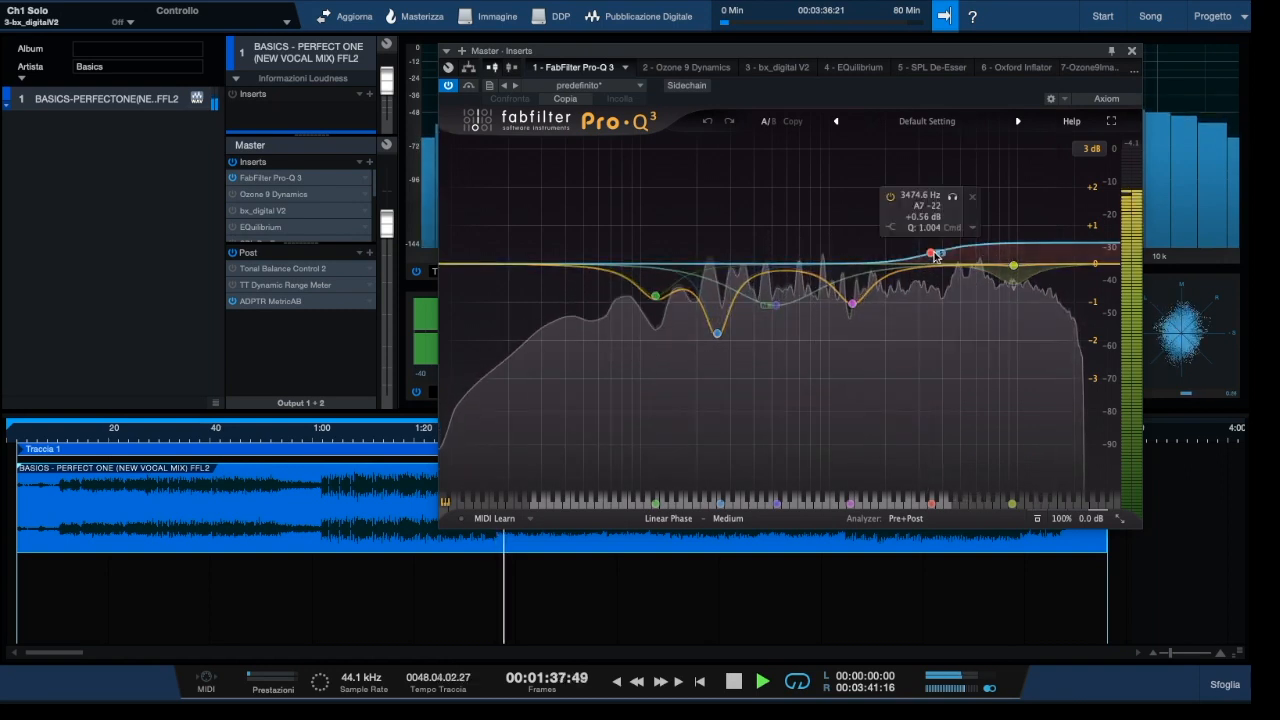
left_click(952, 198)
left_click(952, 198)
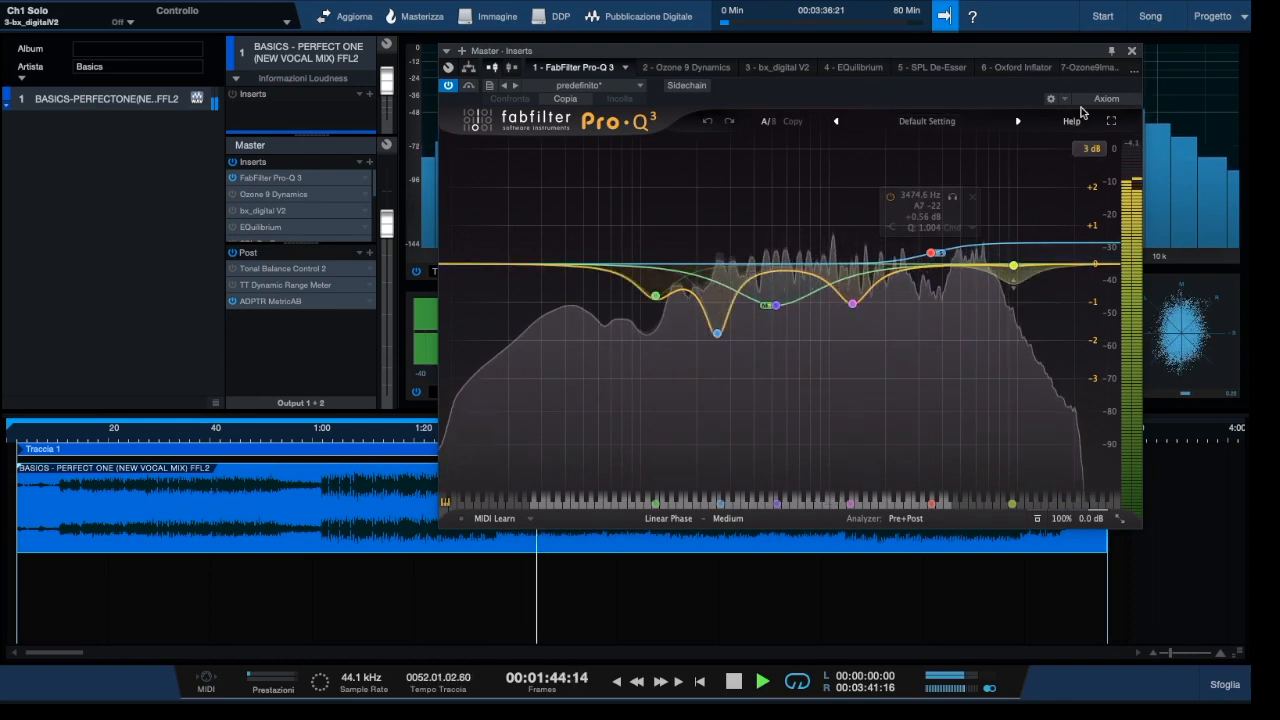
key("space")
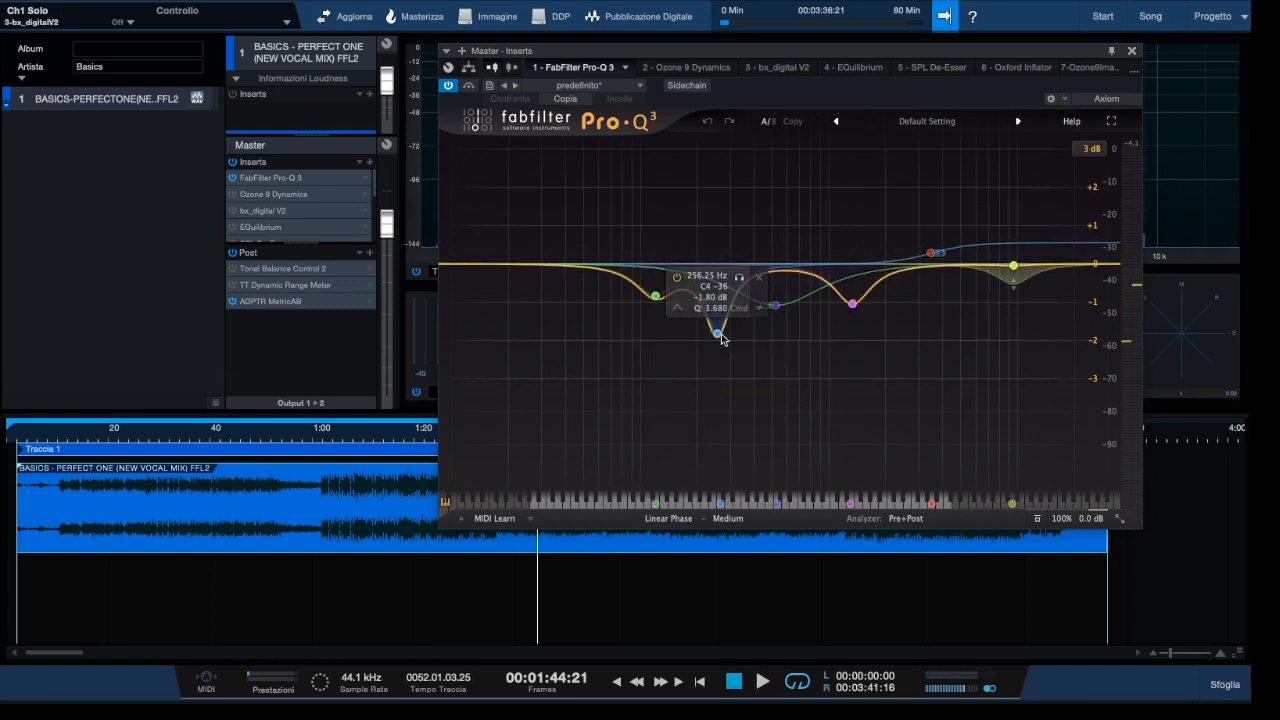
left_click(1131, 50)
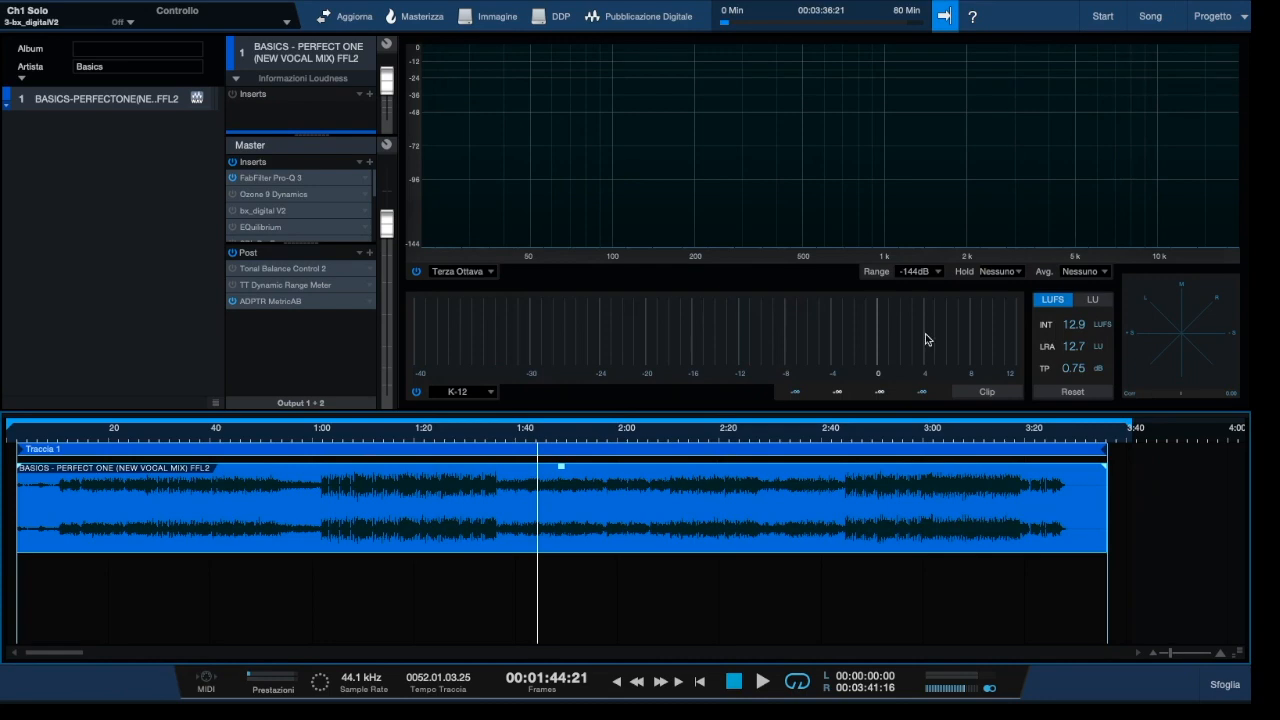
- Open and enable Ozone 9 Dynamics on the master, and display the settings of its low band
double_click(260, 197)
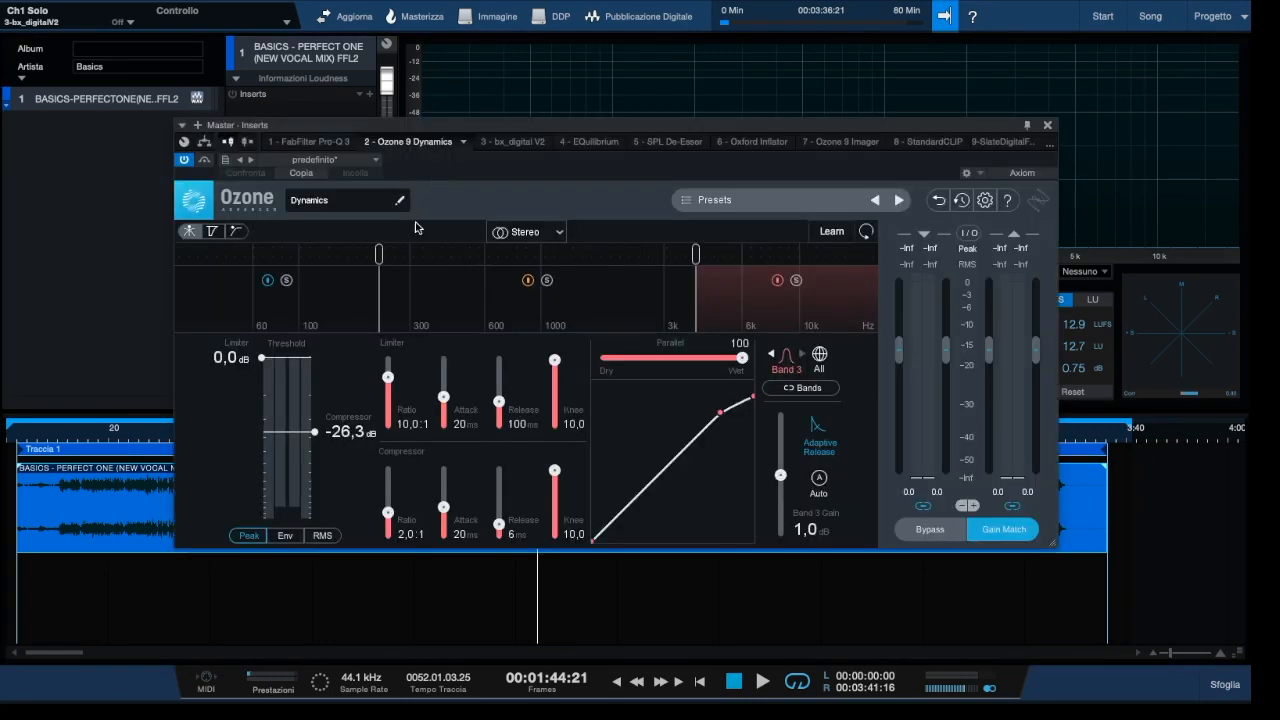
left_click_drag(604, 119, 630, 88)
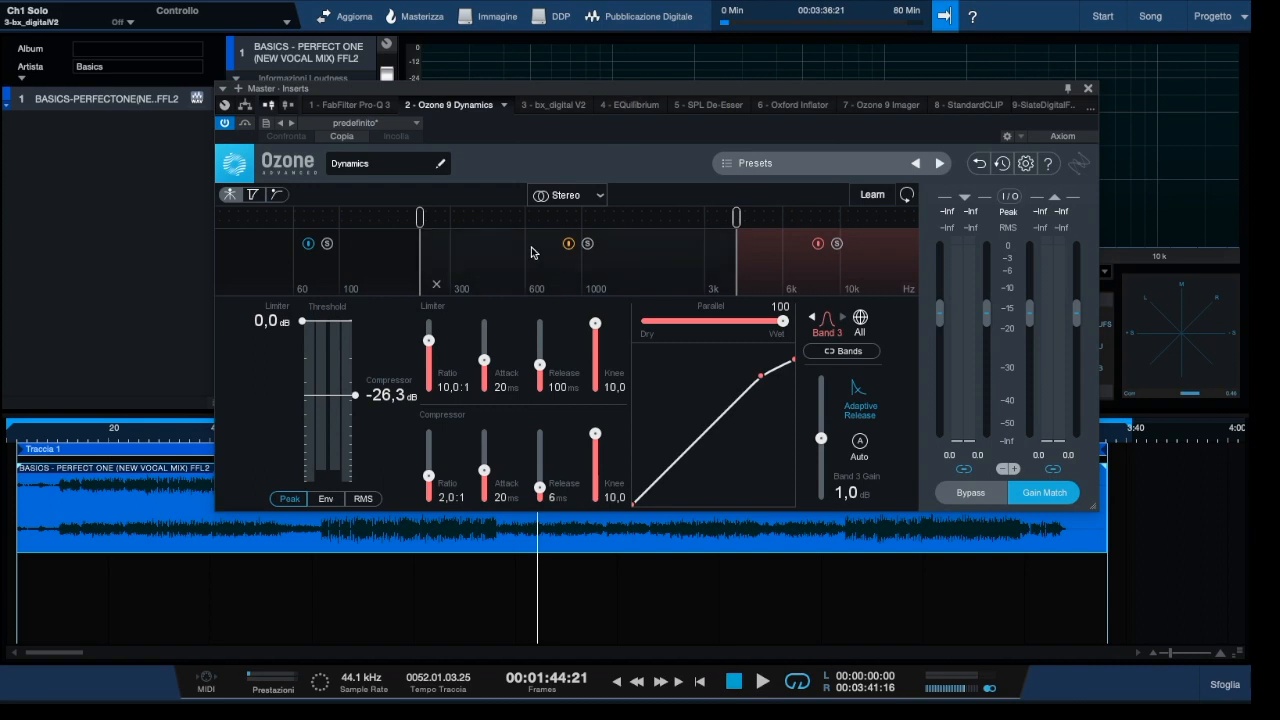
left_click(390, 260)
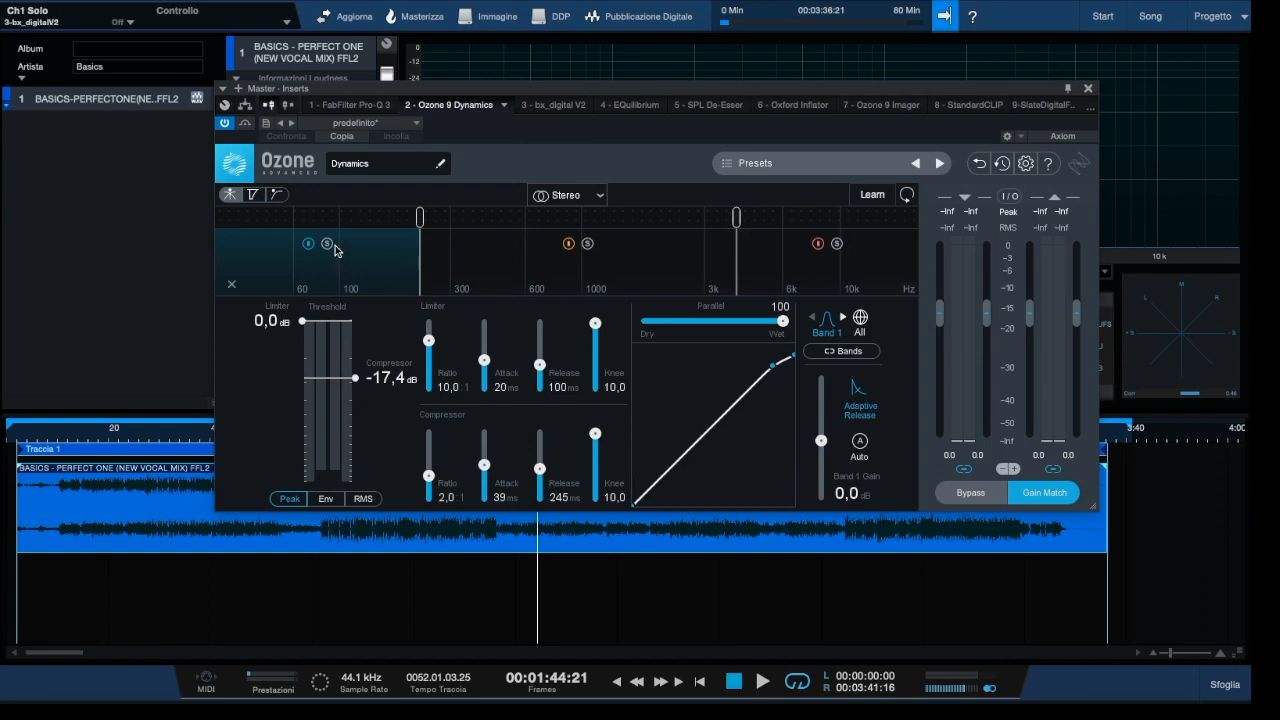
left_click_drag(470, 88, 629, 61)
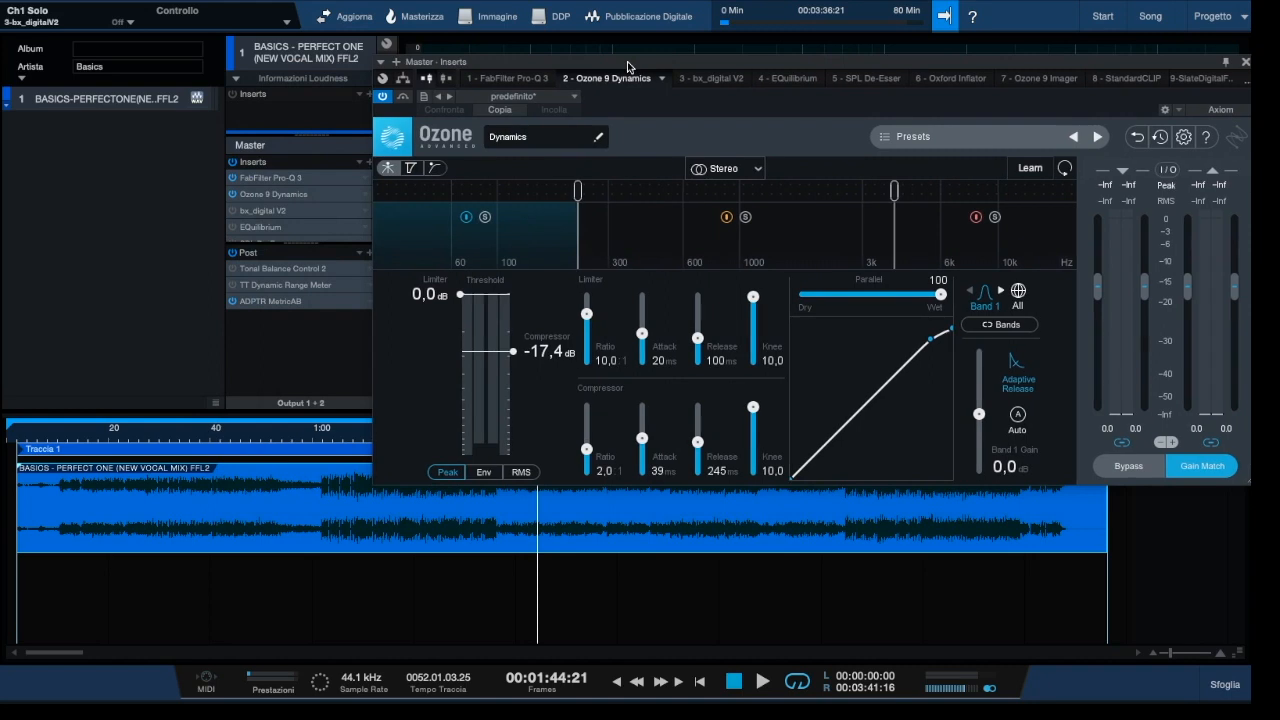
- Play the track from about 1:00 to audition the soloed low band and examine the middle band's compression
left_click(317, 441)
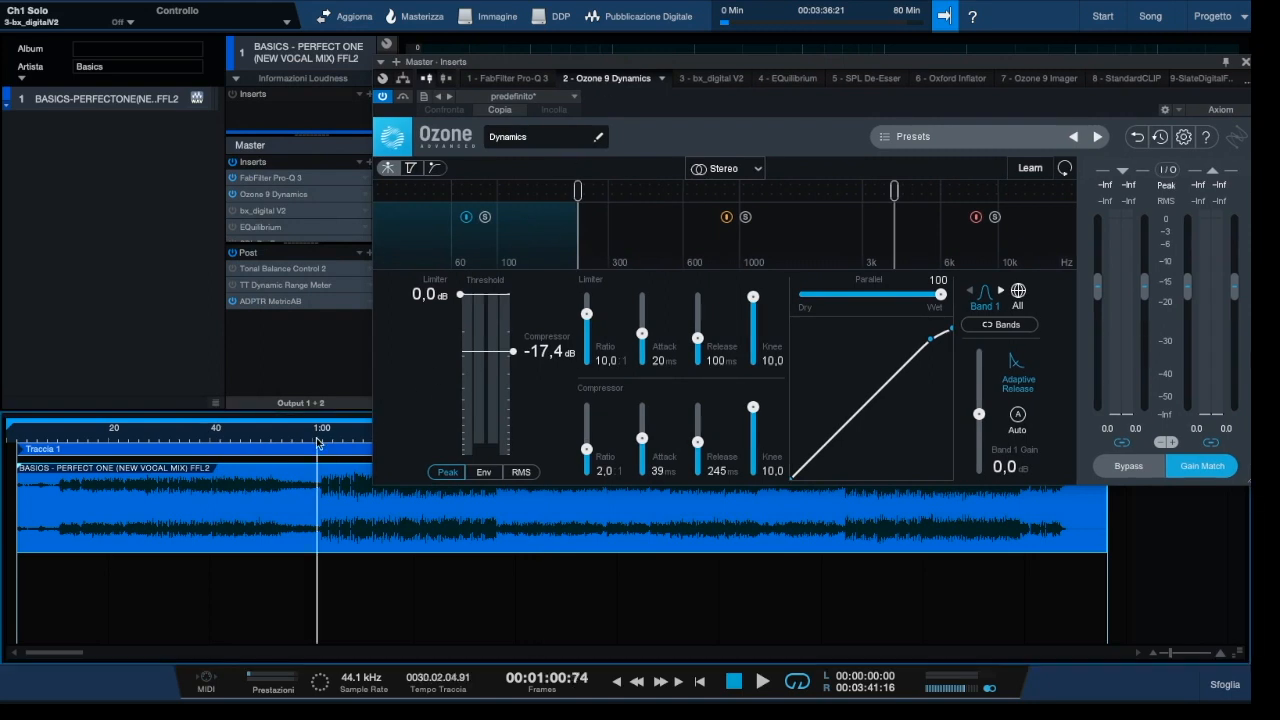
key("space")
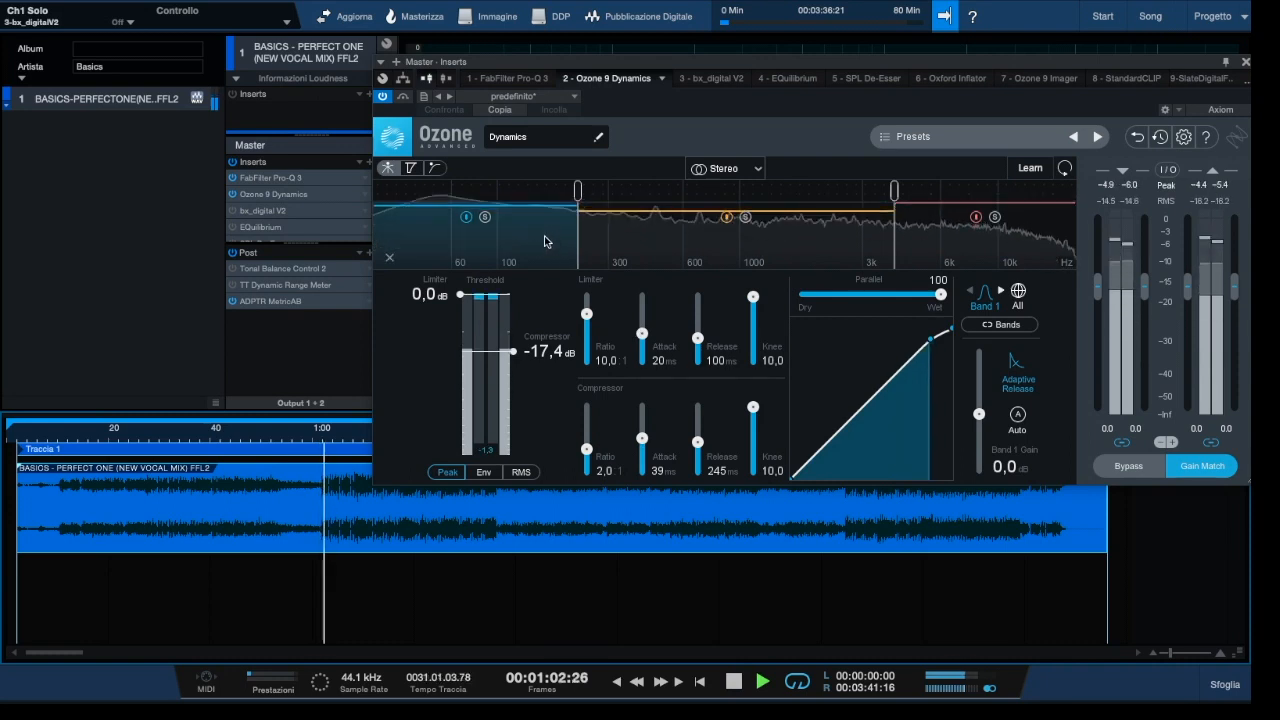
left_click(486, 218)
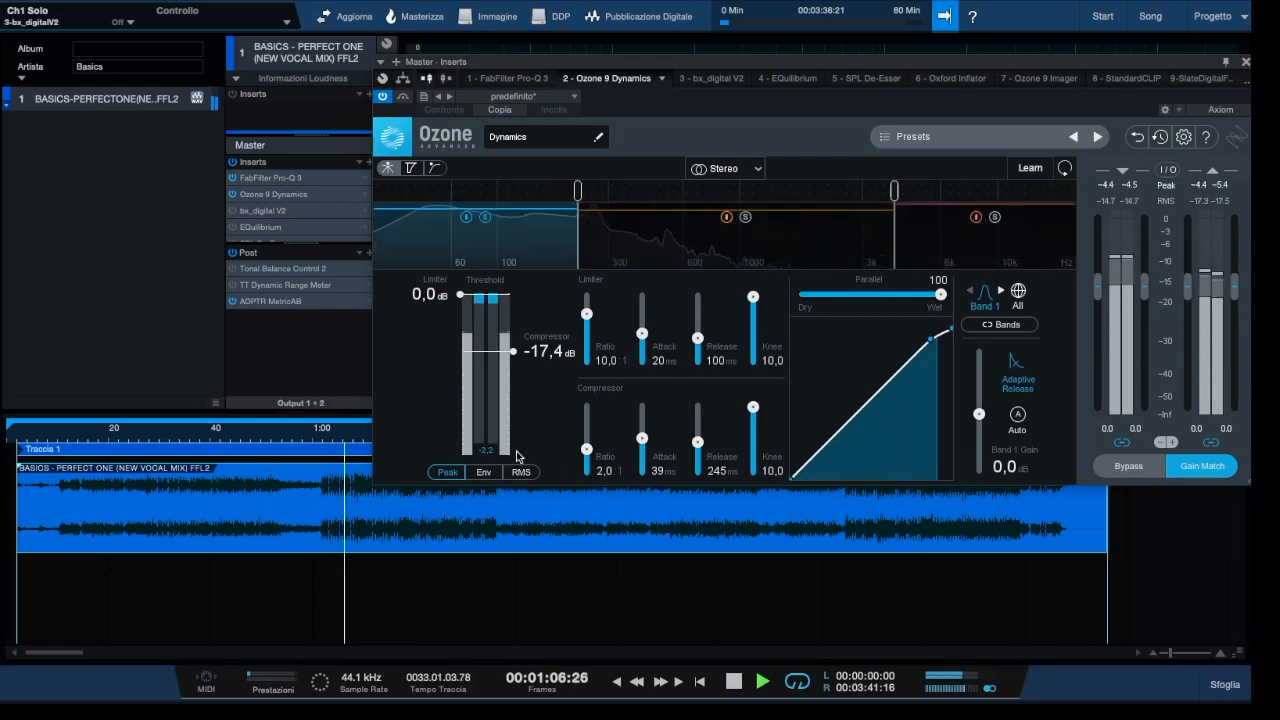
left_click(485, 217)
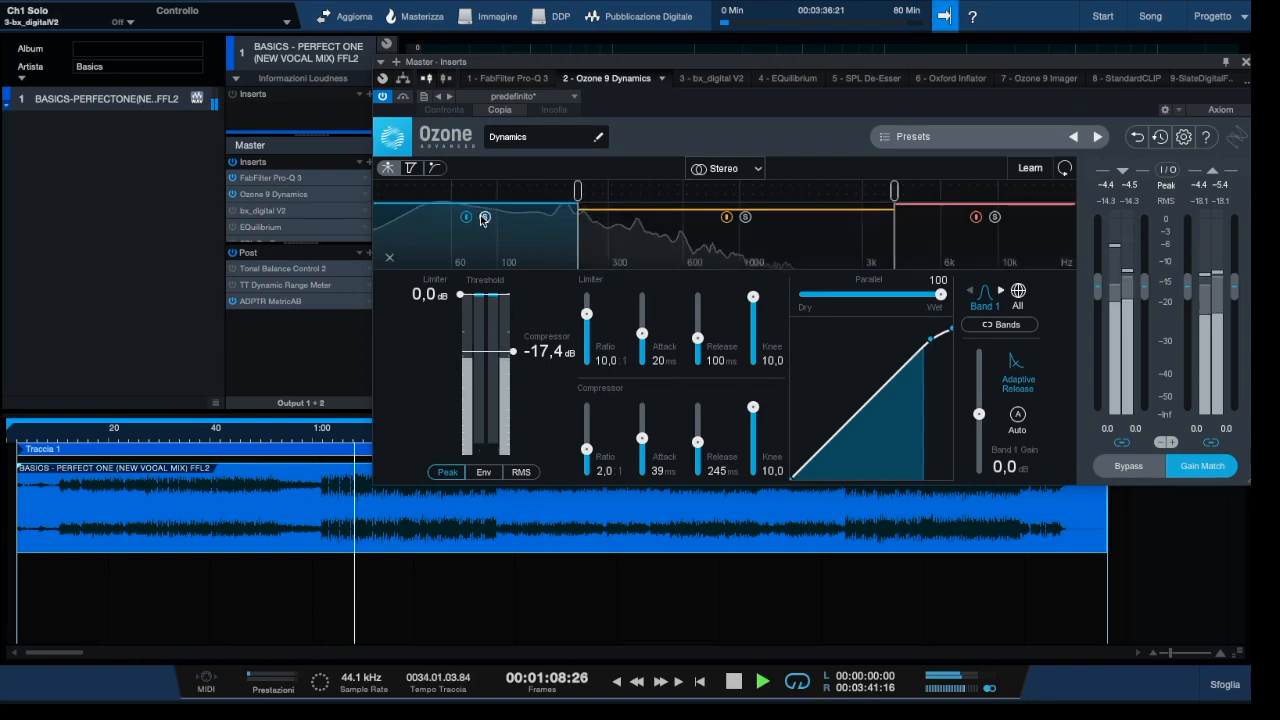
left_click(643, 229)
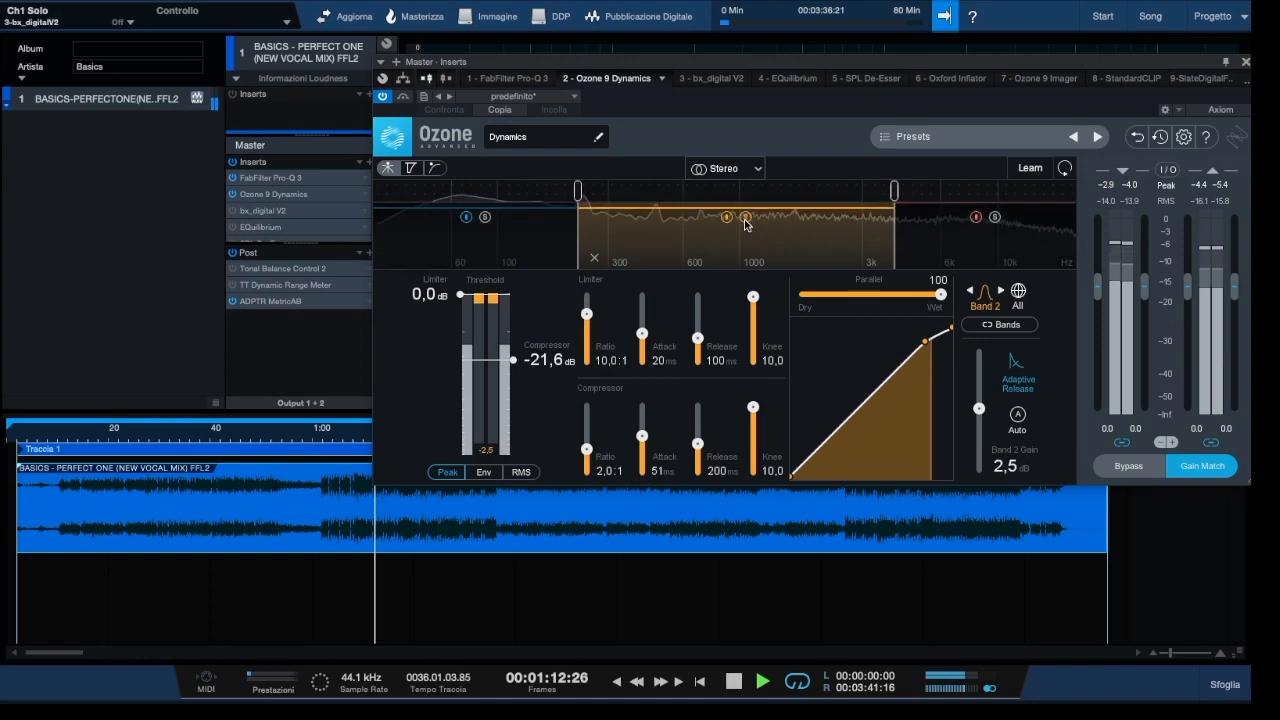
key("space")
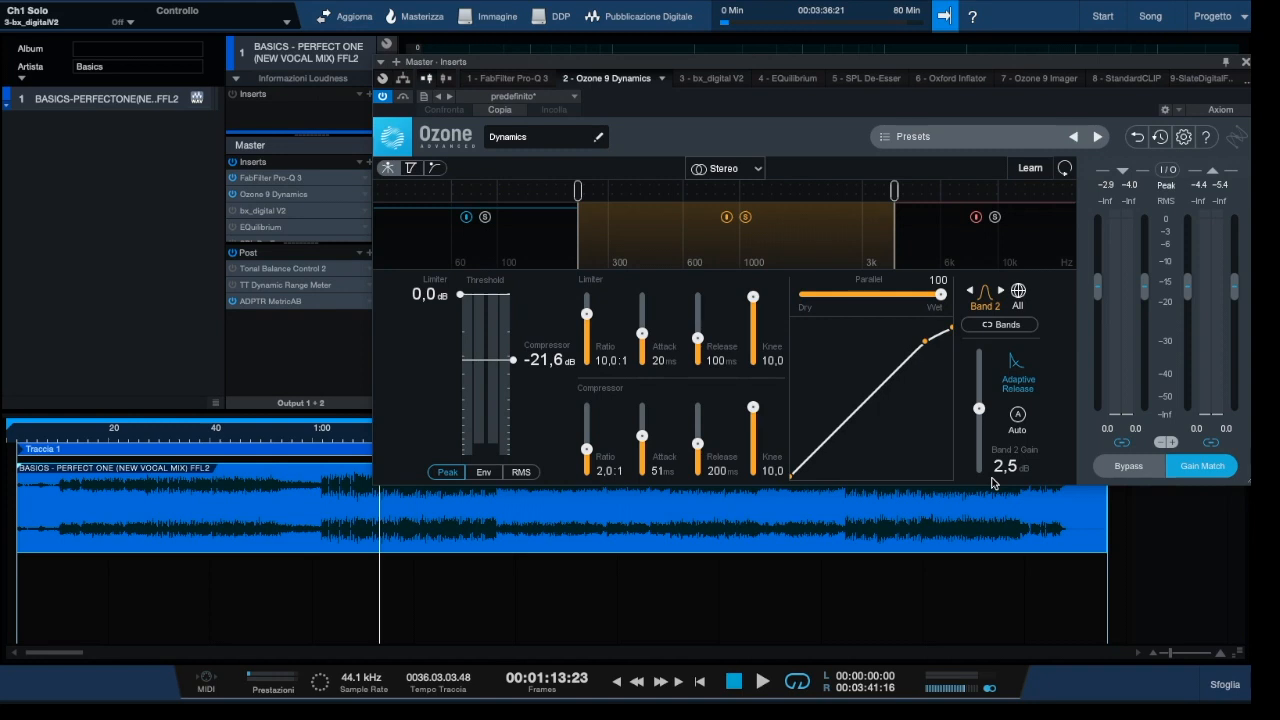
- Play the track from about 1:00, switching the middle band's dynamics off and on to compare, and stop playback
mouse_move(577, 236)
mouse_move(886, 249)
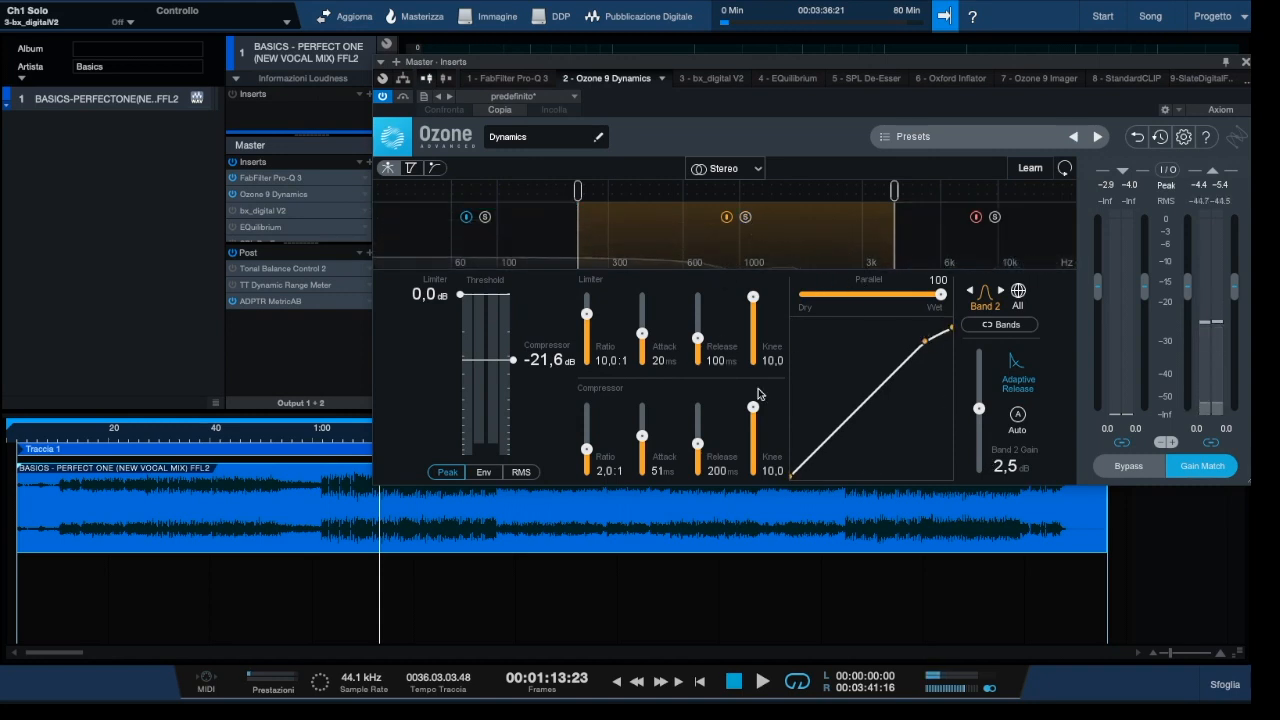
left_click(314, 434)
key("space")
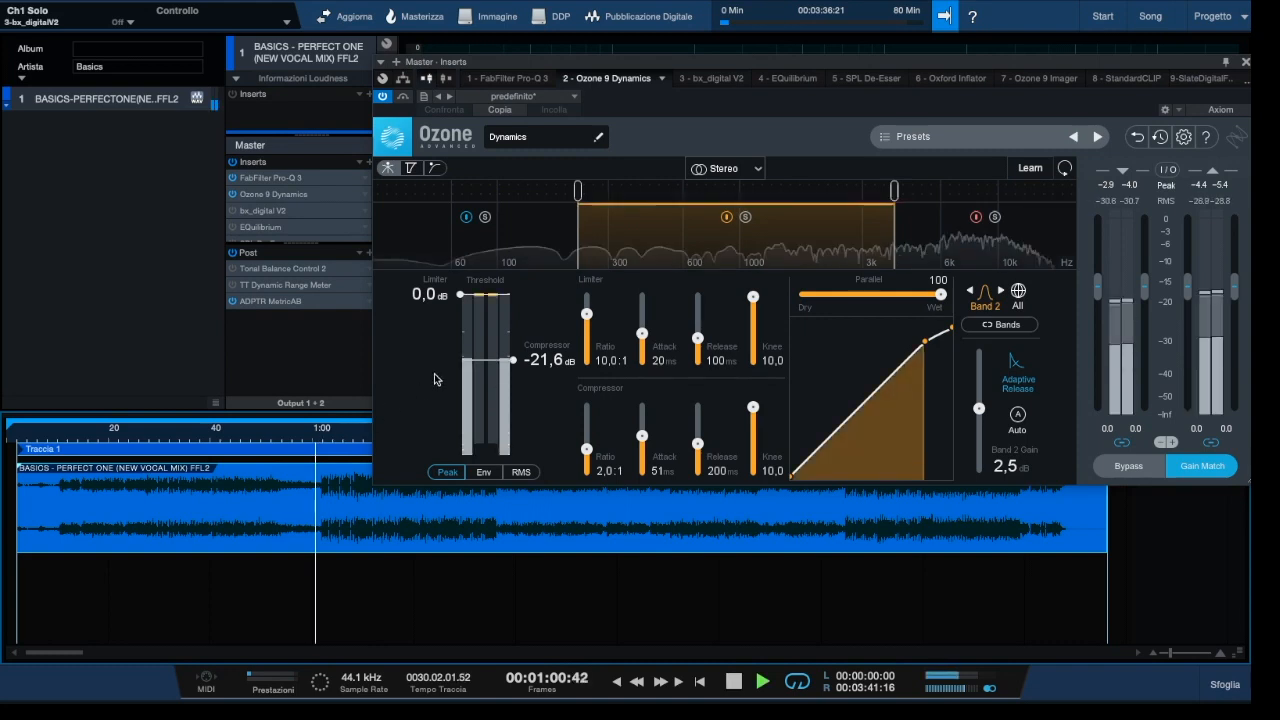
left_click(726, 218)
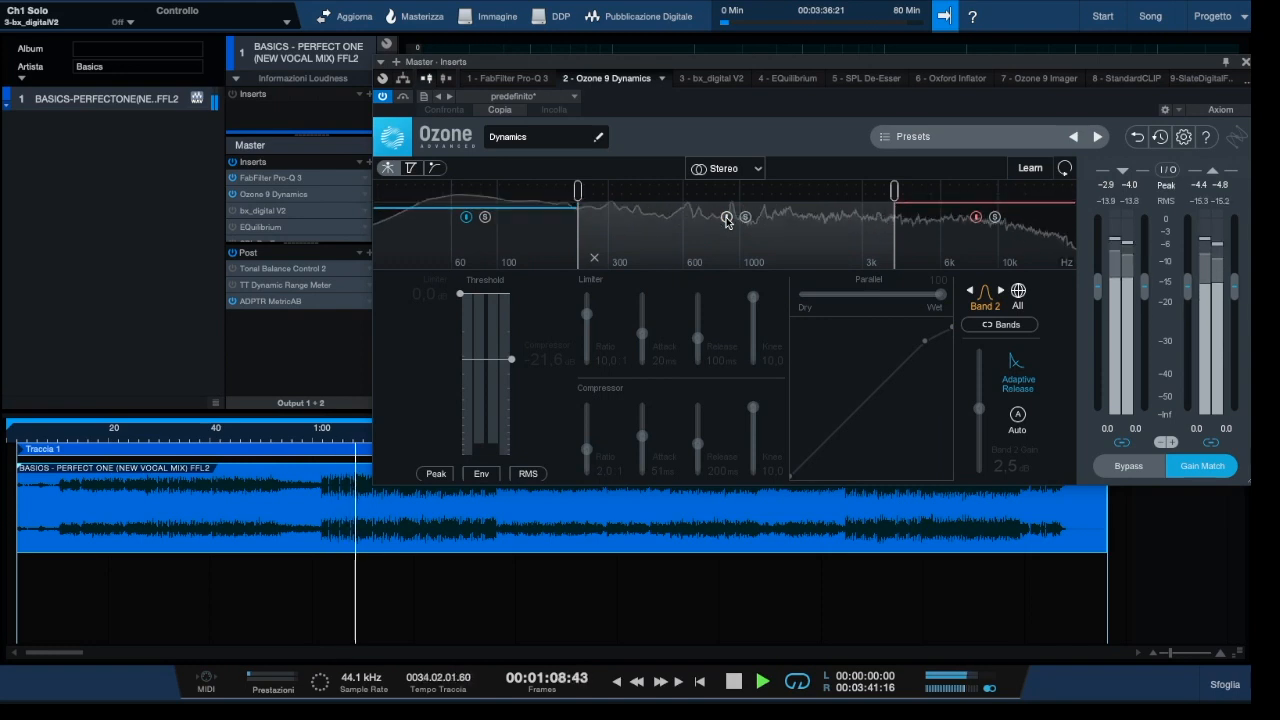
left_click(727, 218)
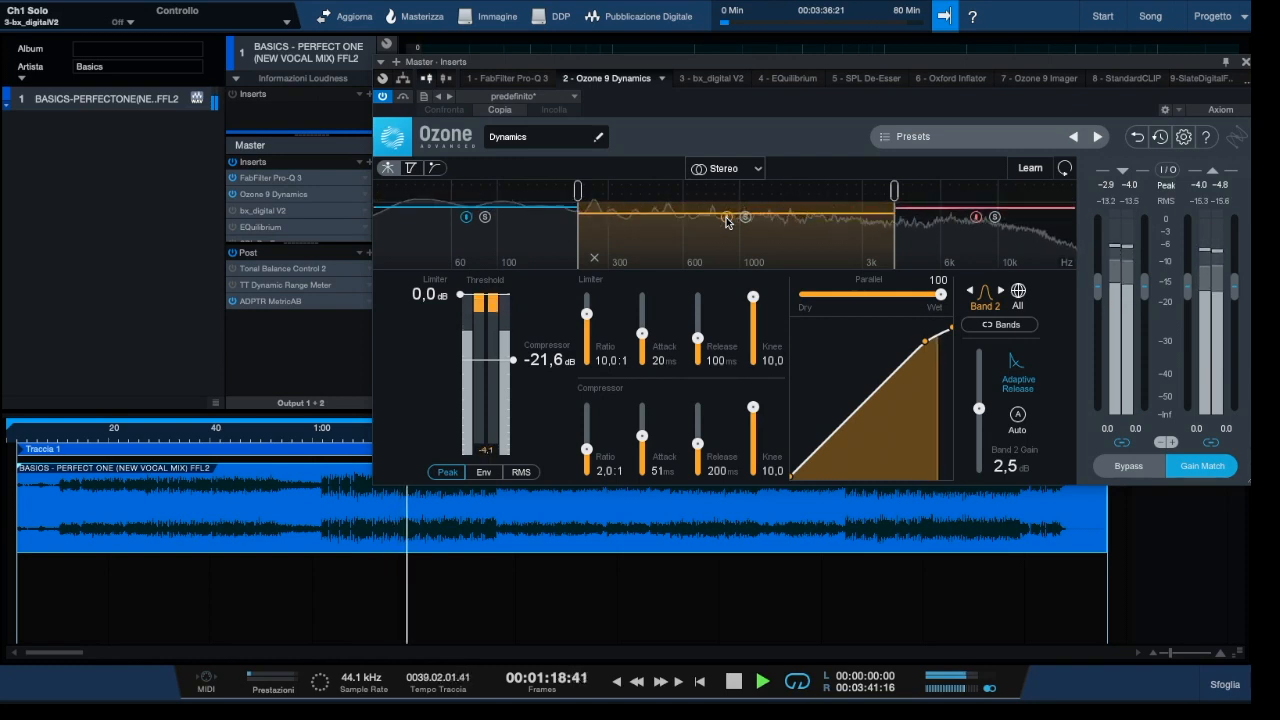
left_click(727, 218)
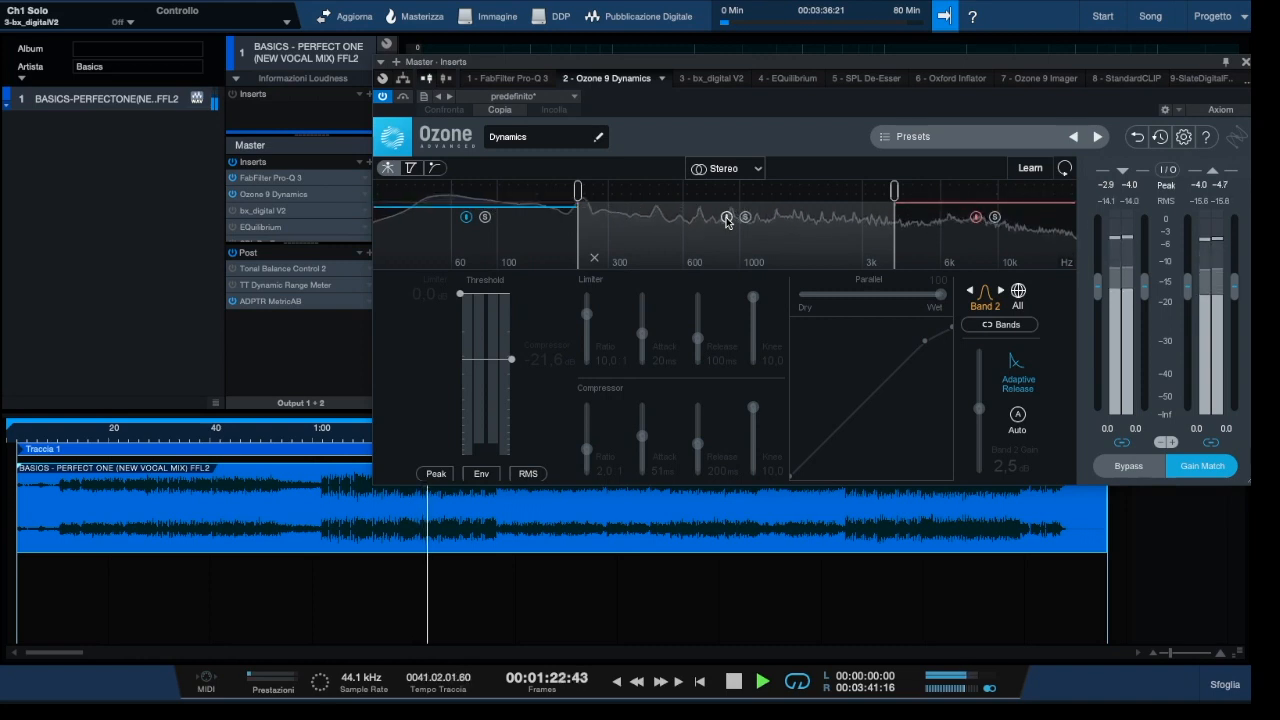
left_click(727, 218)
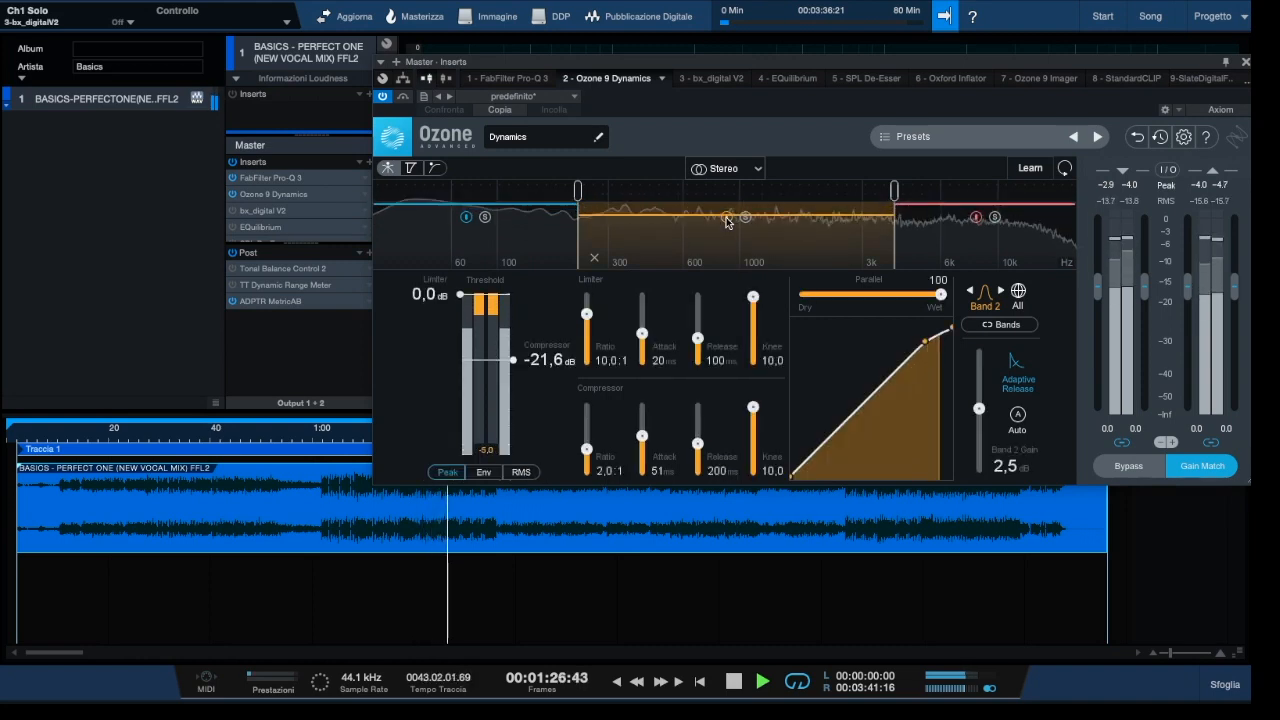
key("space")
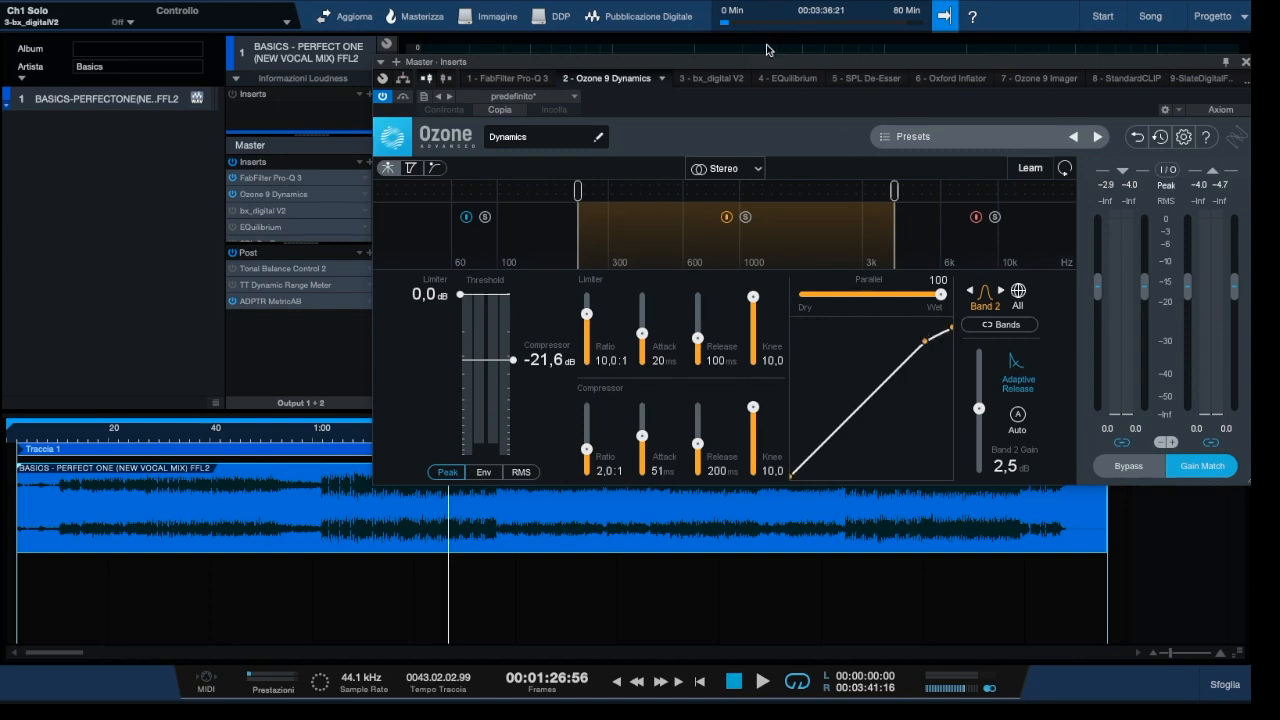
- Display the high band's settings and play from about 1:00, switching that band off and on to compare its compression
left_click_drag(750, 63, 655, 74)
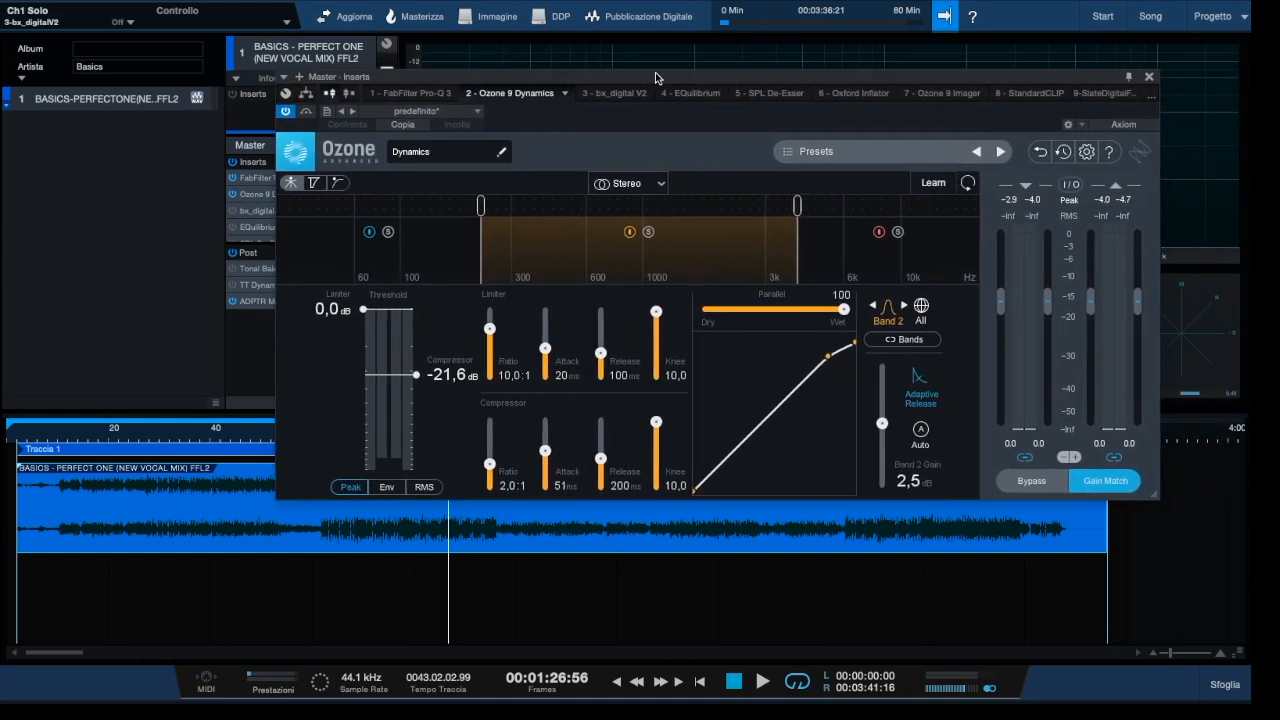
left_click(836, 254)
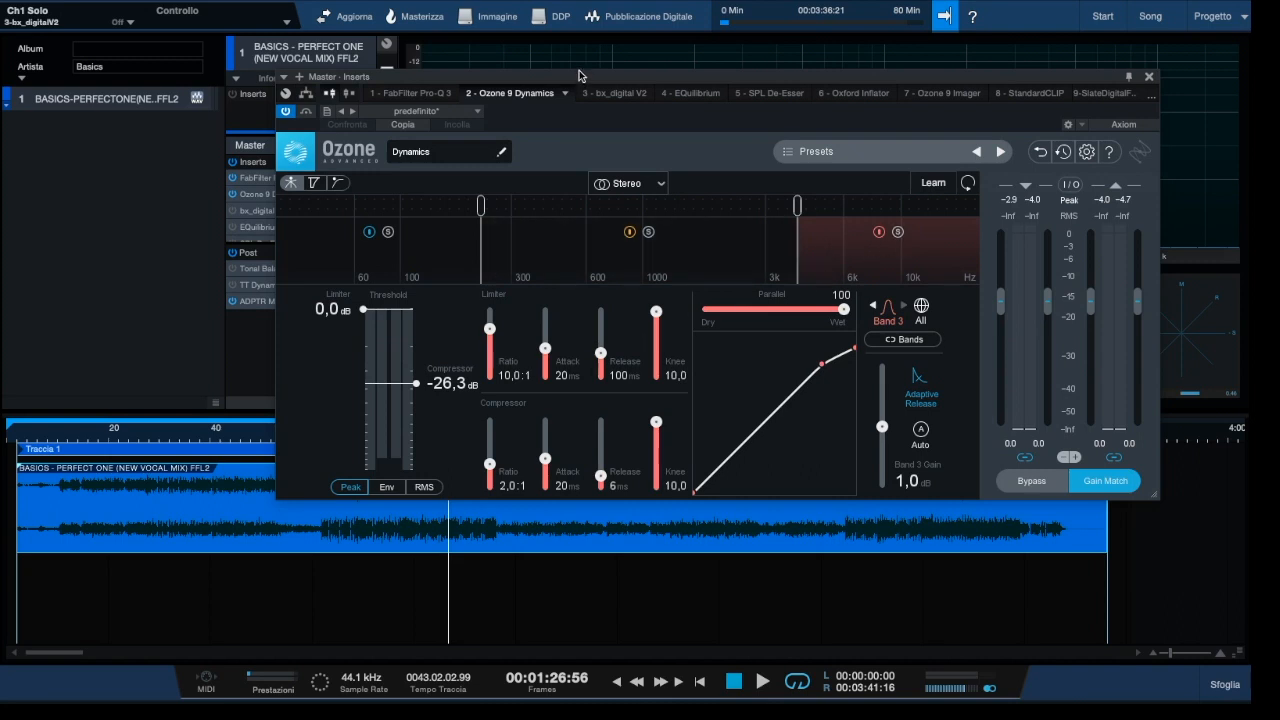
left_click_drag(583, 76, 657, 76)
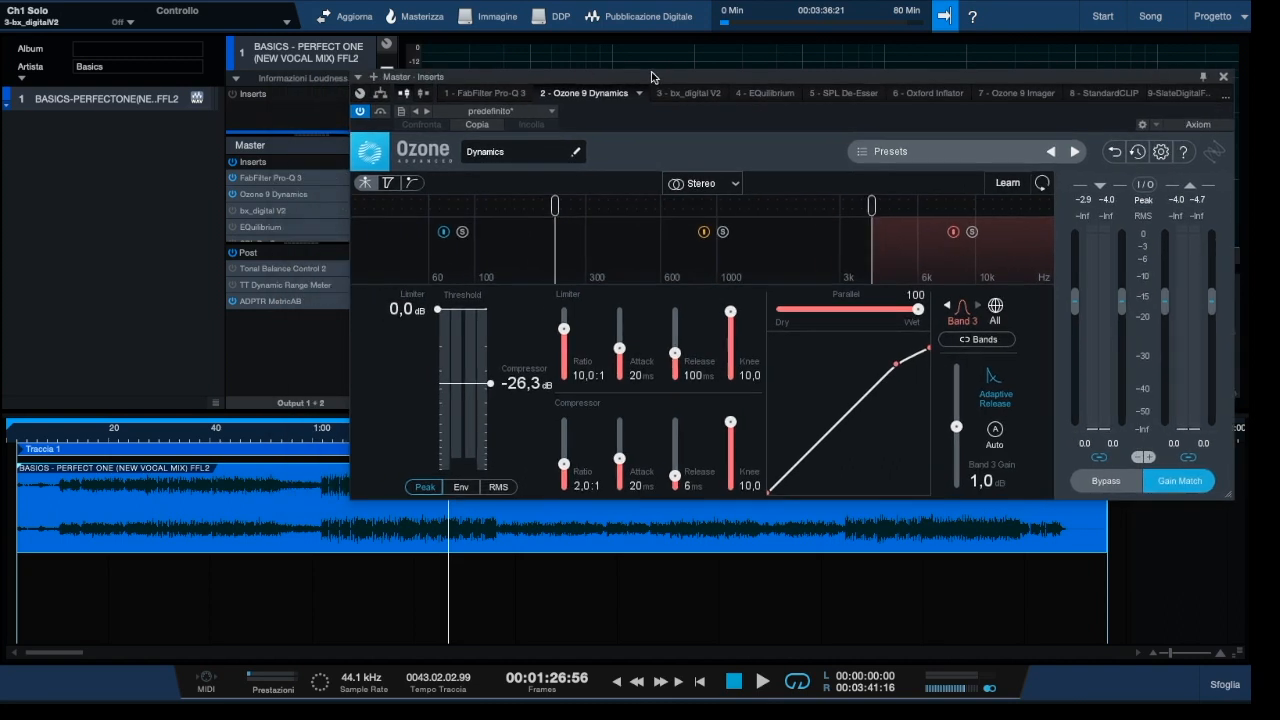
left_click(321, 440)
key("space")
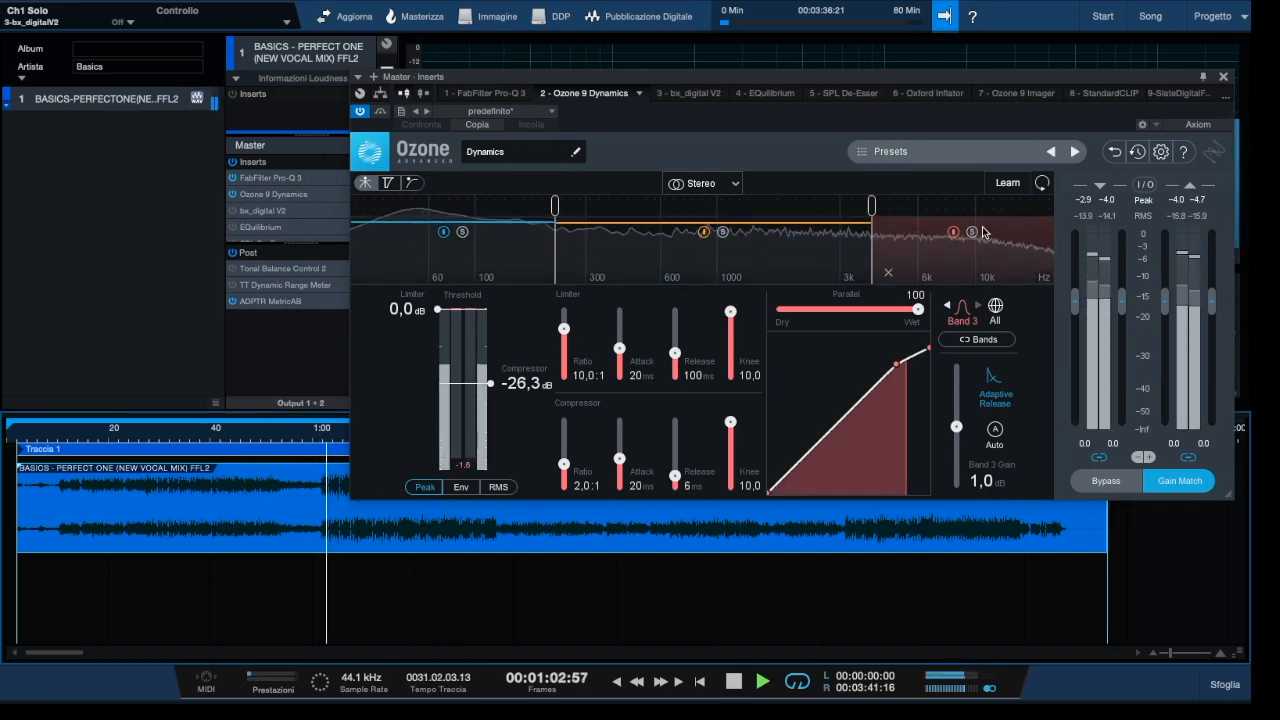
left_click(953, 232)
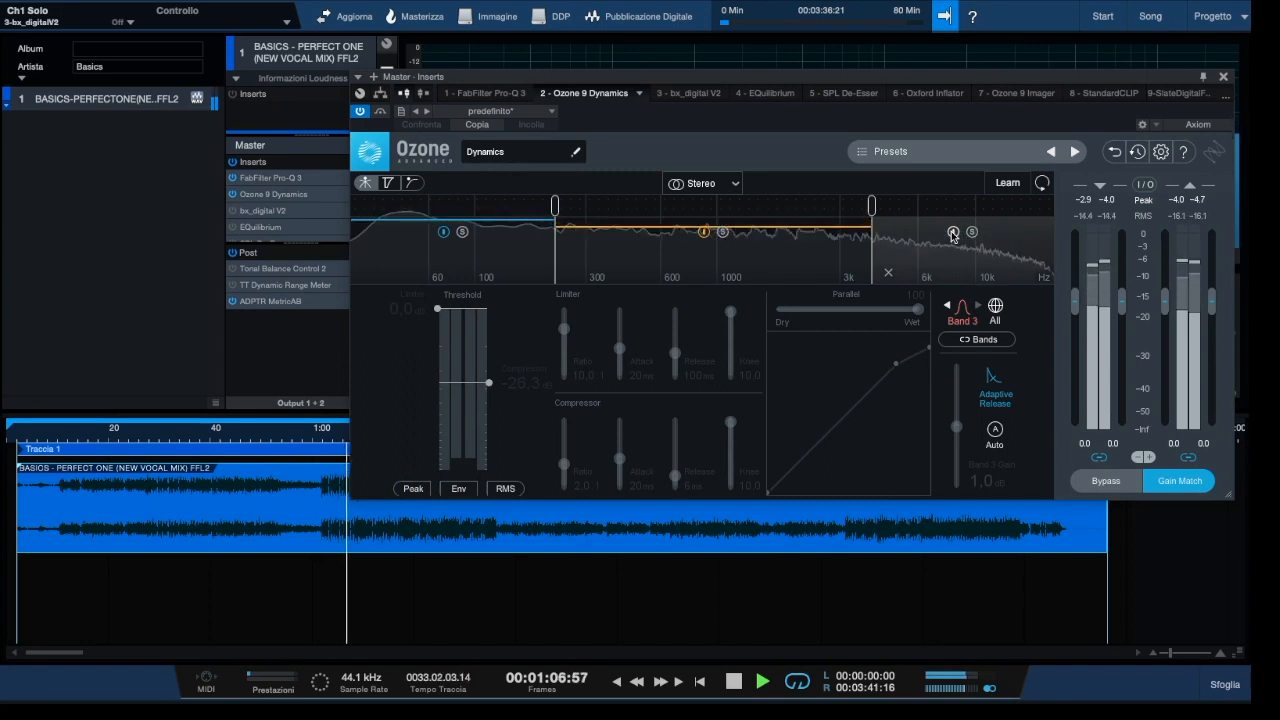
left_click(953, 232)
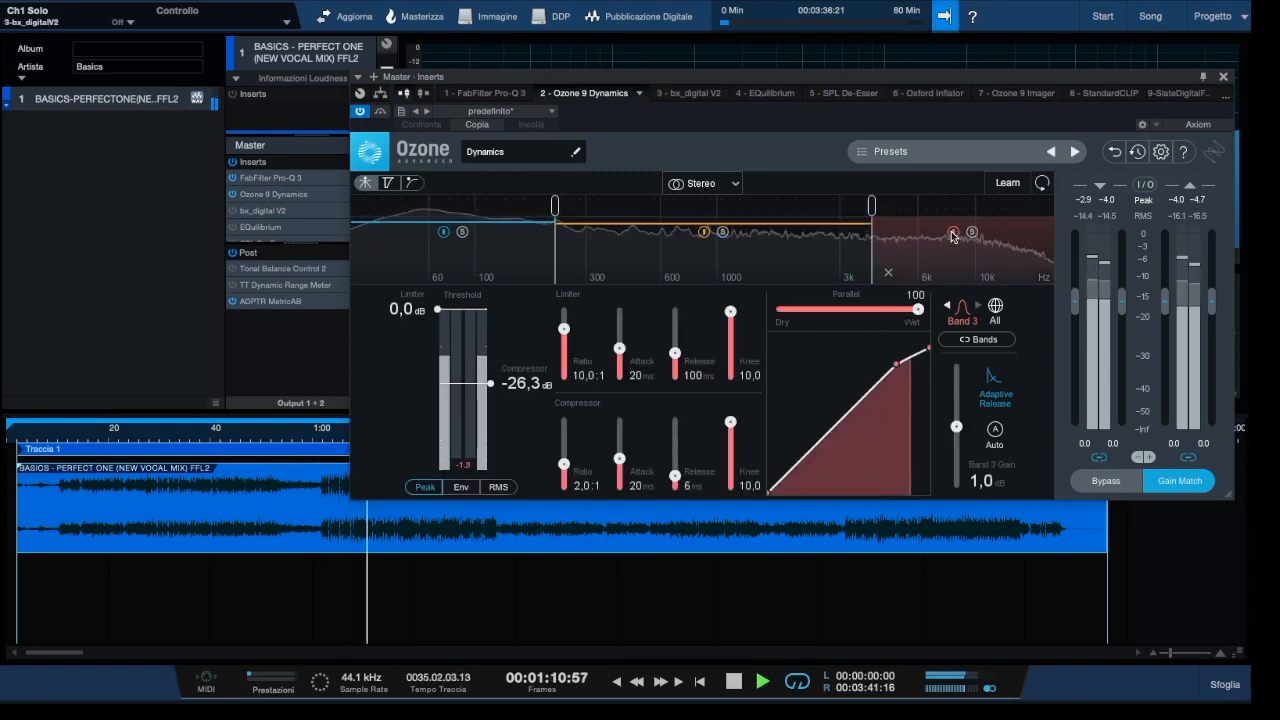
key("space")
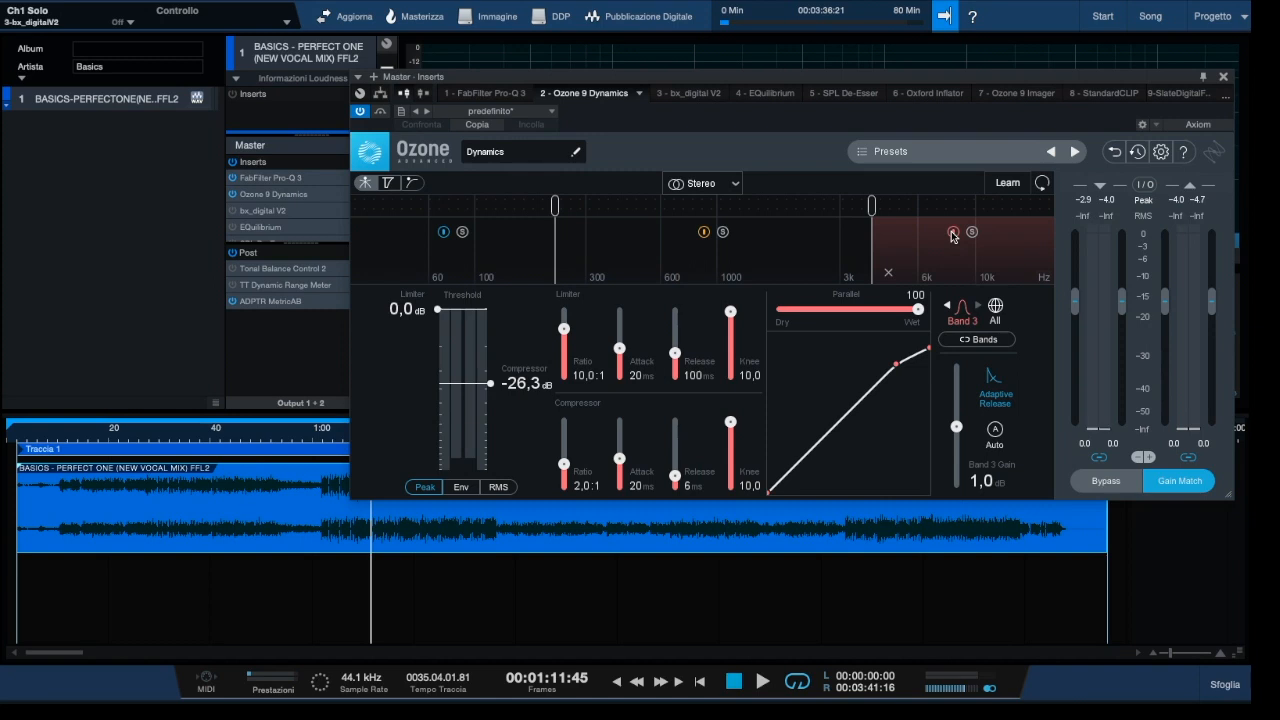
- Play from about 1:00 and toggle the global bypass of Ozone 9 Dynamics to compare processed and unprocessed sound
left_click(1105, 482)
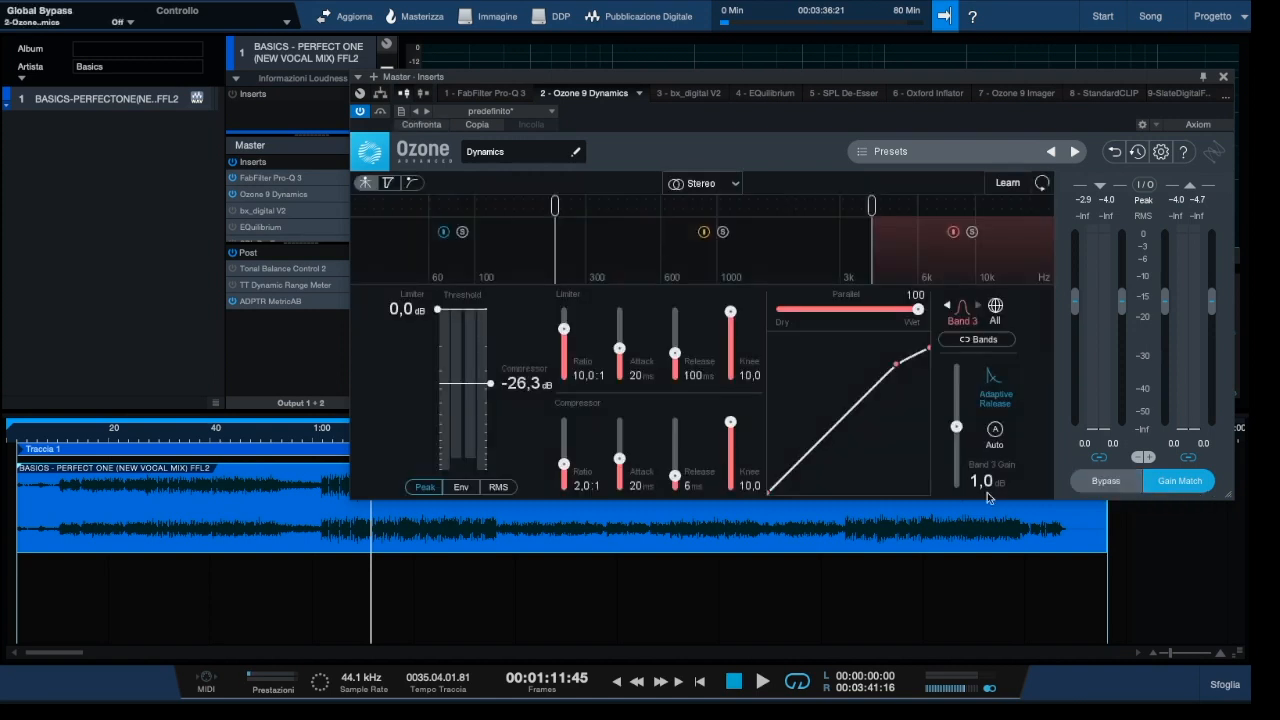
left_click(312, 443)
key("space")
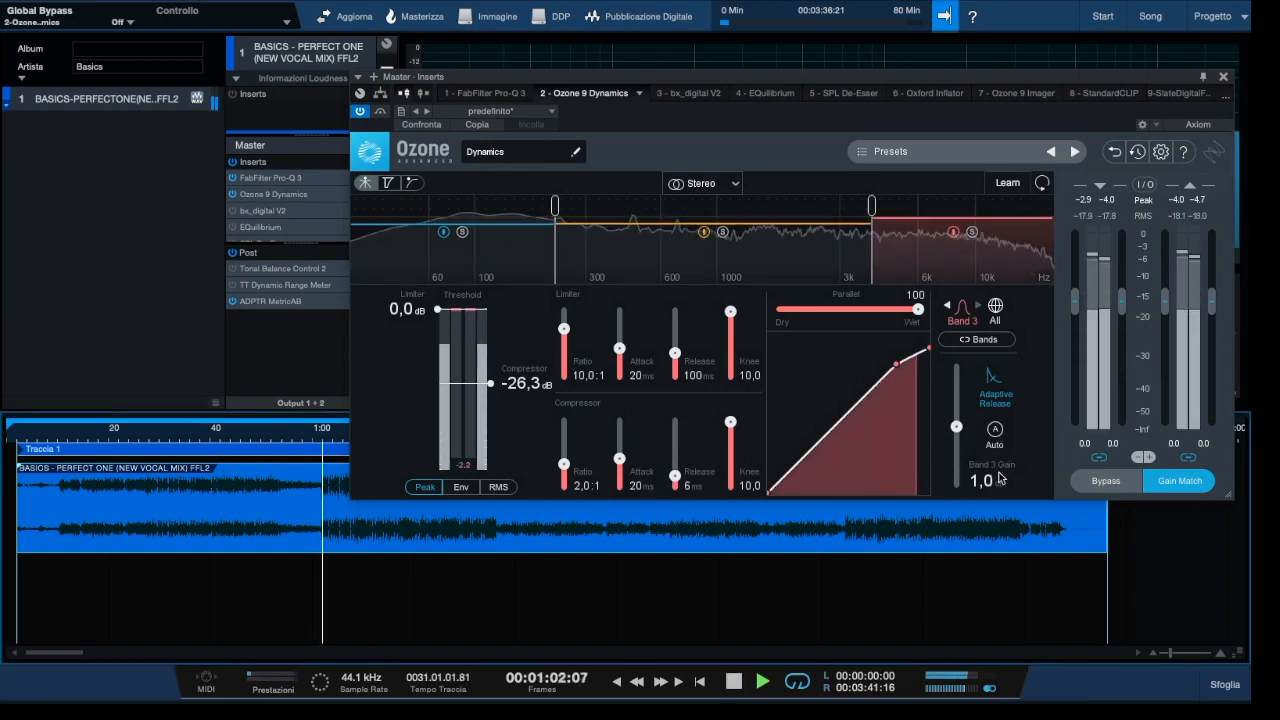
left_click(1092, 481)
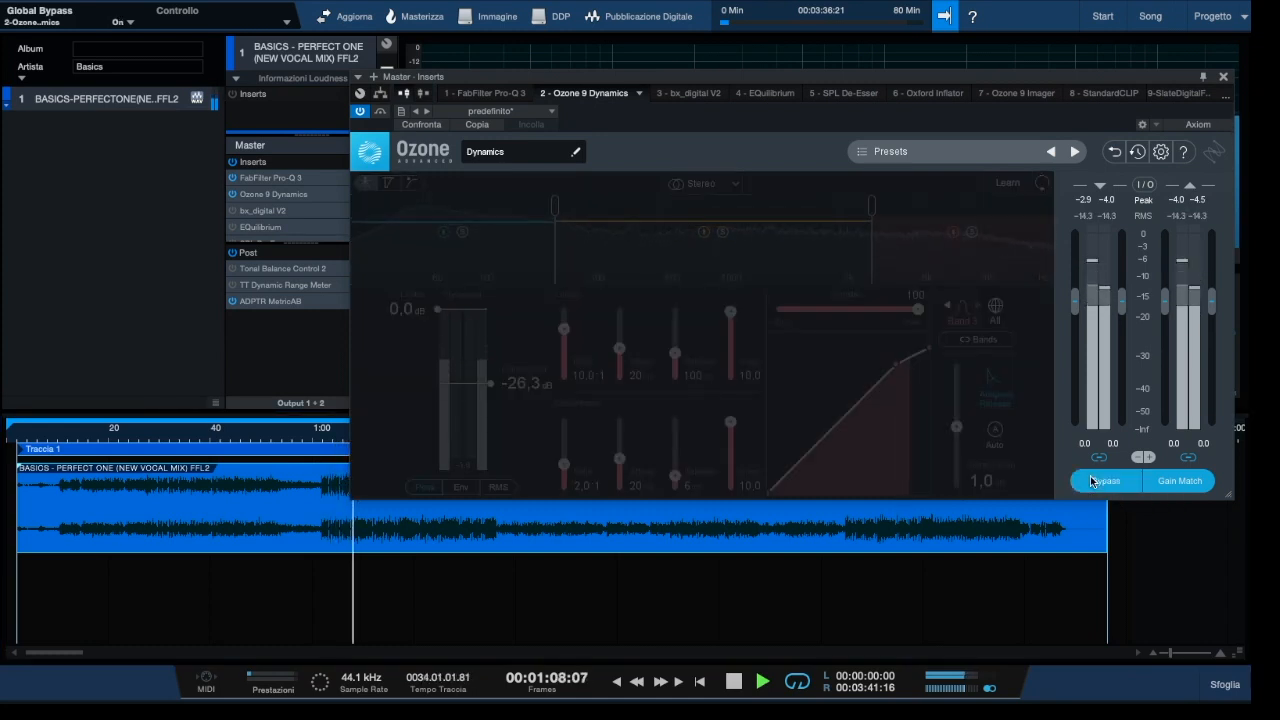
left_click(1092, 481)
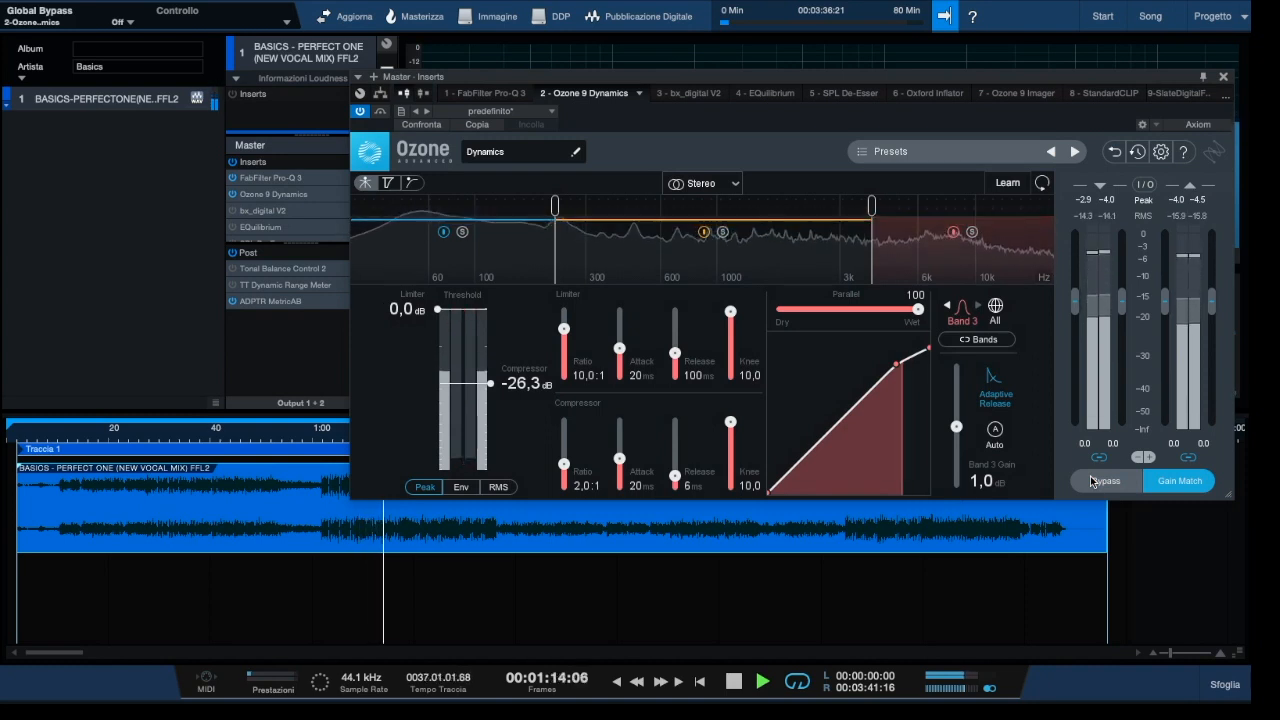
left_click(1092, 481)
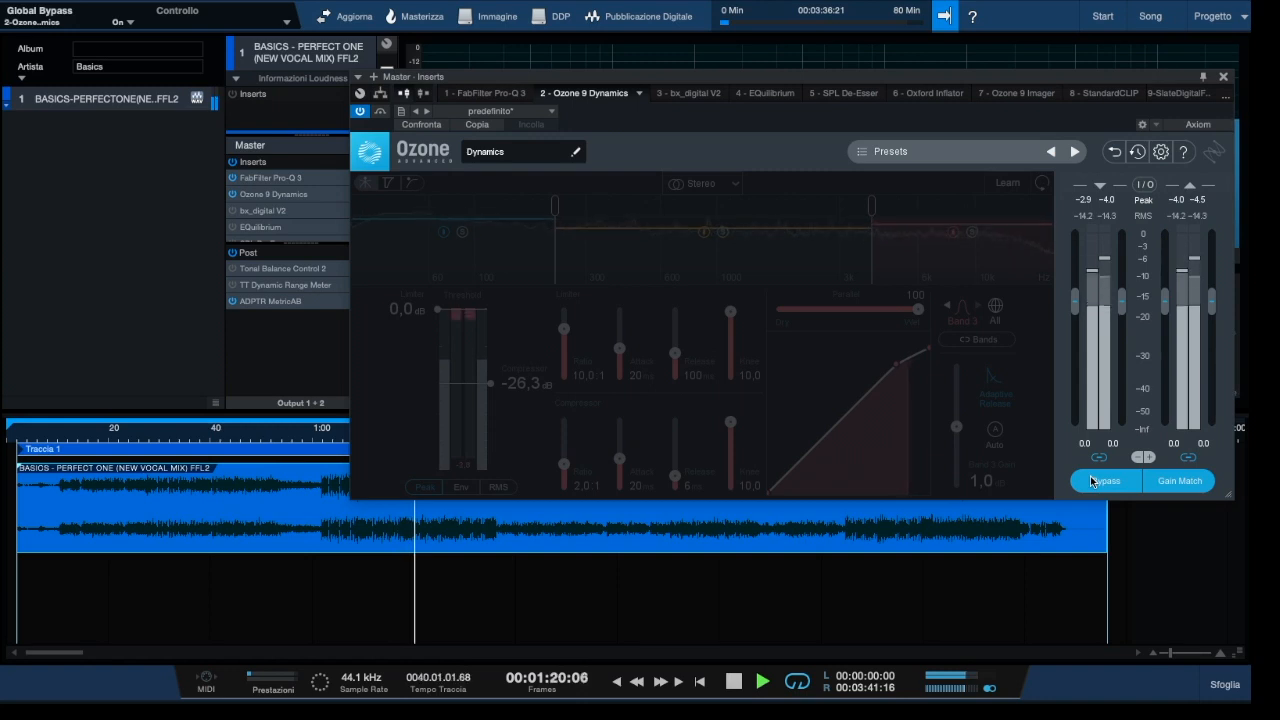
left_click(1092, 481)
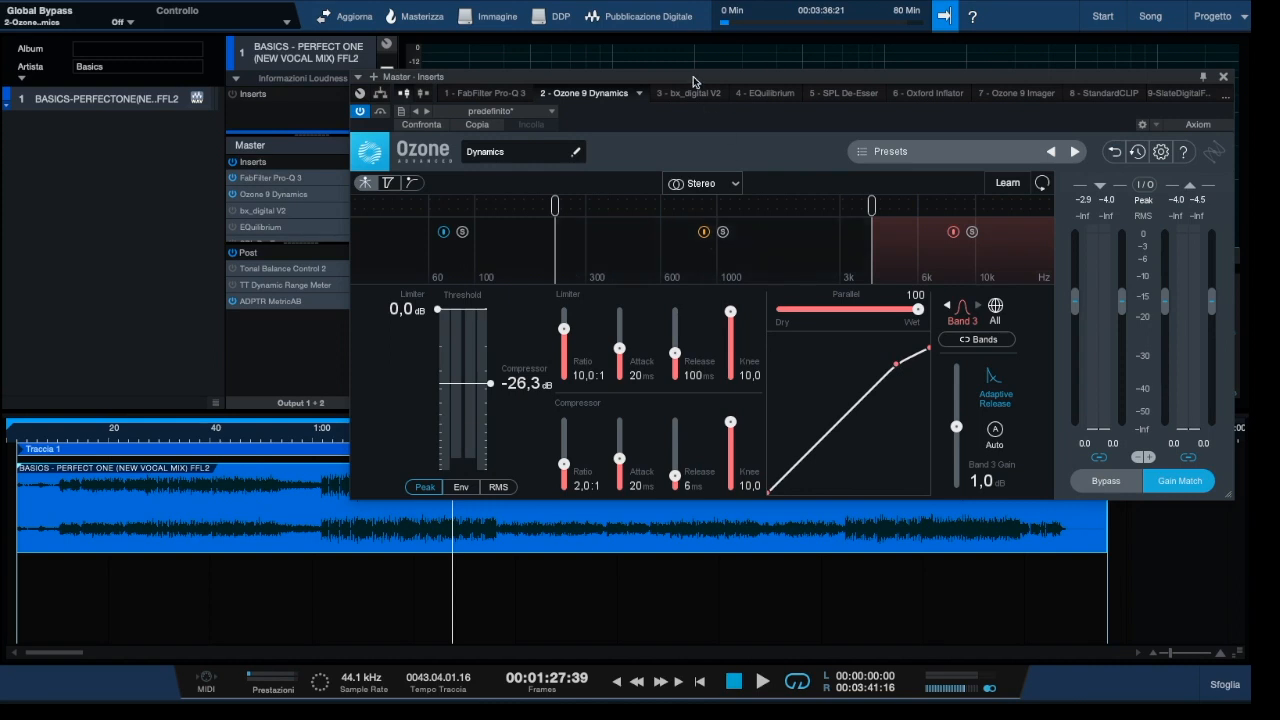
- Close Ozone 9 Dynamics, and enable and open the bx_digital V2 insert on the master
left_click_drag(706, 77, 485, 80)
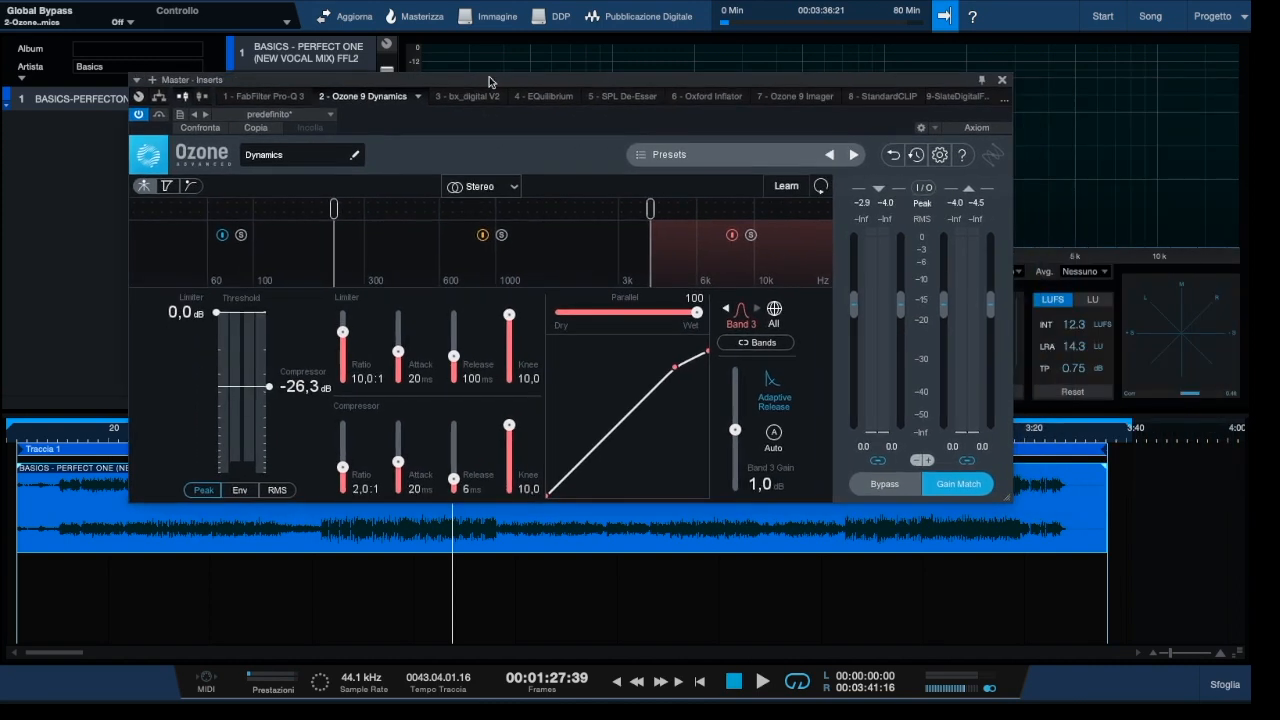
left_click(1002, 79)
left_click(233, 211)
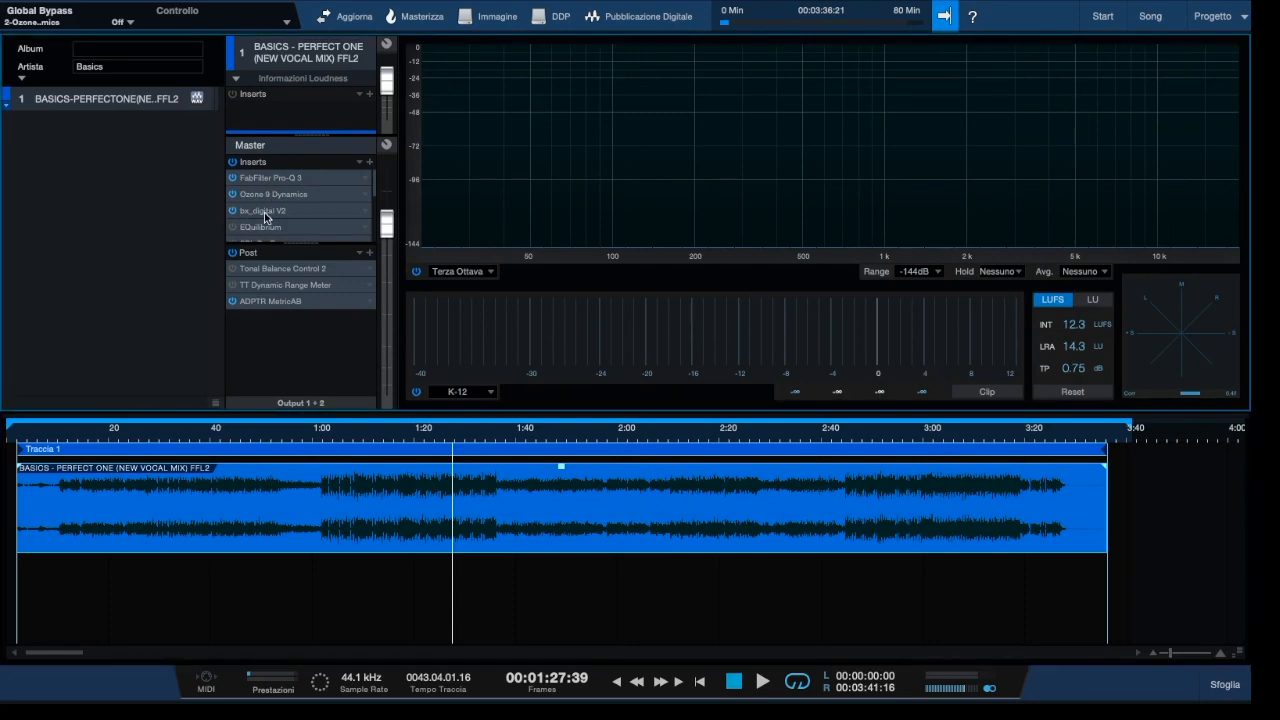
double_click(264, 211)
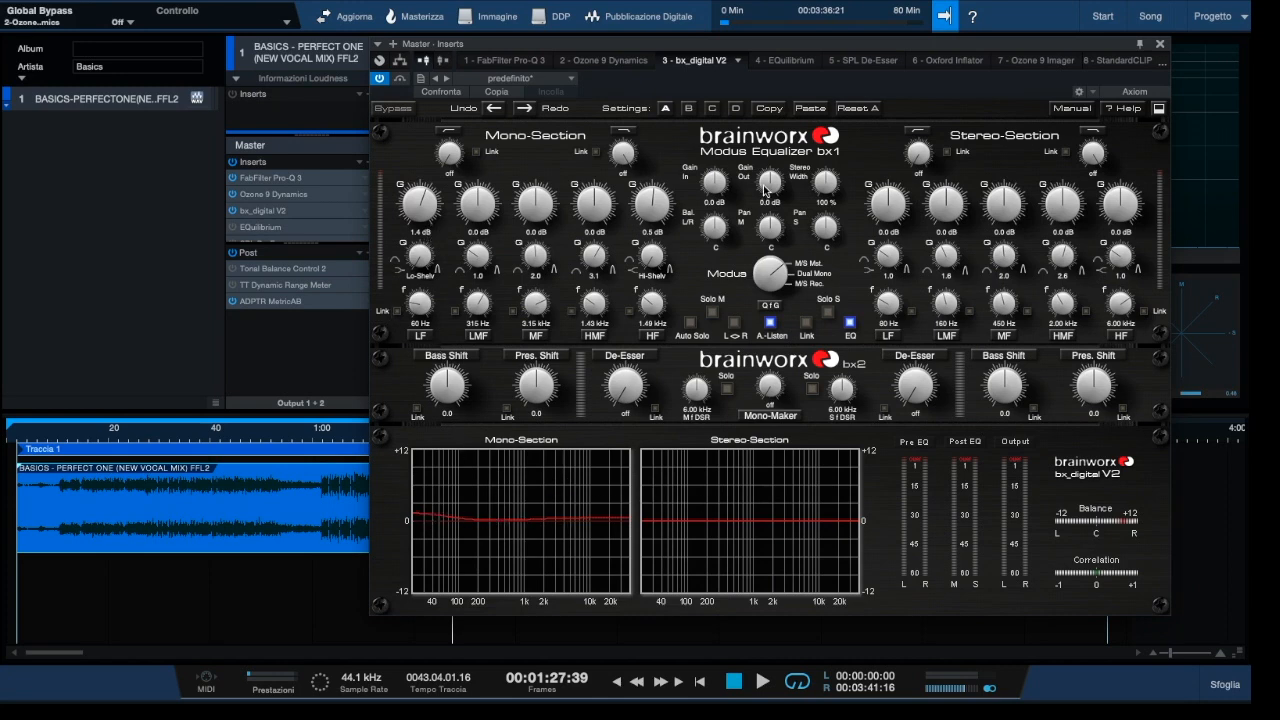
left_click_drag(867, 47, 961, 19)
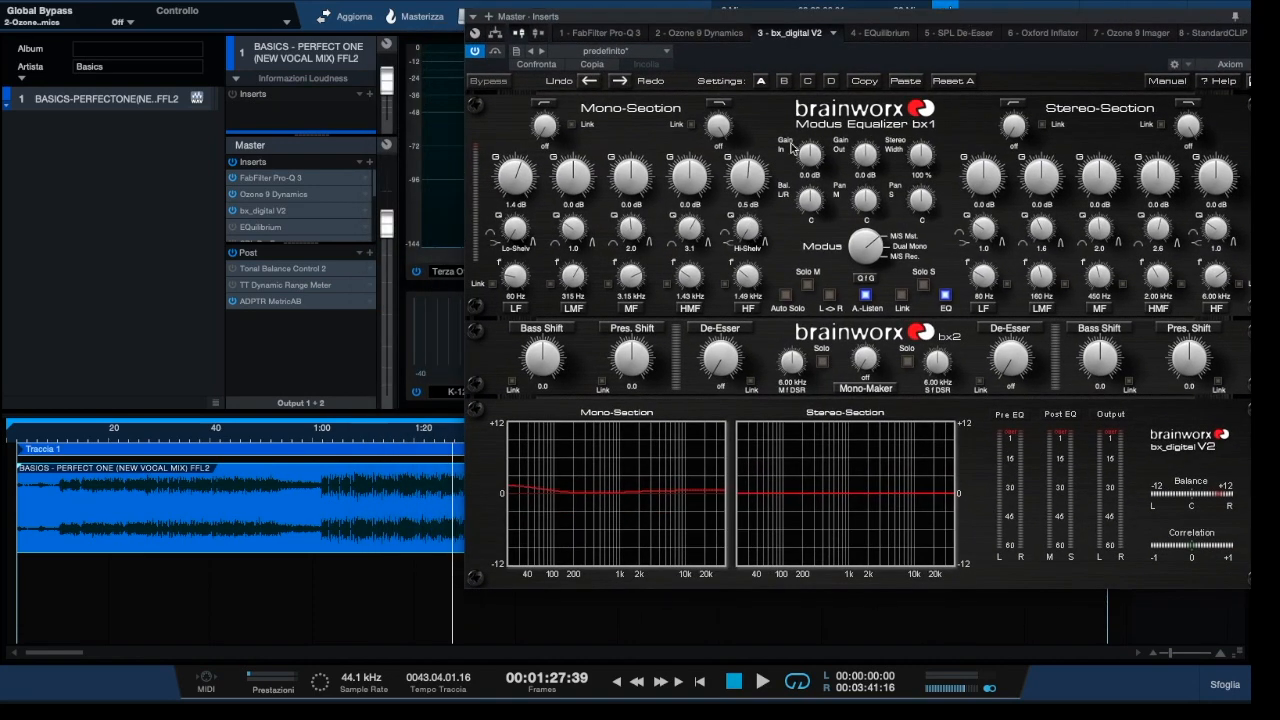
- Play from about 1:00 and repeatedly toggle the bx_digital V2 bypass to compare the mid/side equalization, leaving it active and stopping playback
left_click(319, 444)
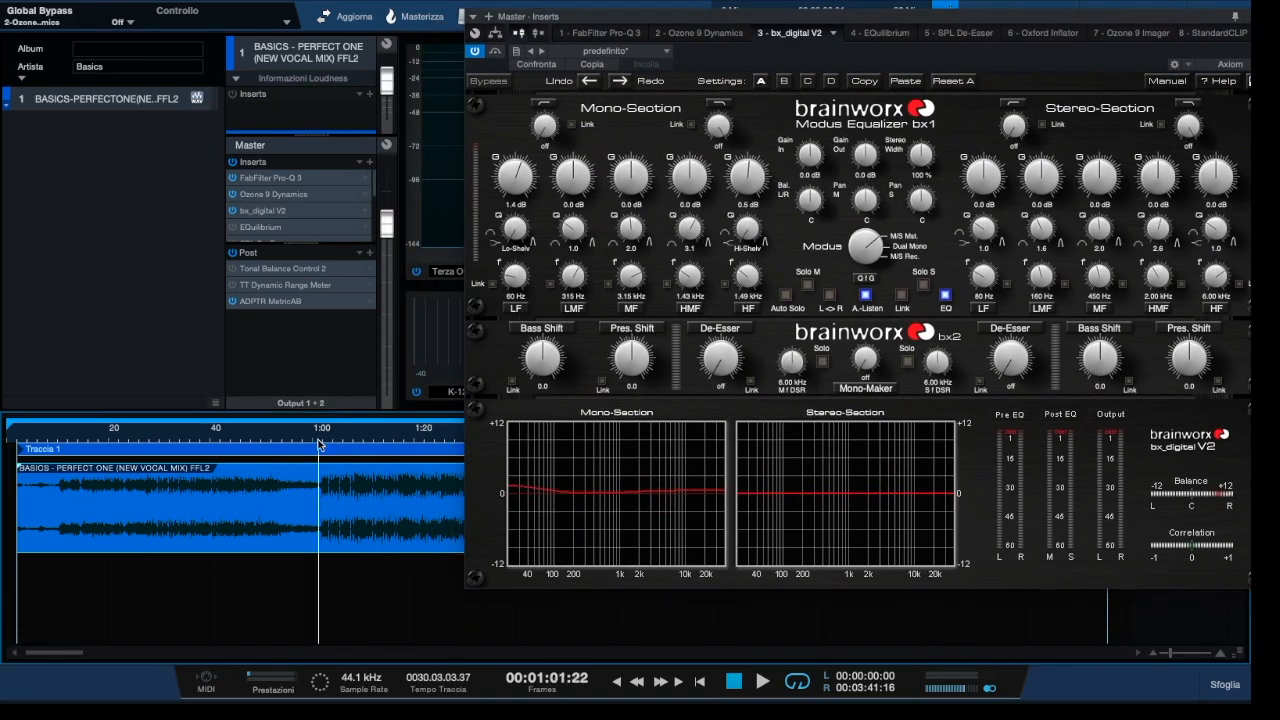
left_click(315, 444)
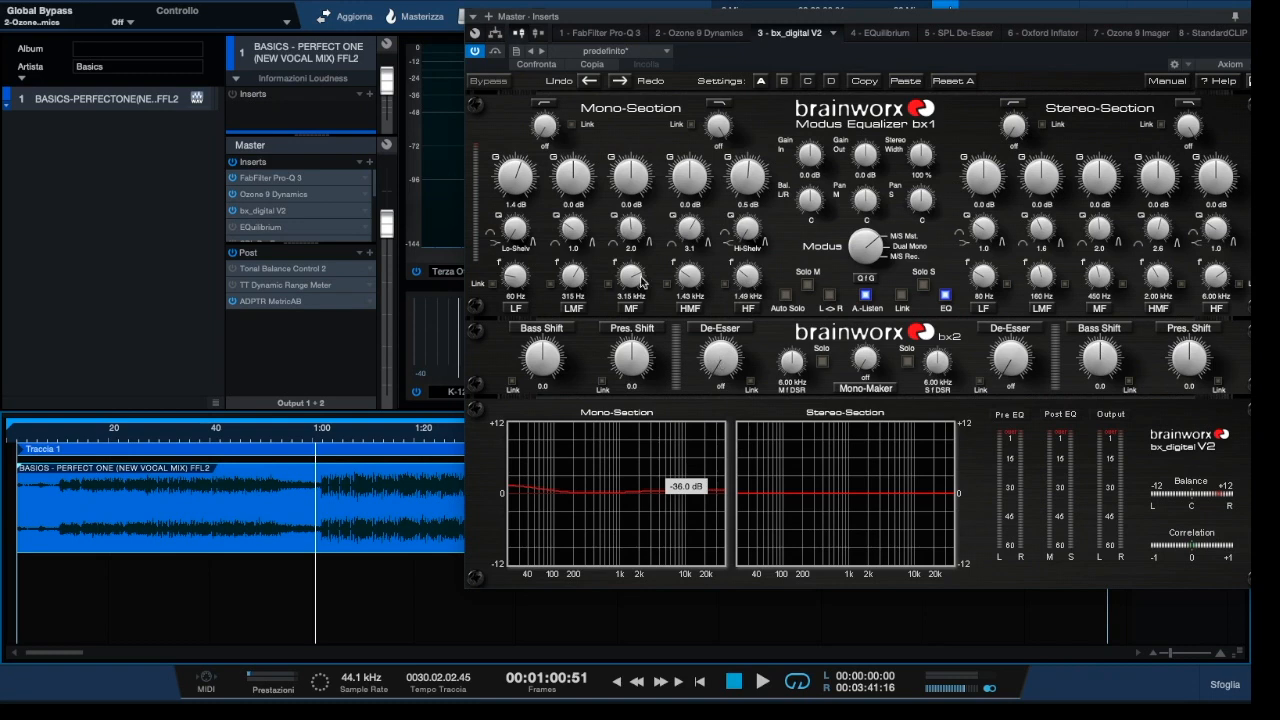
left_click(503, 83)
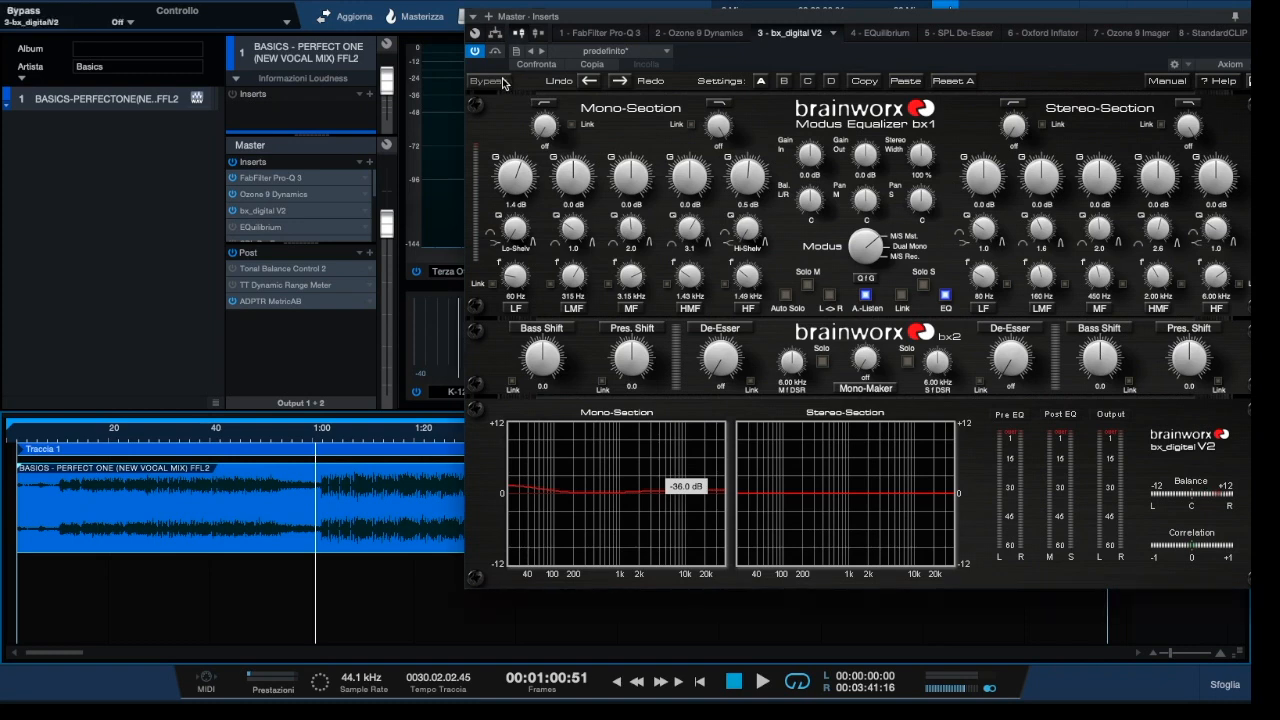
left_click(503, 83)
key("space")
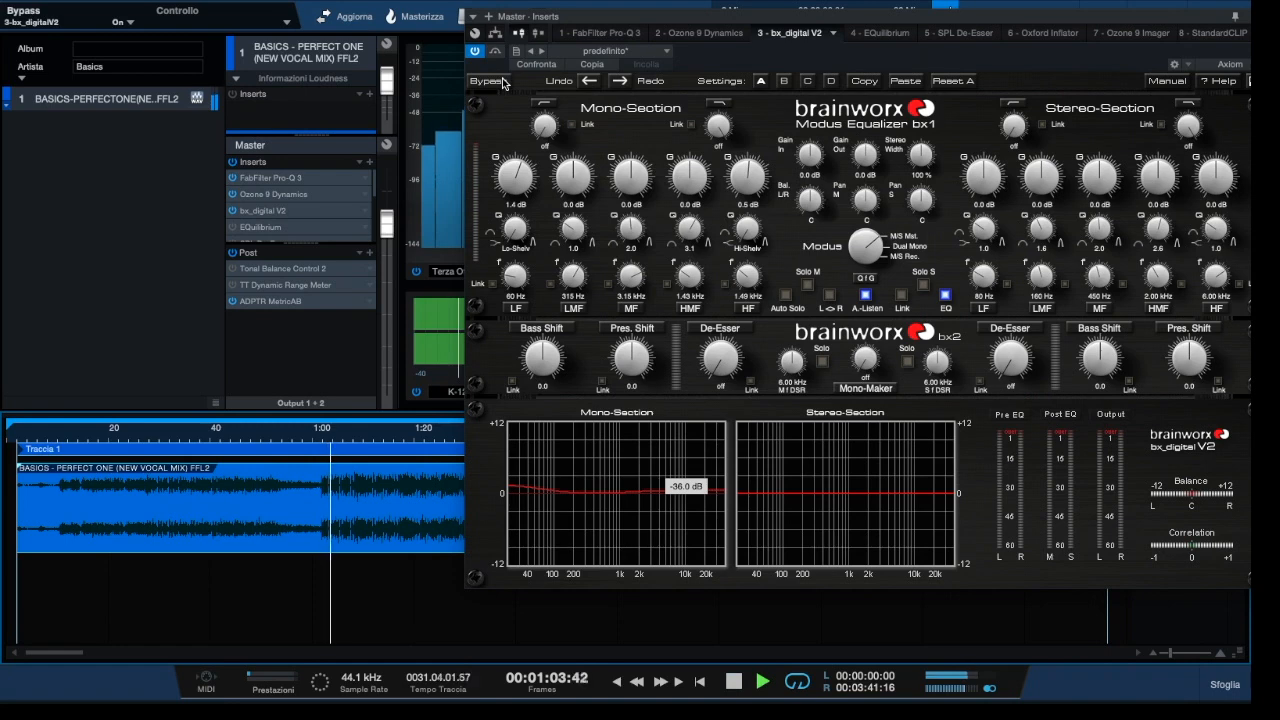
left_click(503, 83)
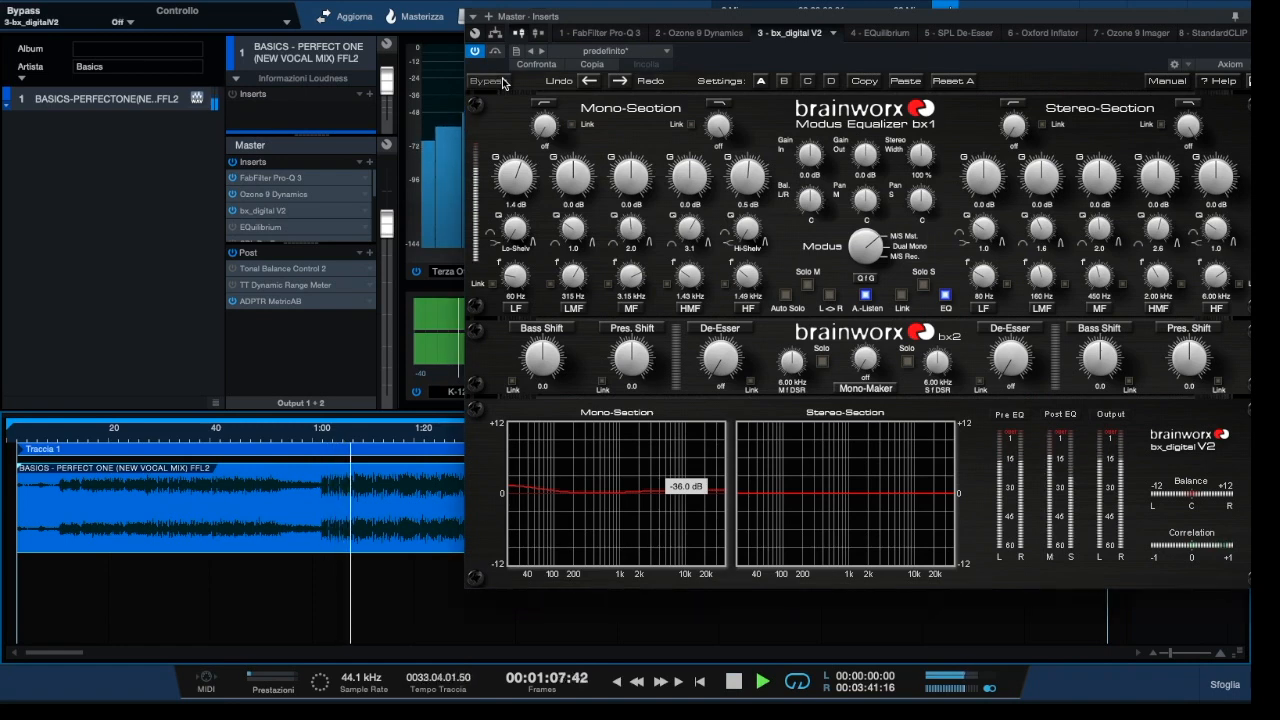
left_click(503, 83)
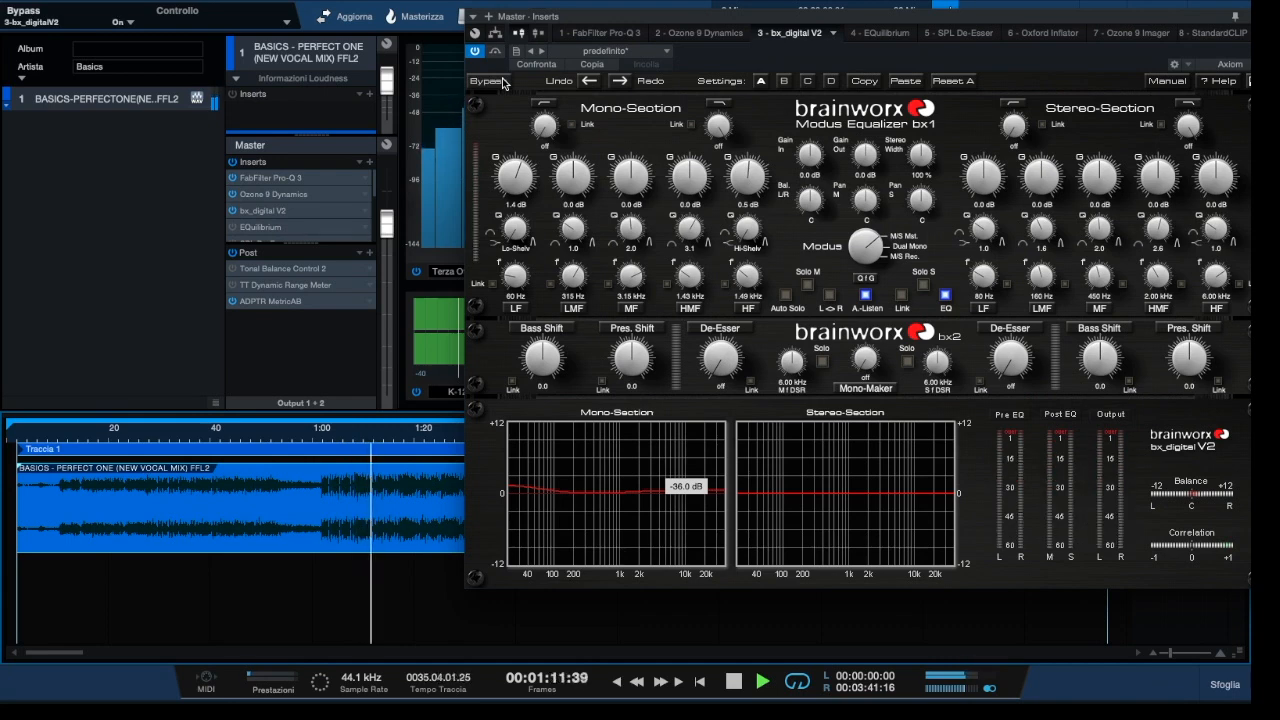
left_click(503, 83)
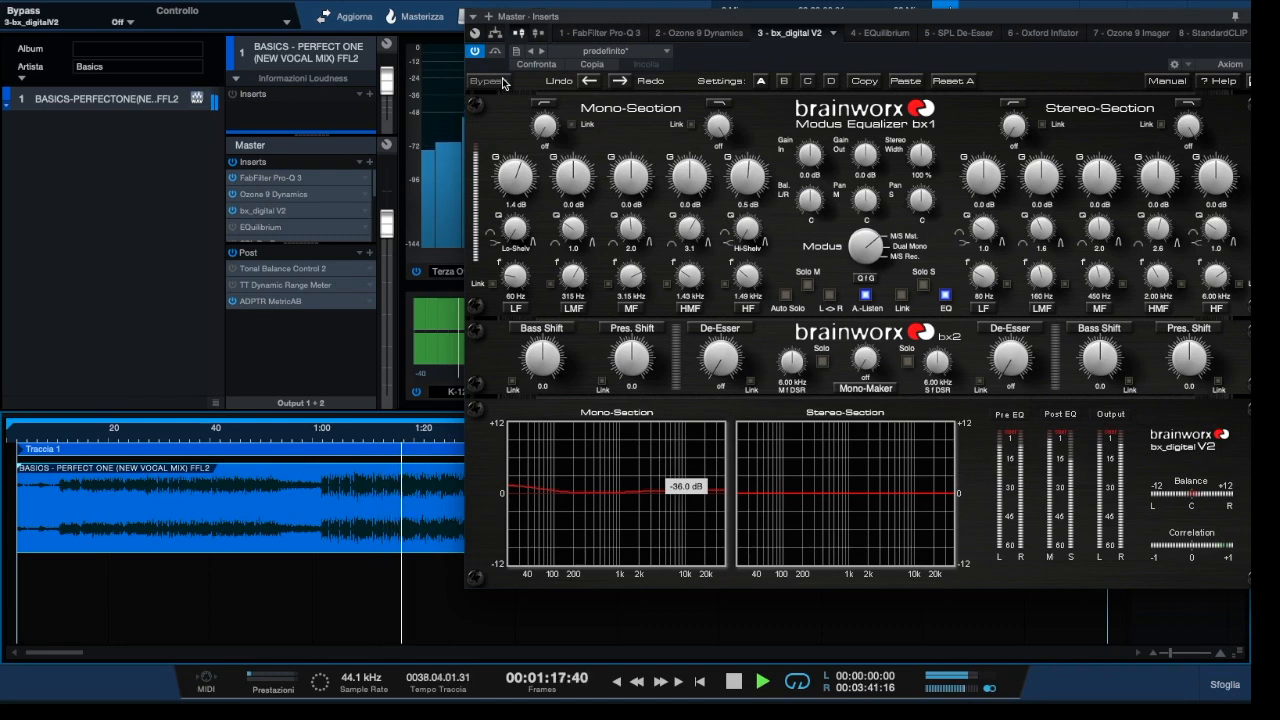
left_click(503, 83)
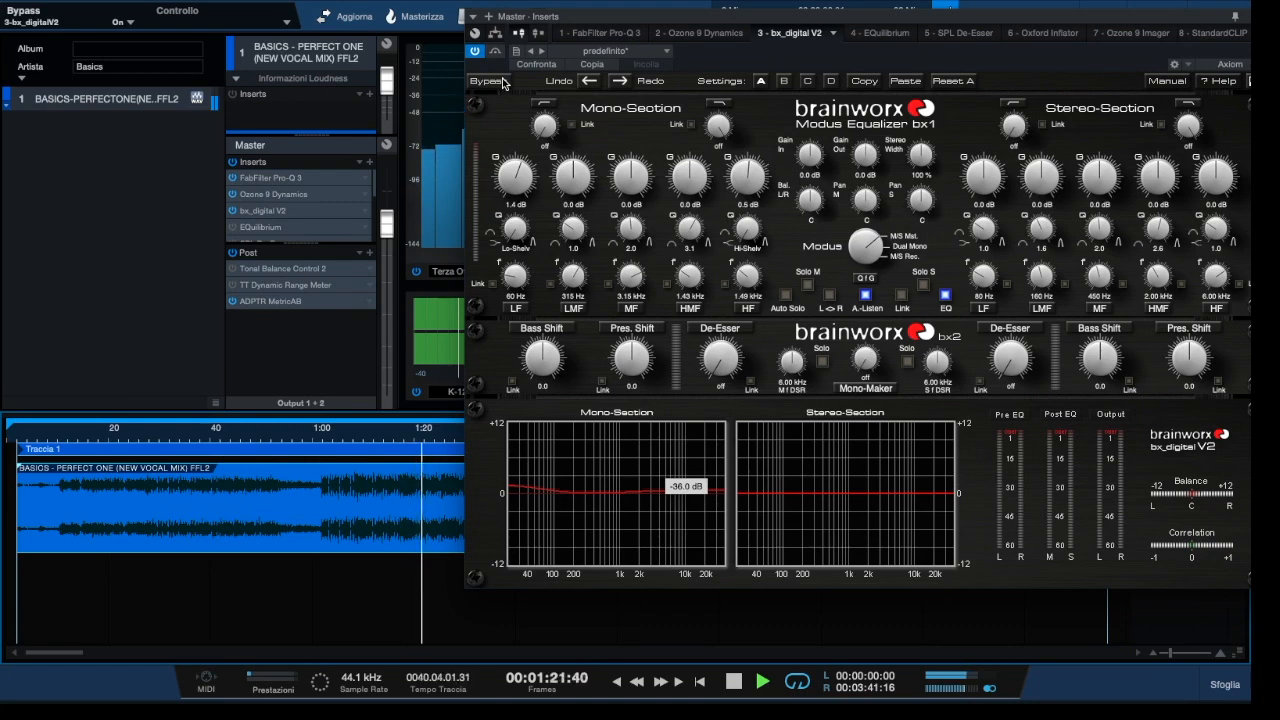
left_click(503, 83)
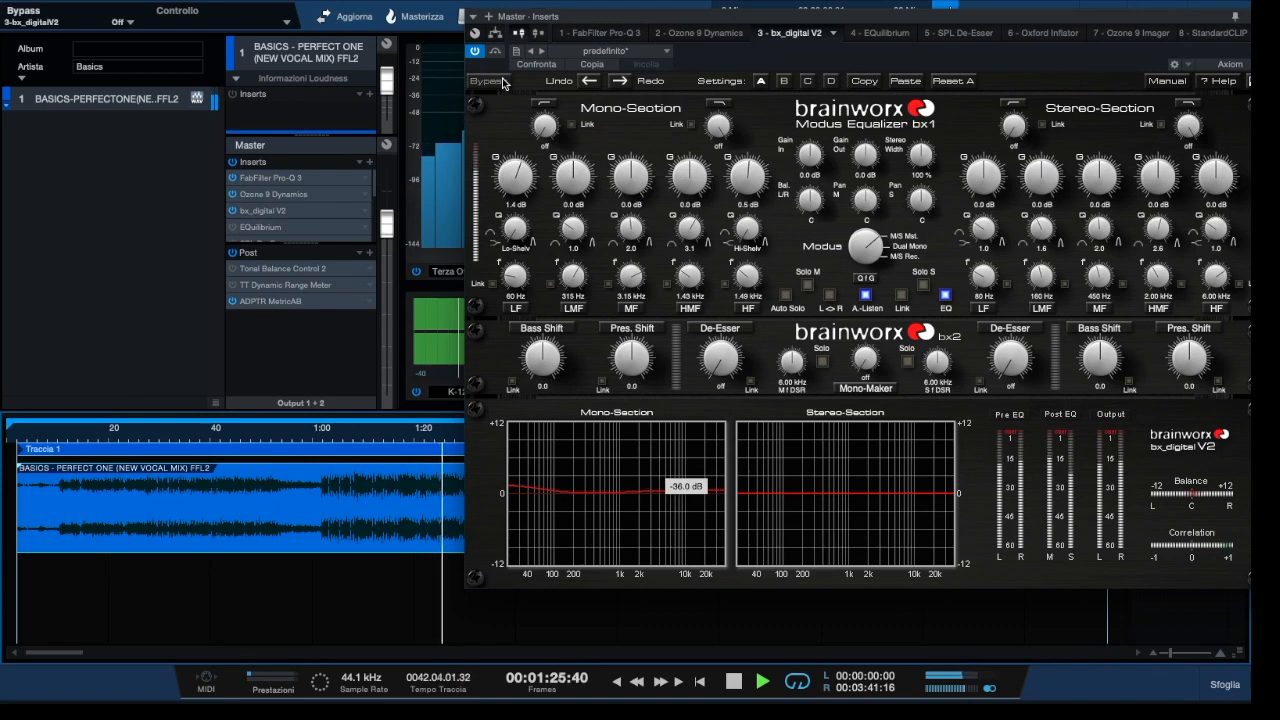
key("space")
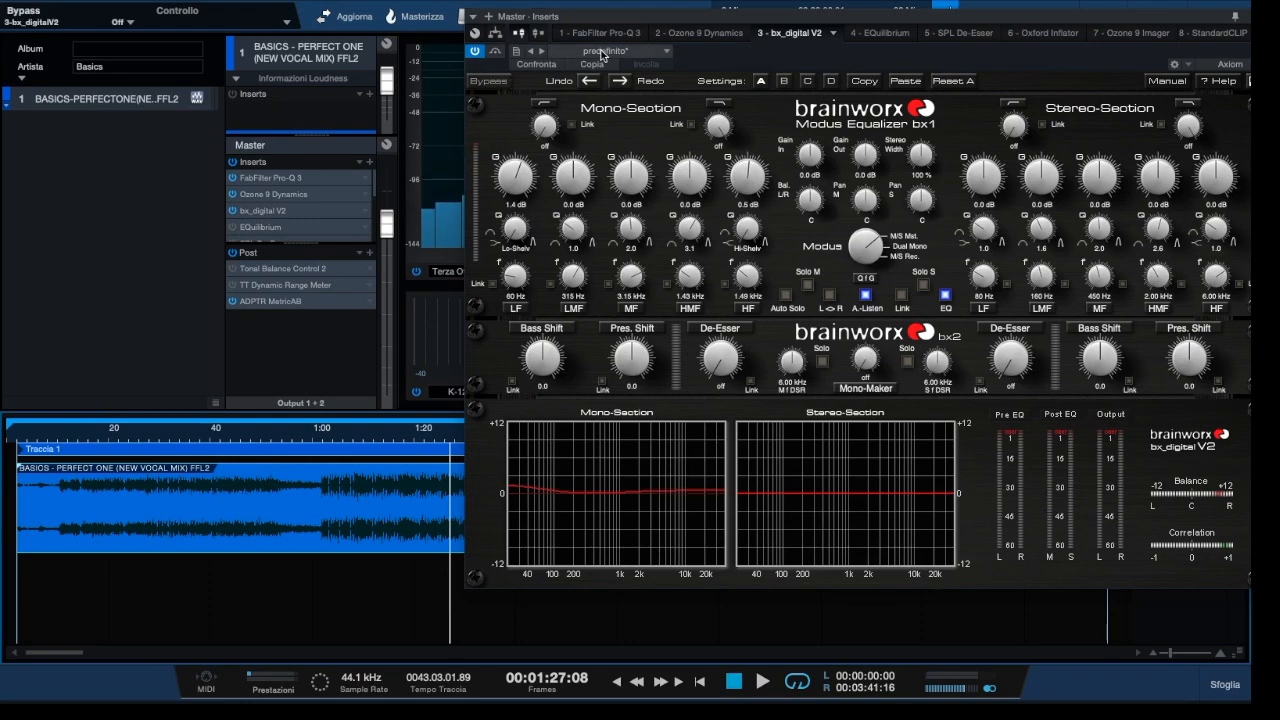
left_click_drag(619, 20, 429, 20)
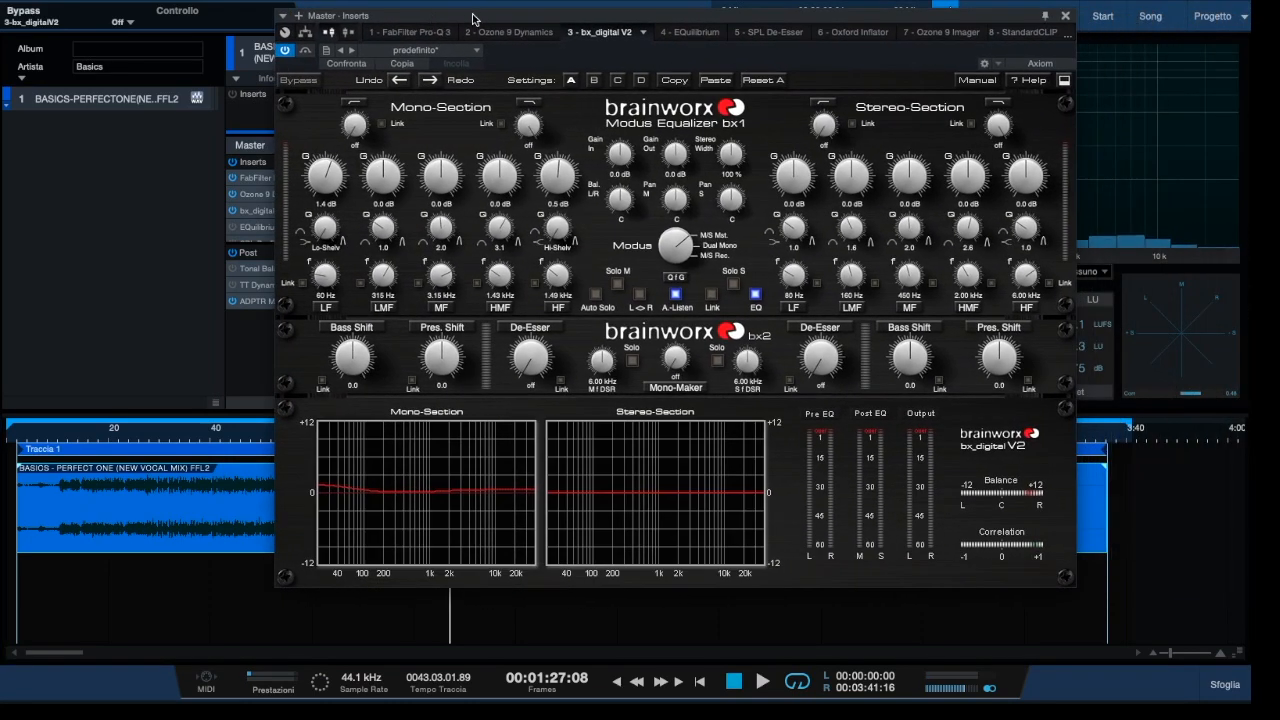
- Enable the EQuilibrium insert on the master and display its window clear of the insert list
left_click(696, 32)
left_click_drag(667, 15, 894, 5)
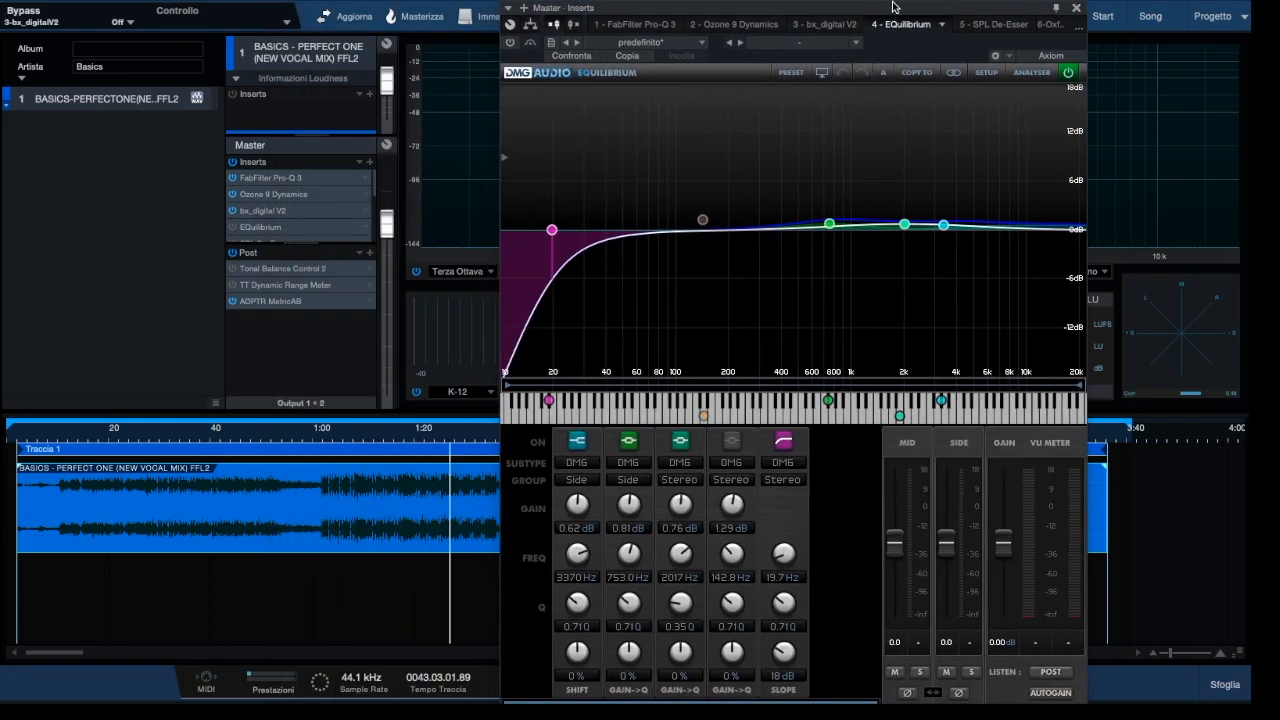
left_click(252, 230)
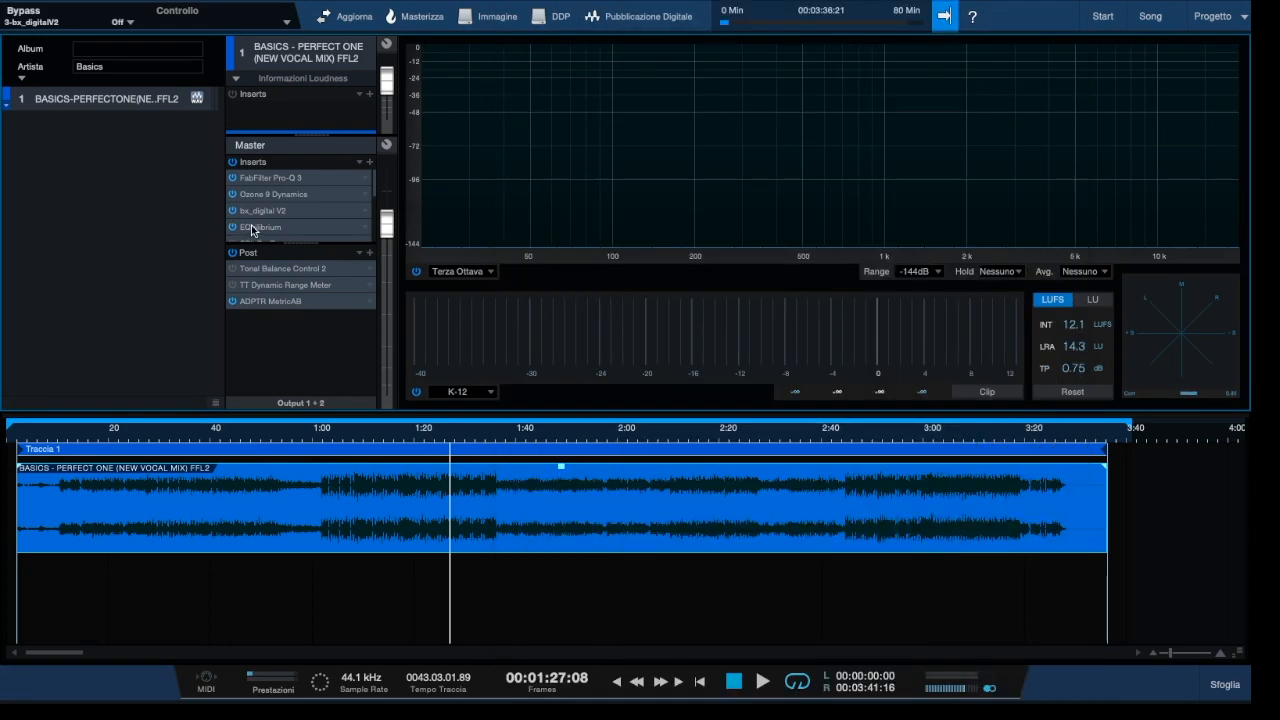
left_click(252, 230)
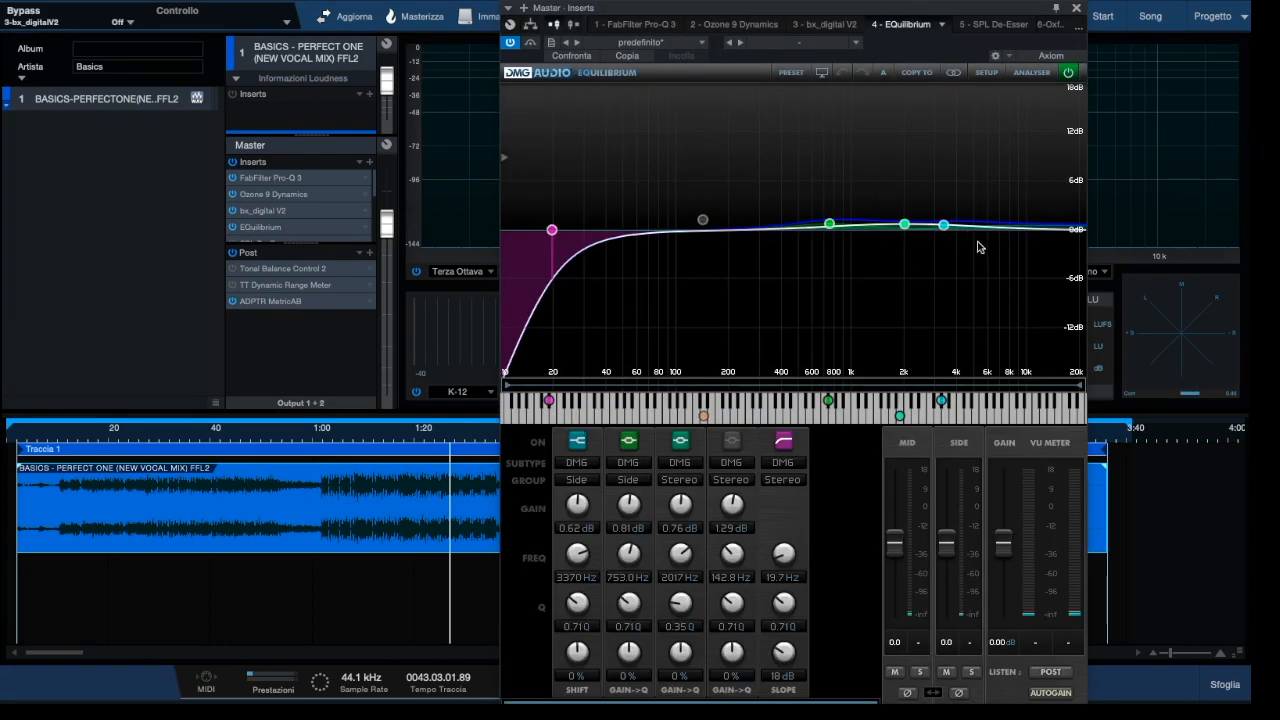
mouse_move(943, 224)
- Play from about 1:00 and repeatedly toggle the EQuilibrium bypass to compare the equalization, leaving it active and stopping playback
left_click(310, 434)
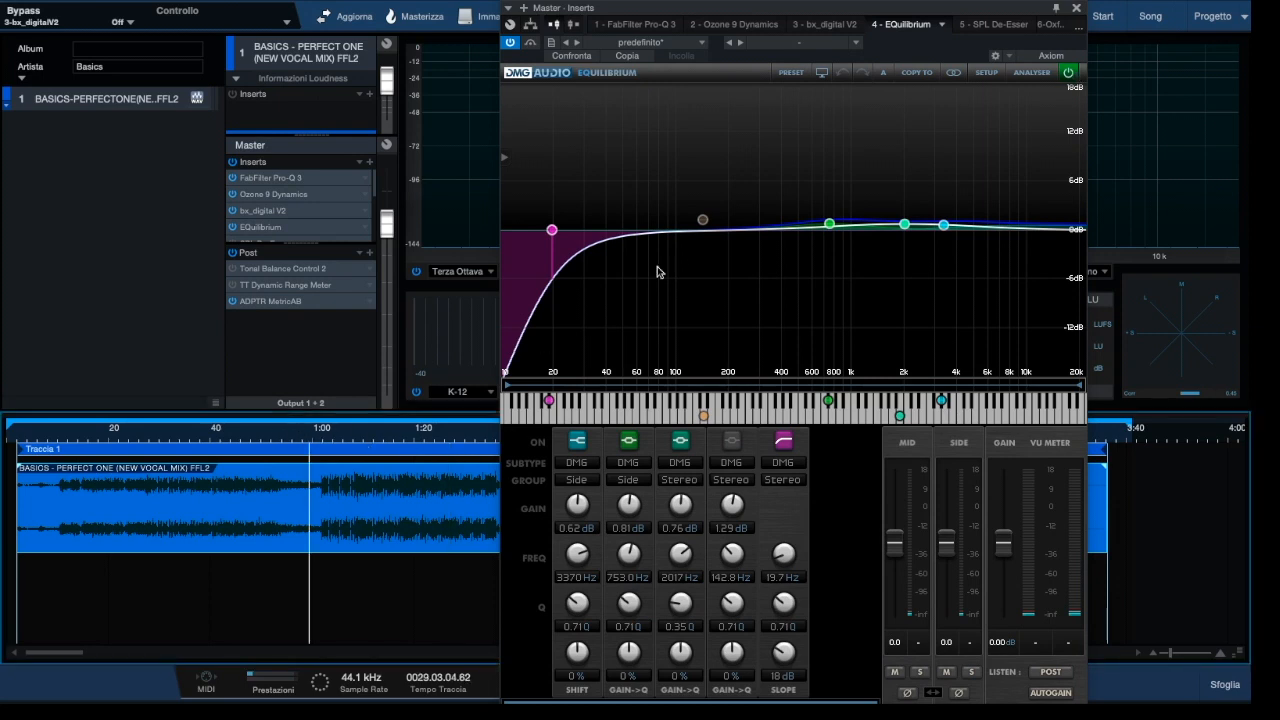
key("space")
left_click(1067, 76)
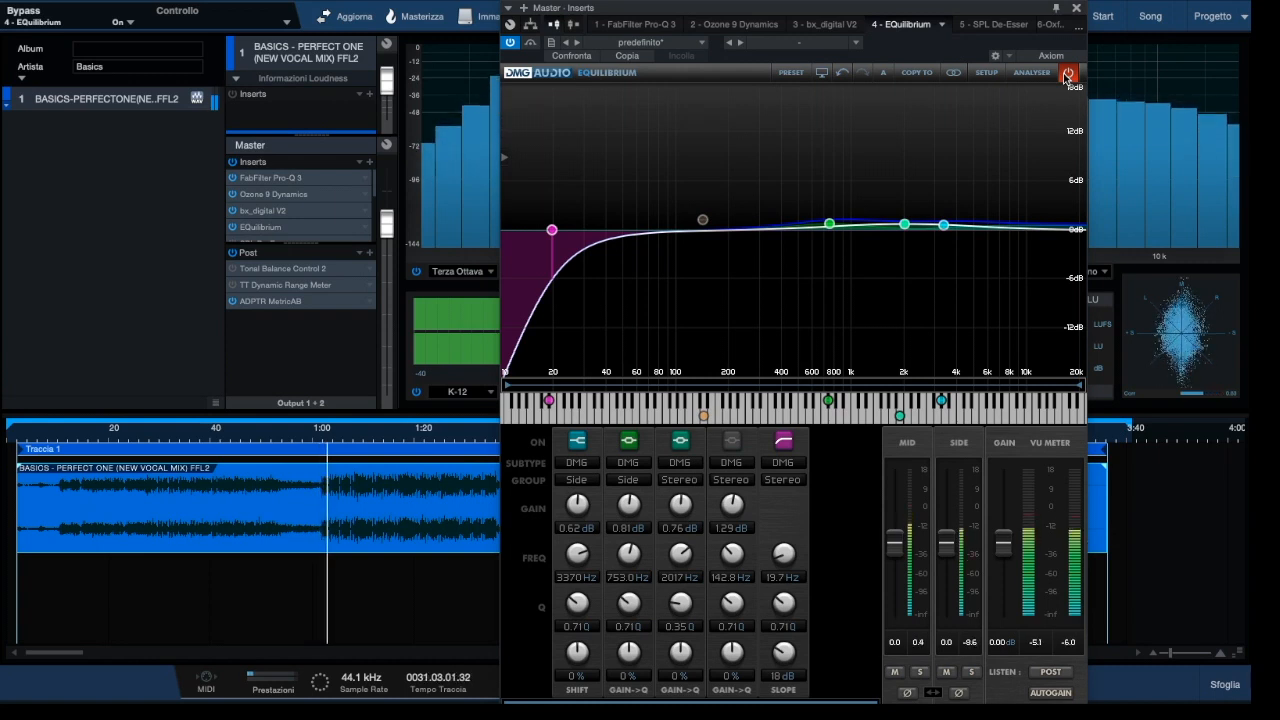
left_click(1067, 75)
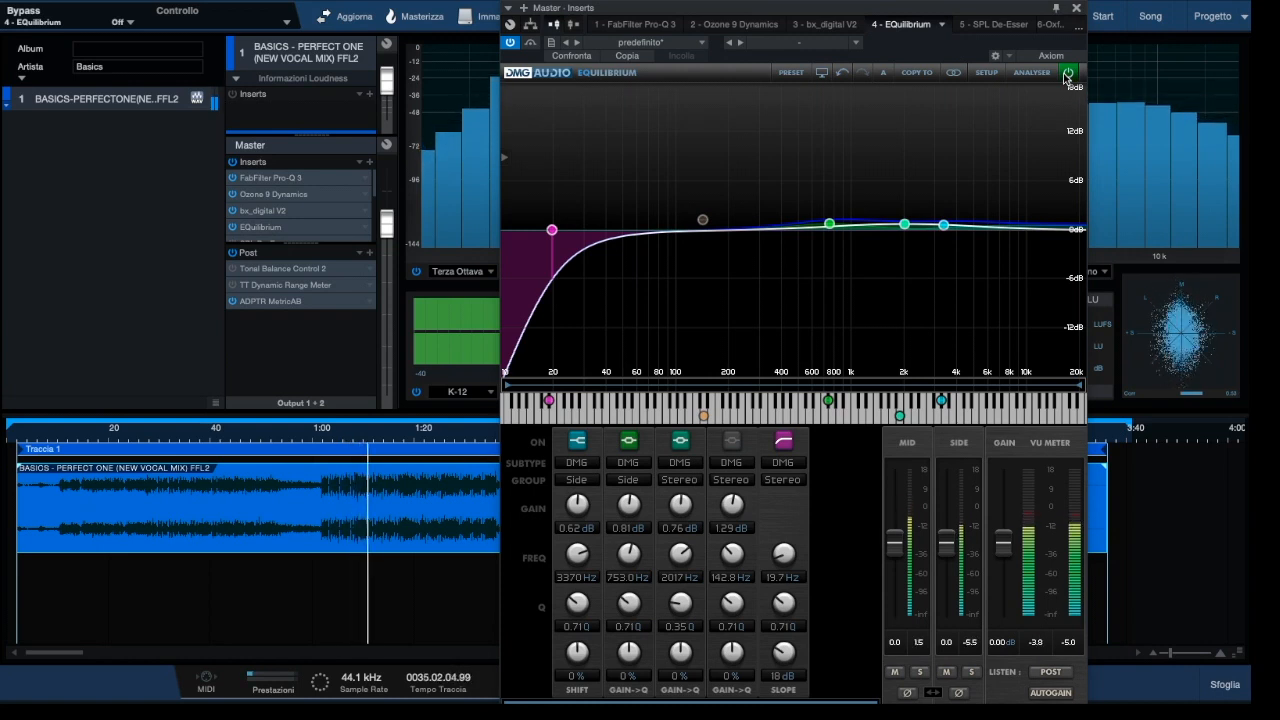
left_click(1067, 74)
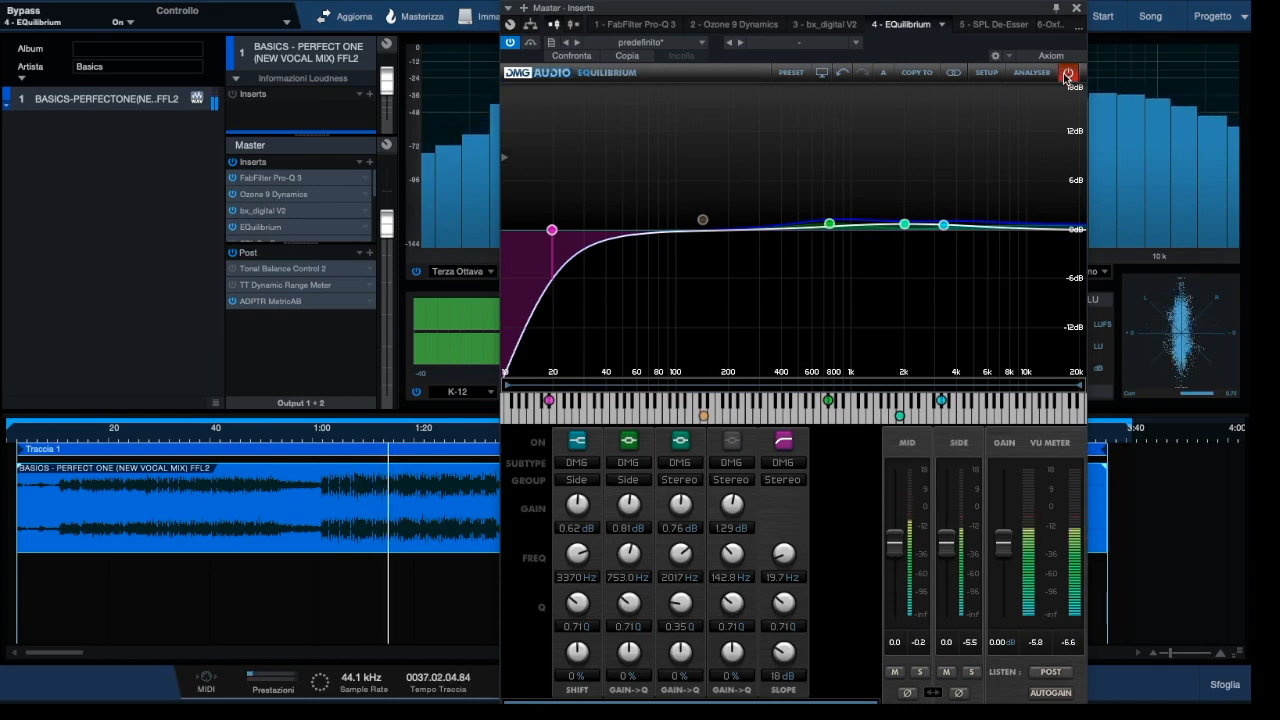
left_click(1067, 75)
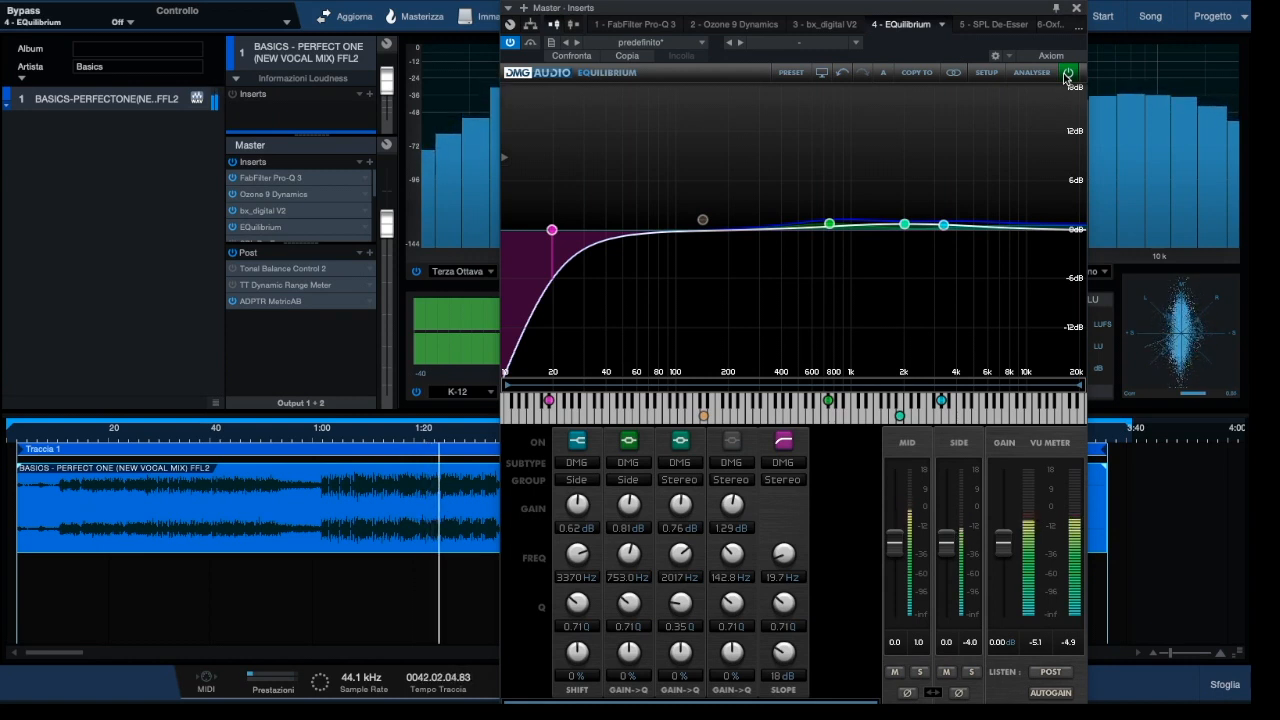
left_click(1068, 74)
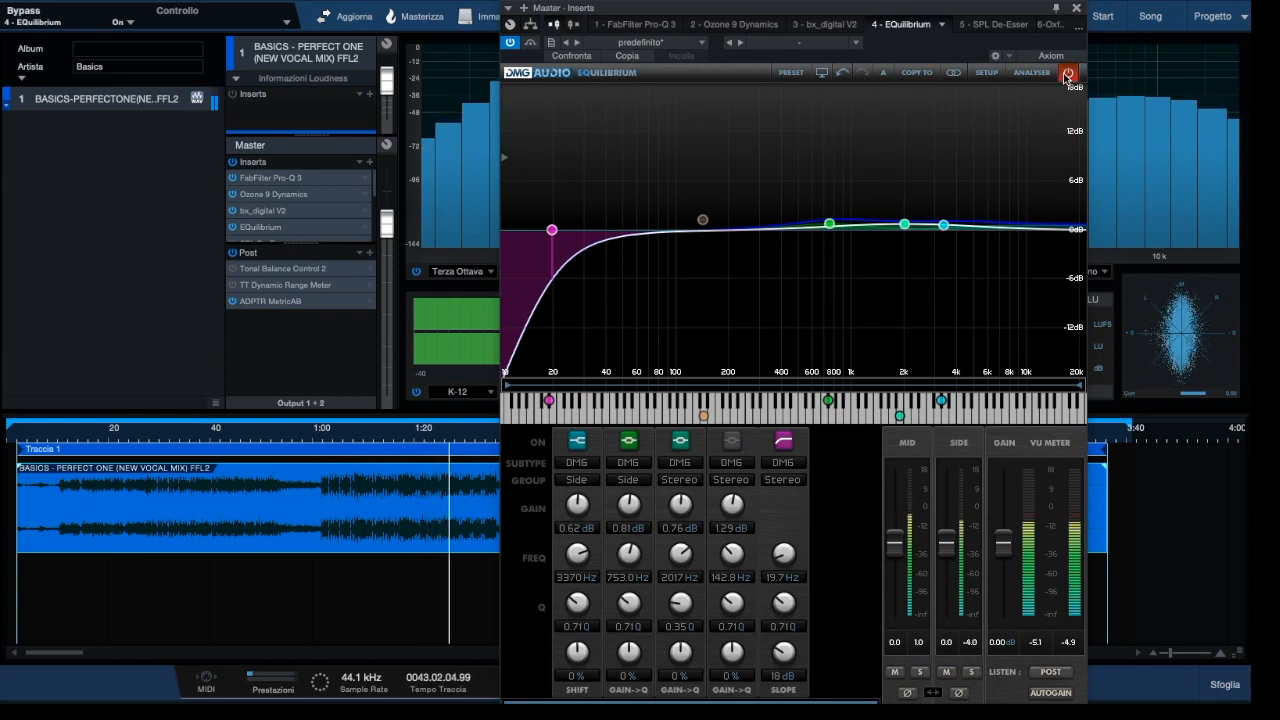
left_click(1067, 76)
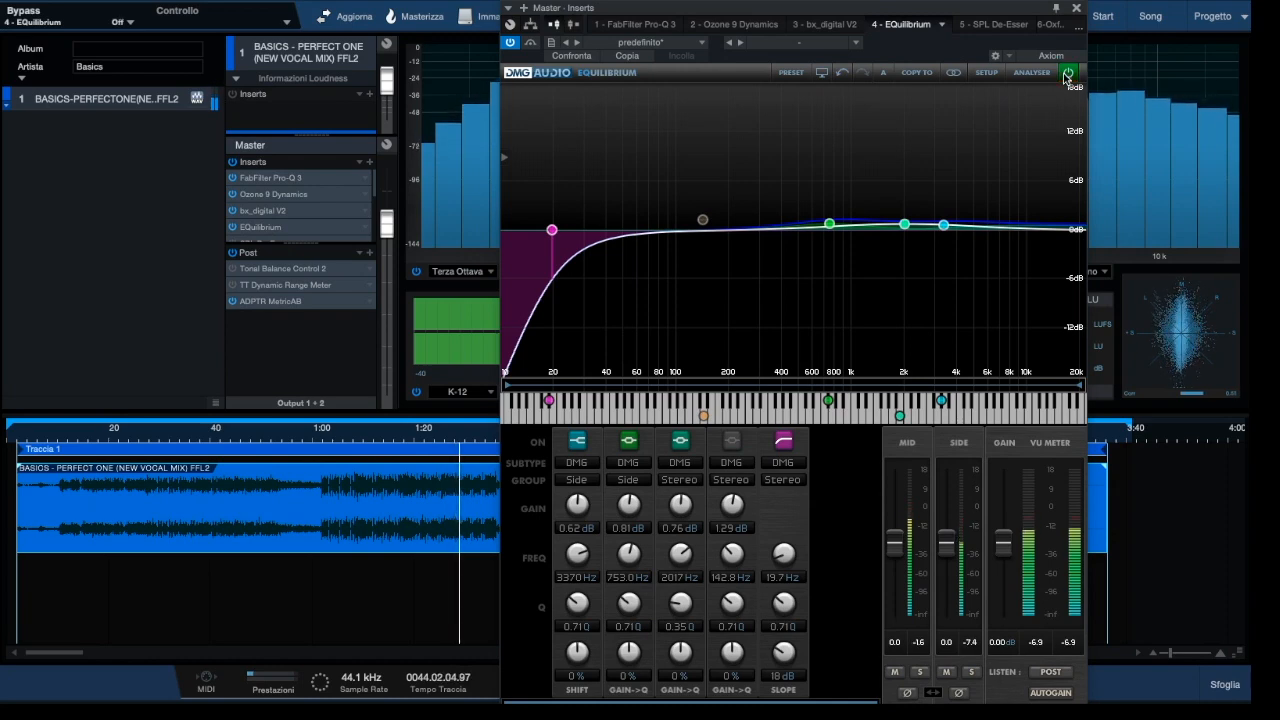
key("space")
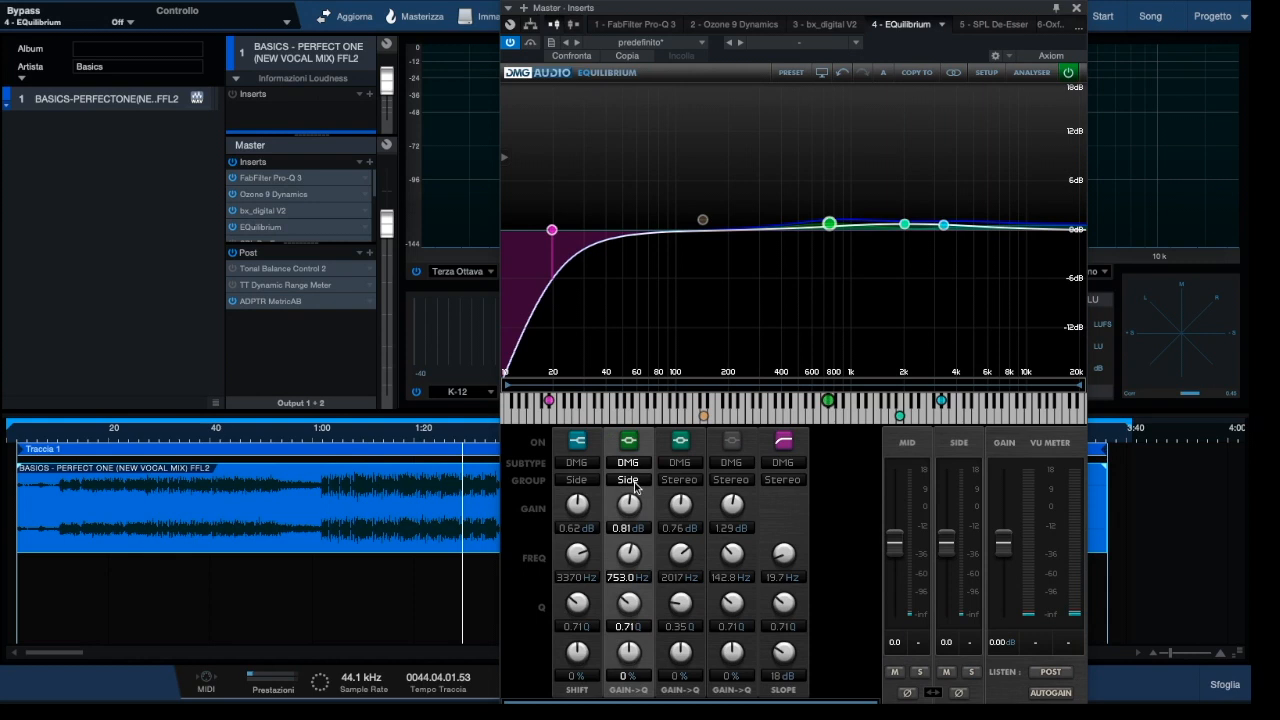
- Close EQuilibrium, and enable and open the SPL De-Esser insert on the master
mouse_move(1080, 7)
left_click(1073, 9)
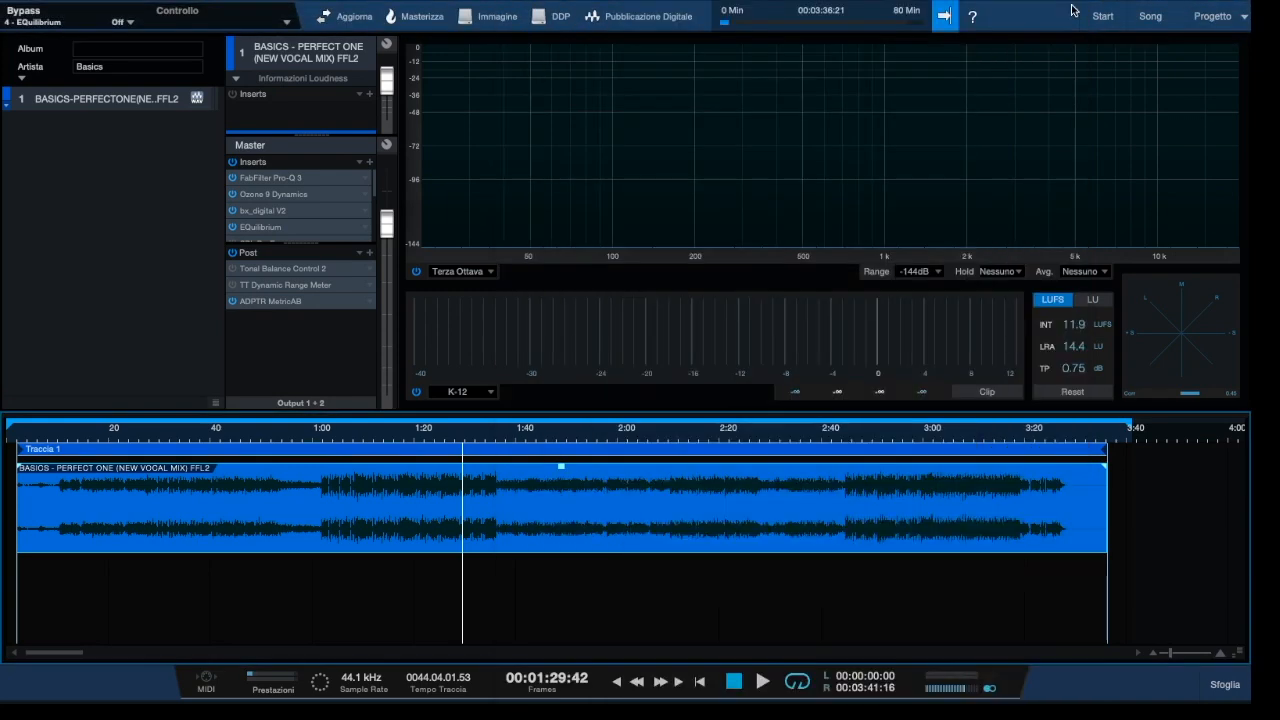
scroll(373, 196, "down", 1)
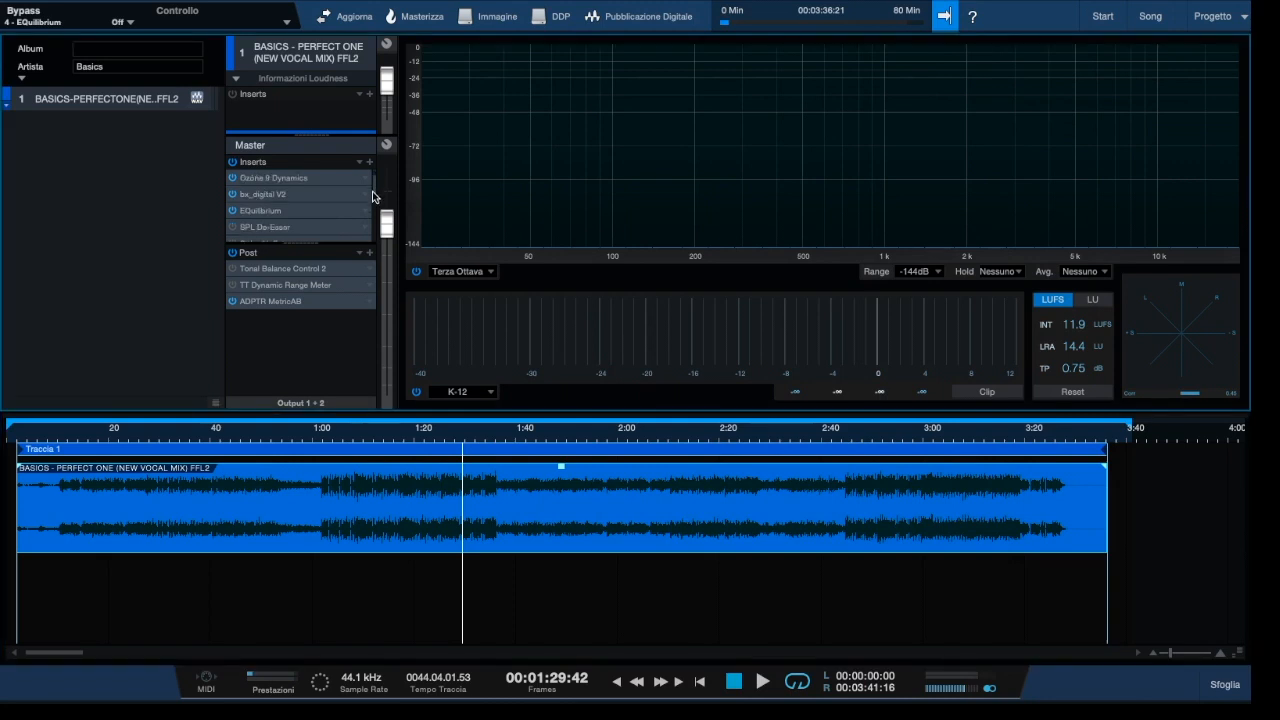
left_click(242, 228)
- Play the song from about 1:15 to audition the SPL De-Esser's sibilance reduction, and stop playback
left_click(350, 433)
left_click(400, 433)
key("space")
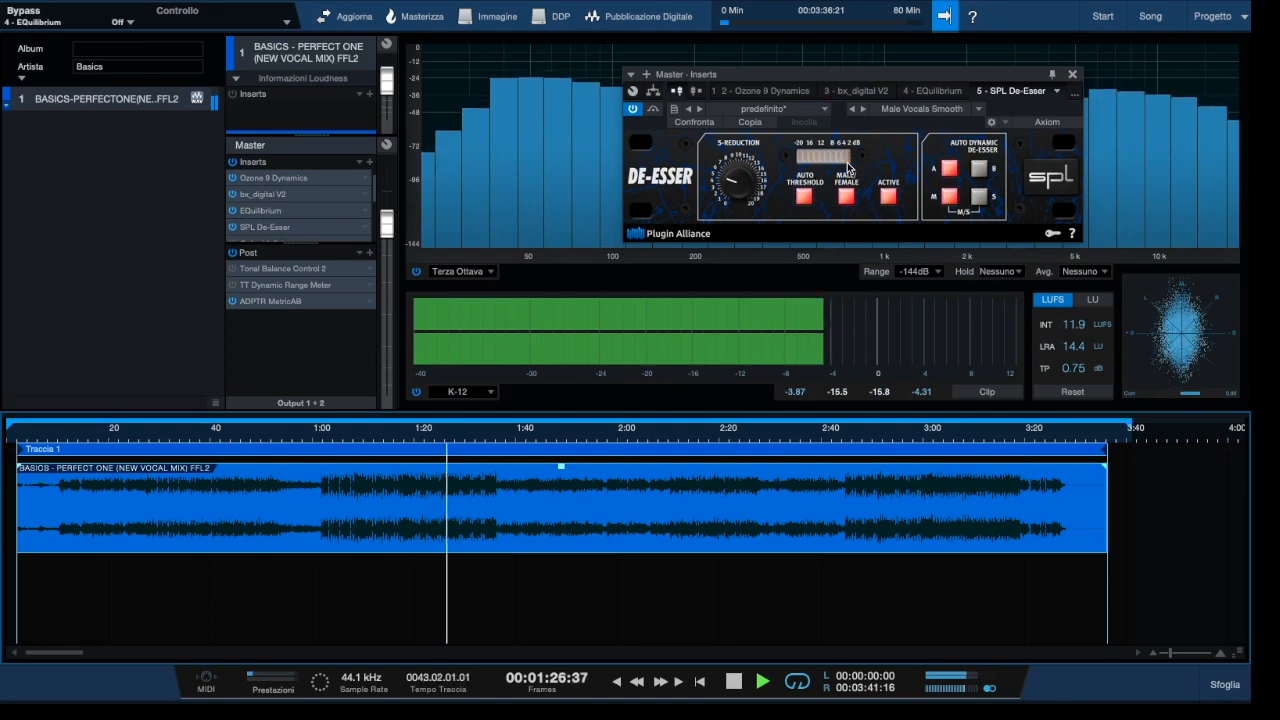
key("space")
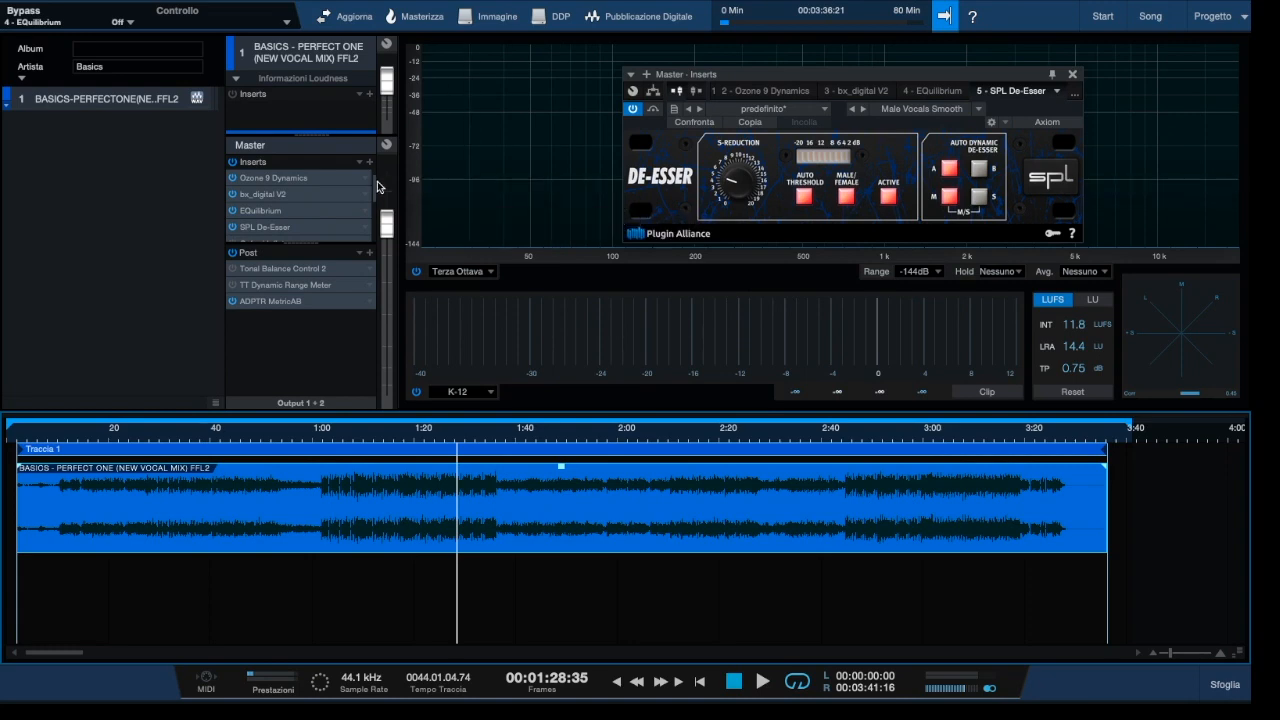
- Close SPL De-Esser, and enable and open the Oxford Inflator insert on the master
scroll(376, 192, "down", 2)
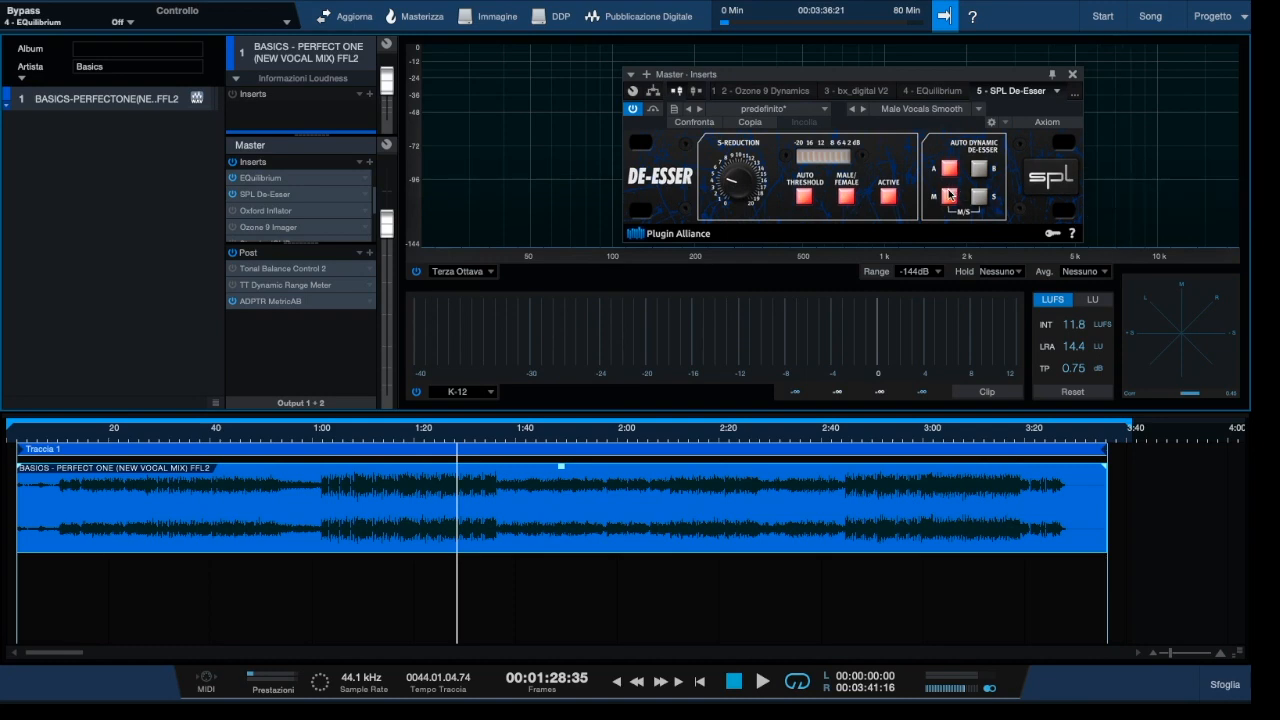
left_click(1072, 76)
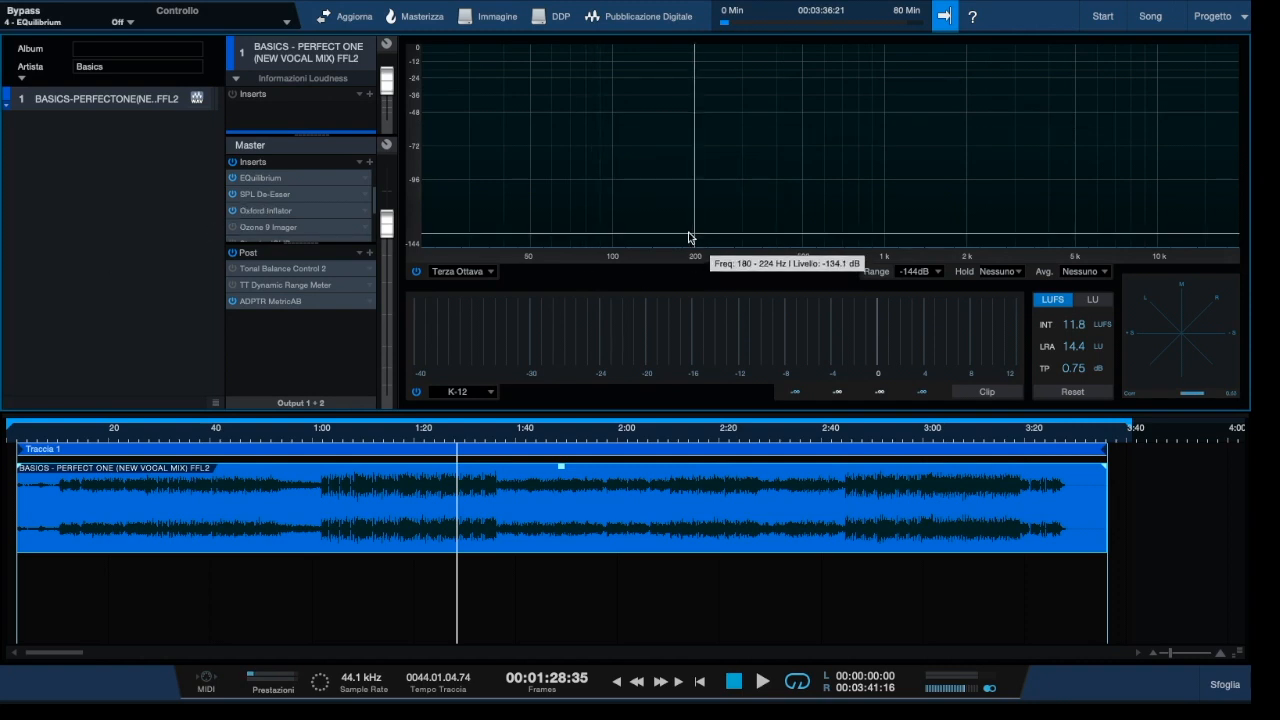
double_click(289, 210)
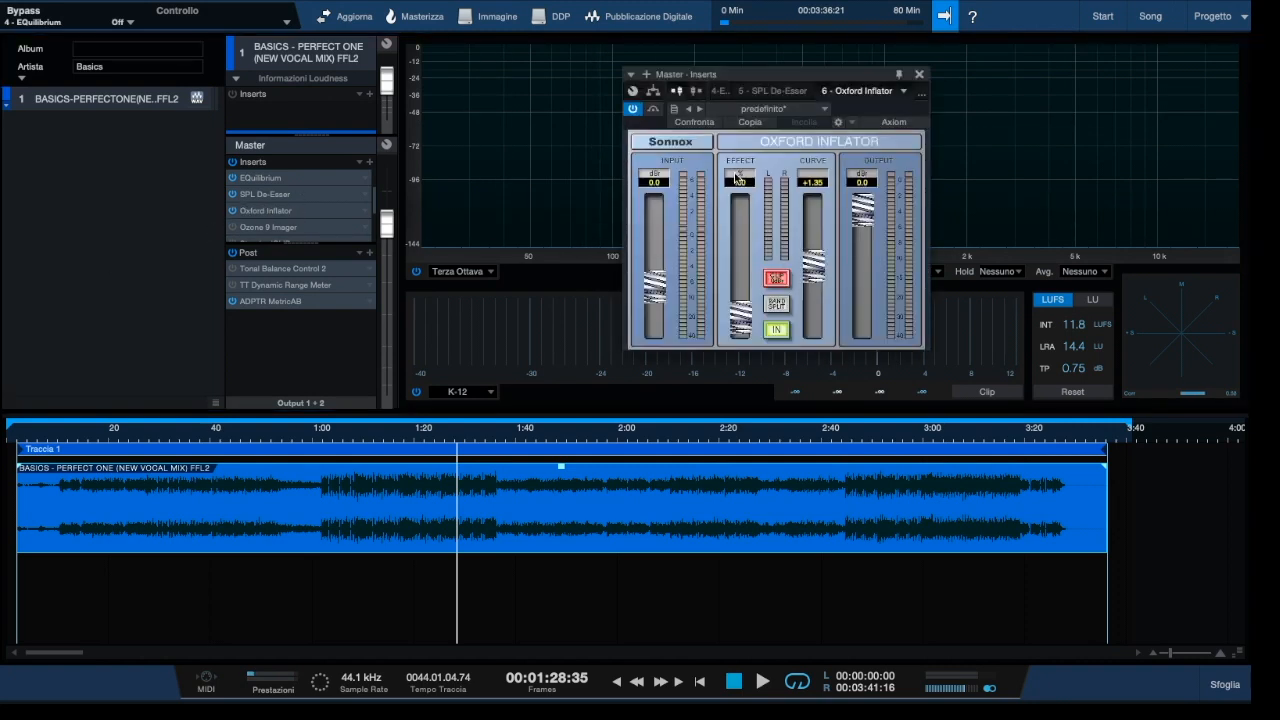
left_click_drag(835, 80, 821, 85)
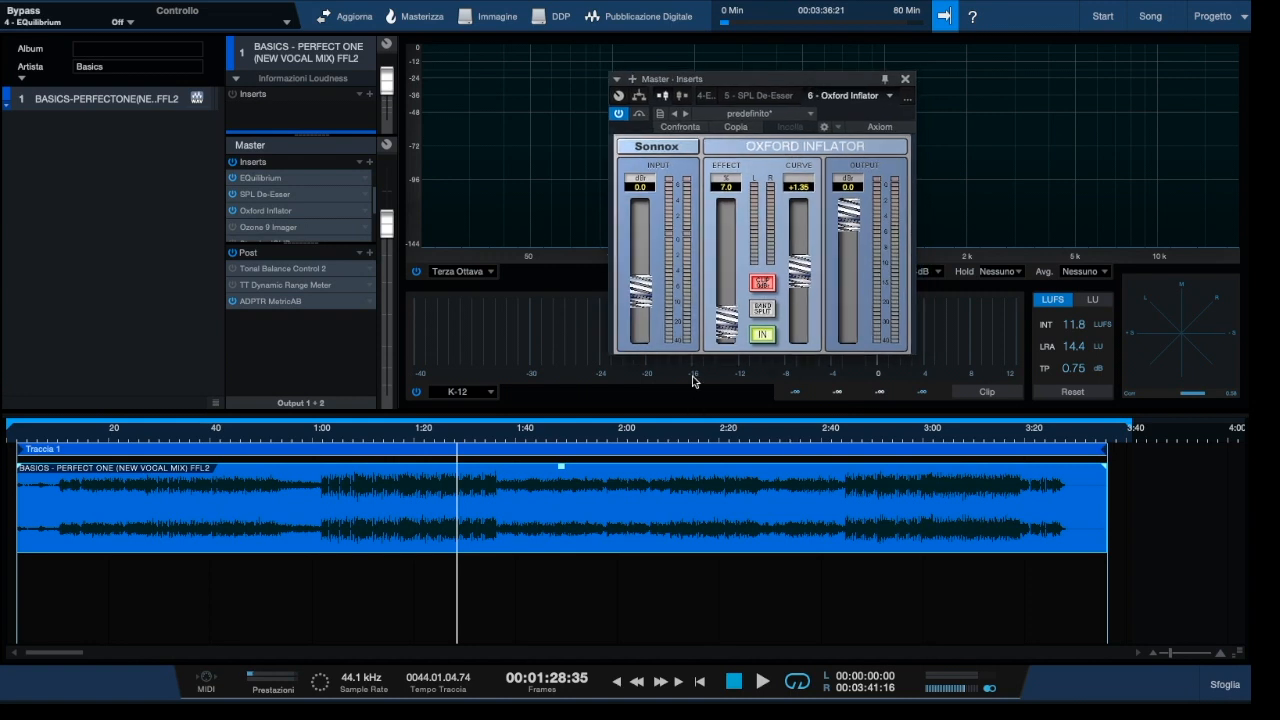
- Play from about 1:00 and repeatedly switch Oxford Inflator's processing out and in to compare the sound, leaving it in and stopping playback
left_click(321, 442)
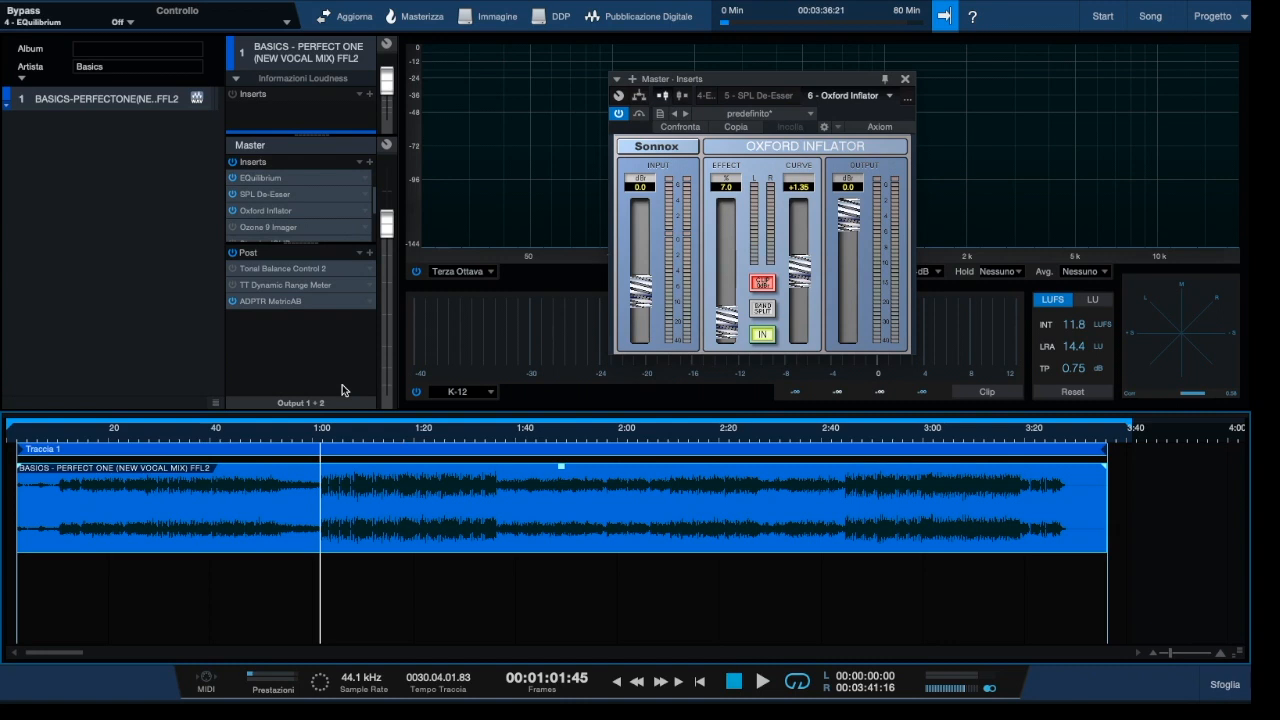
left_click(314, 432)
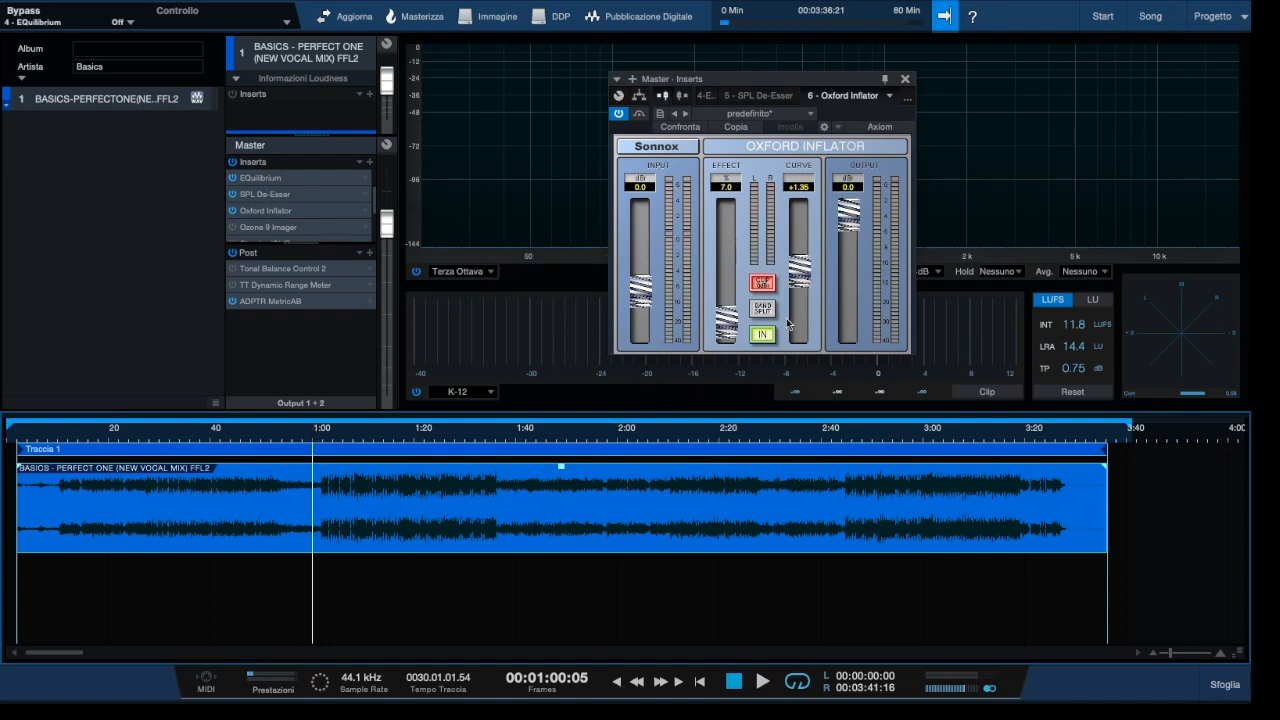
left_click(763, 336)
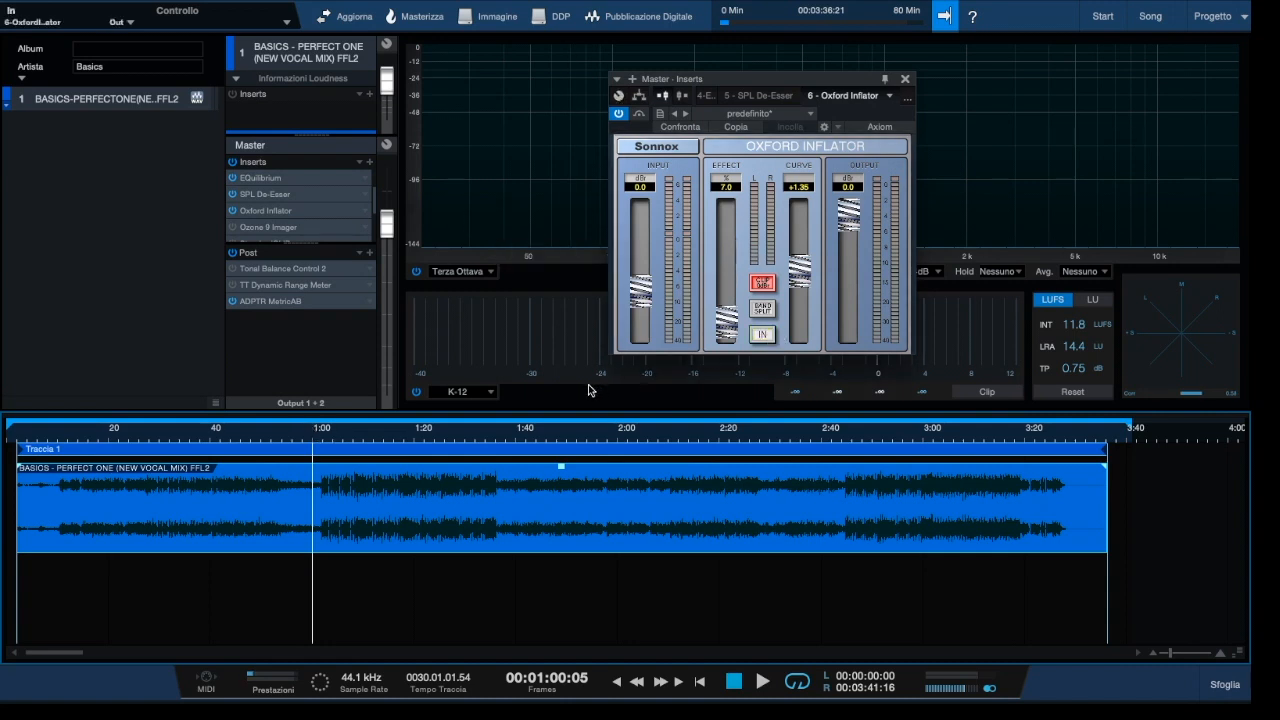
left_click(318, 441)
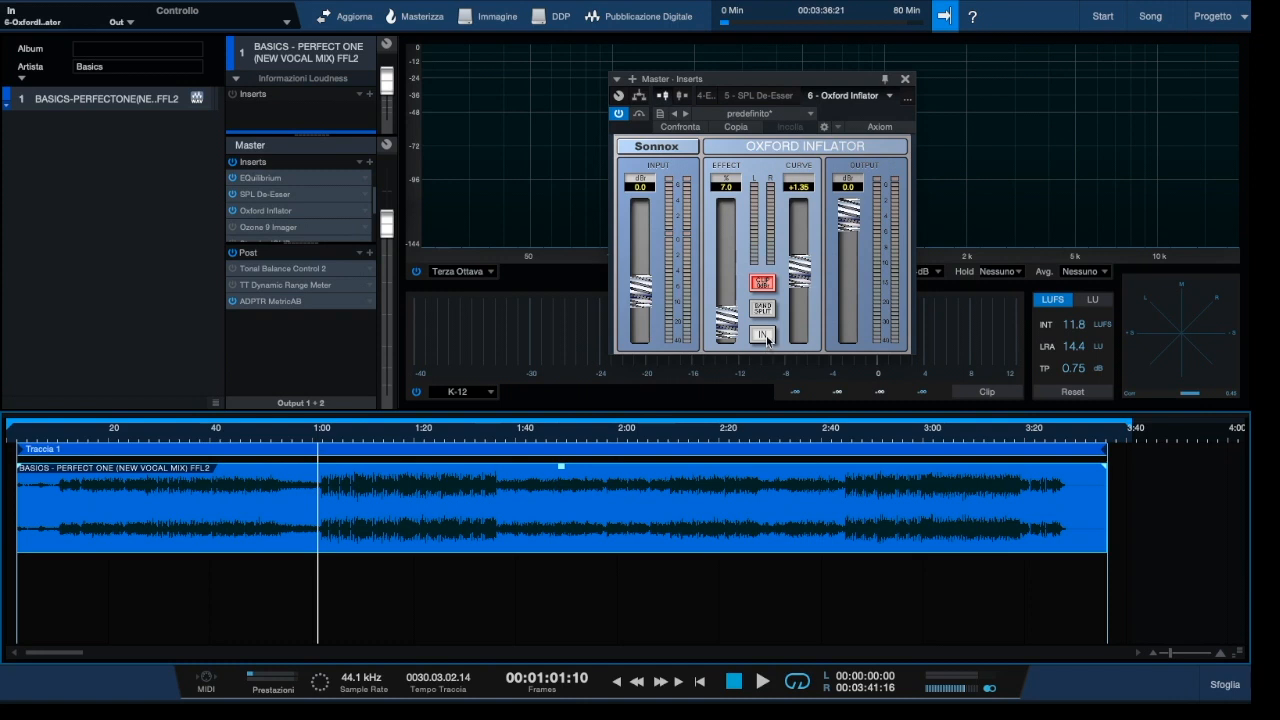
key("space")
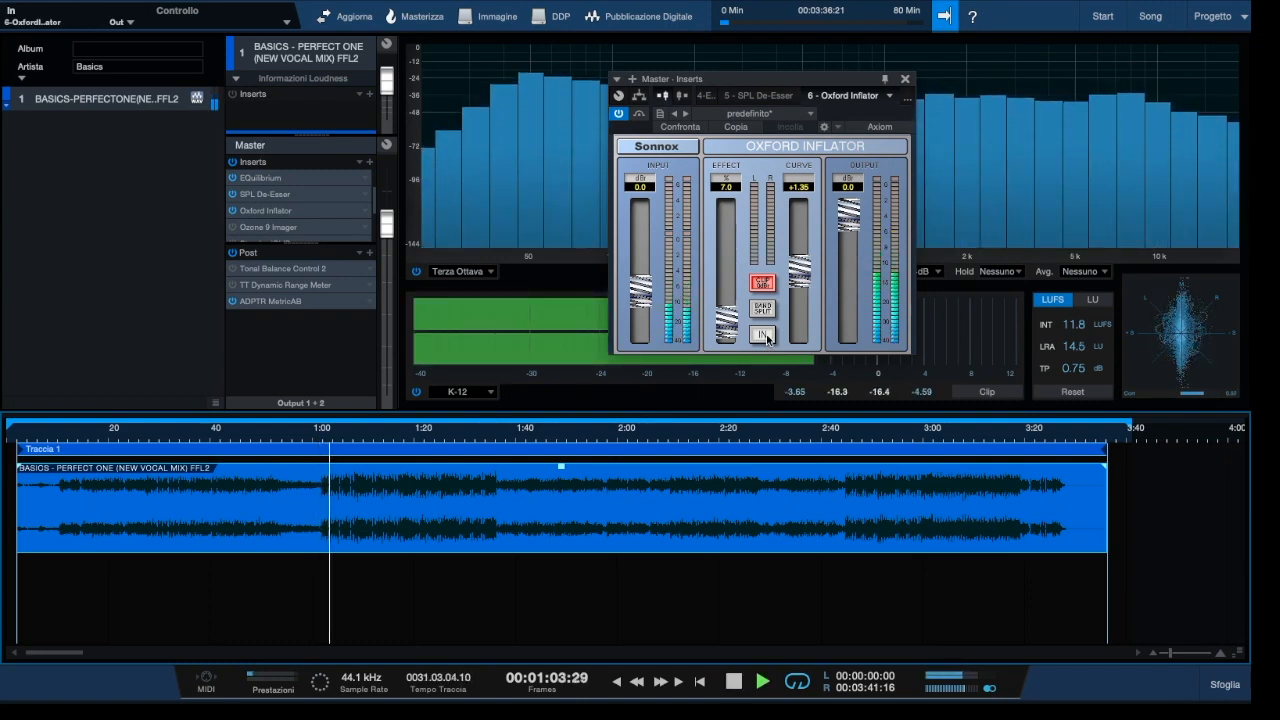
left_click(764, 335)
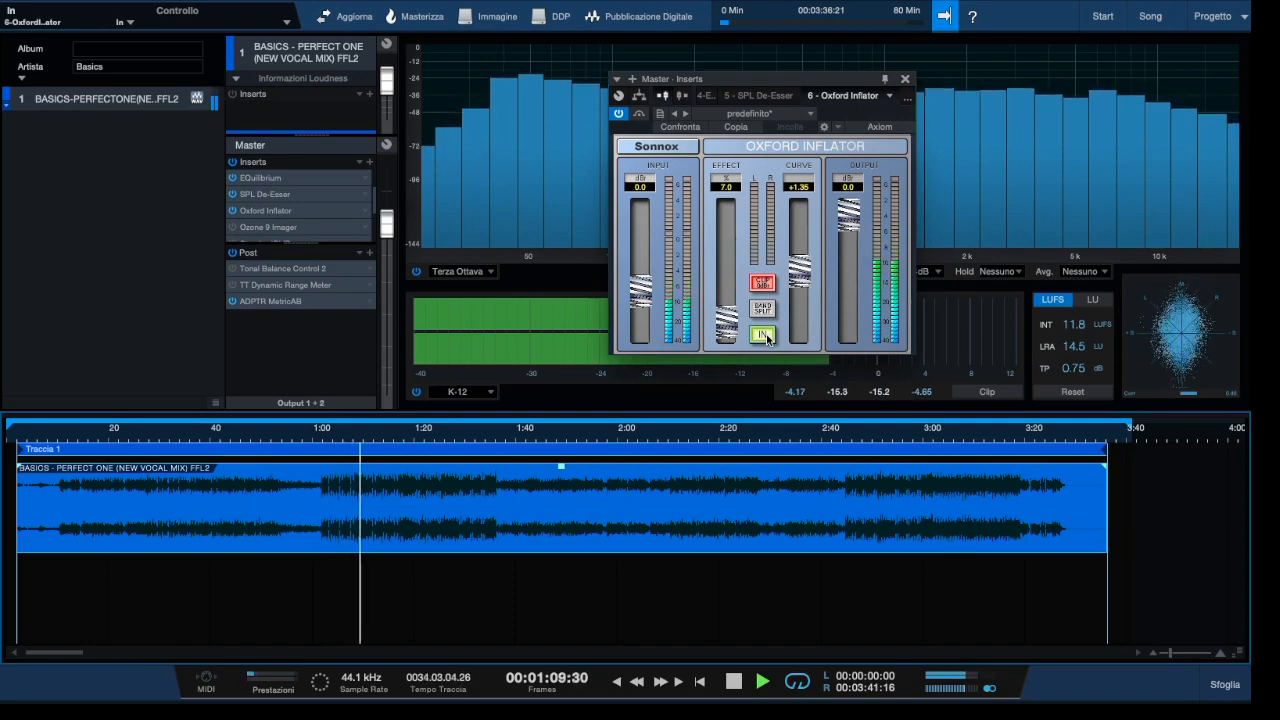
left_click(764, 335)
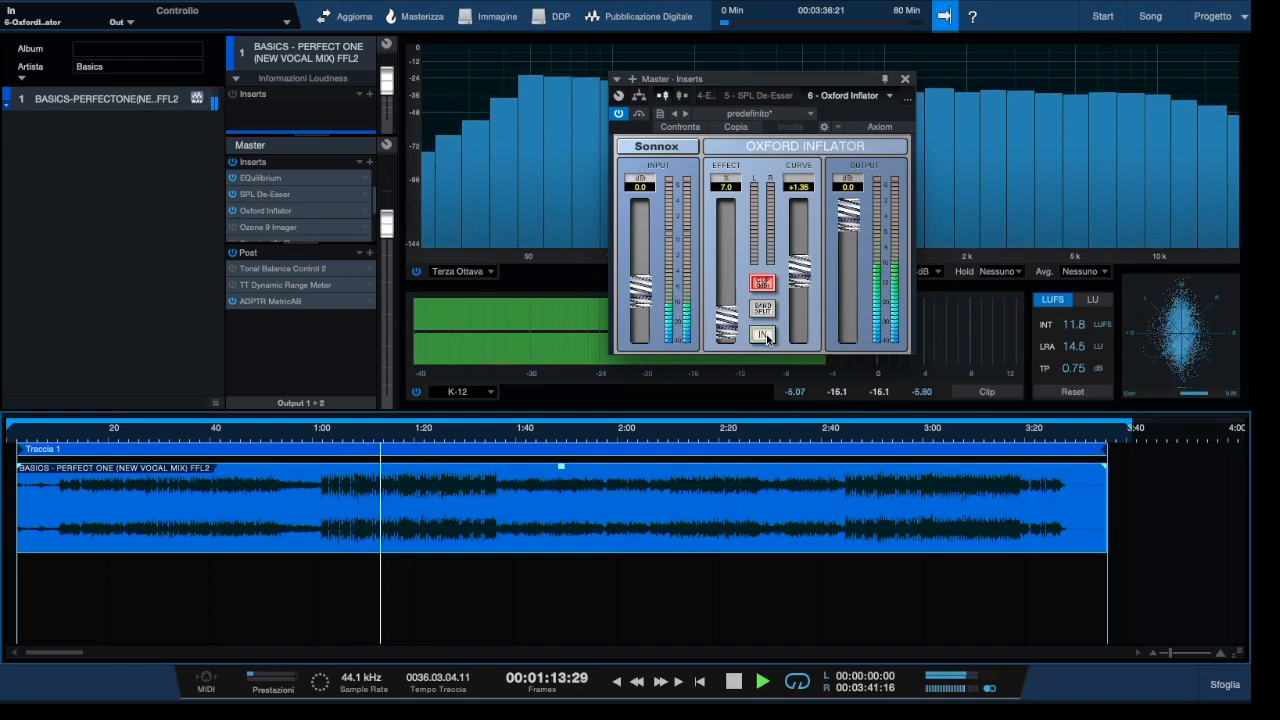
left_click(763, 335)
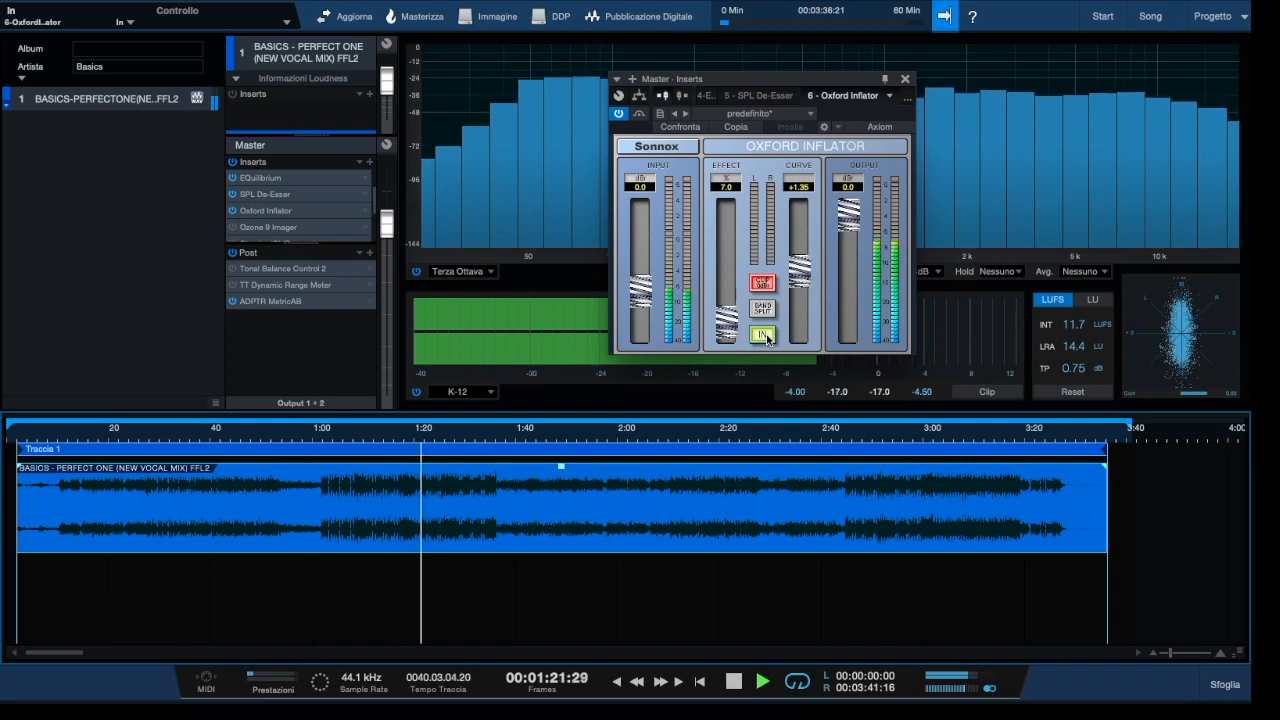
left_click(764, 335)
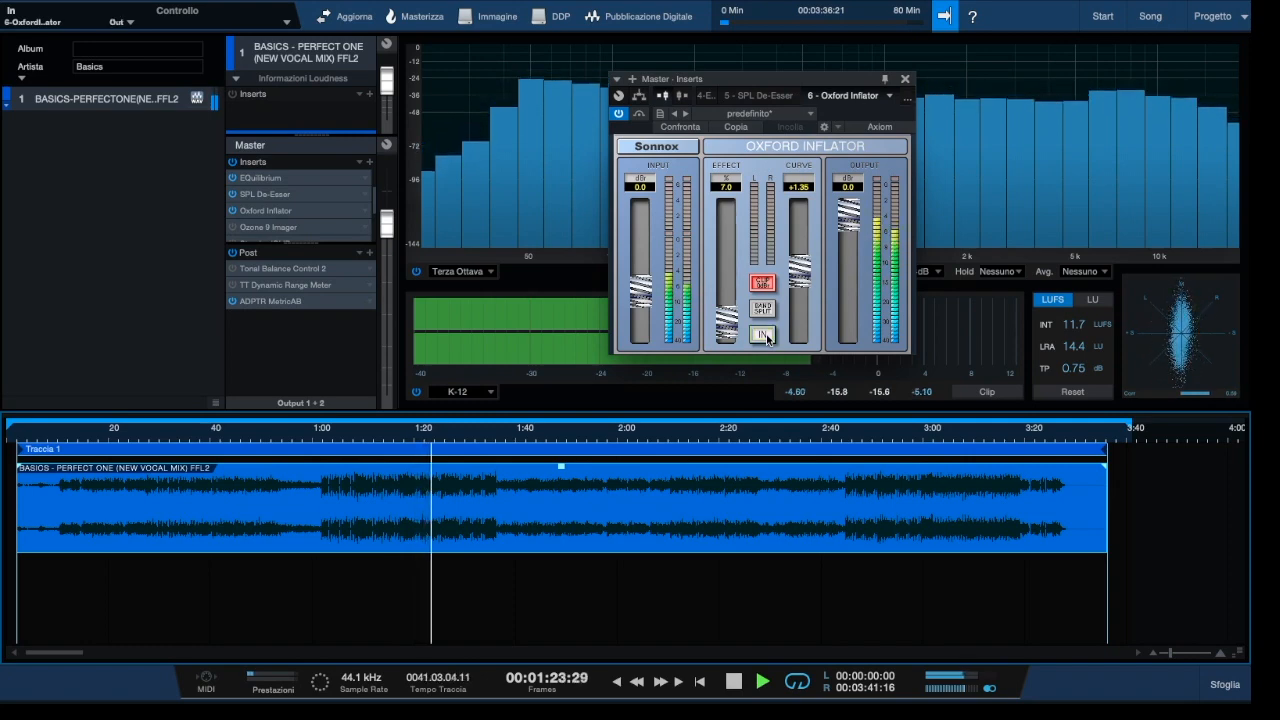
left_click(764, 335)
key("space")
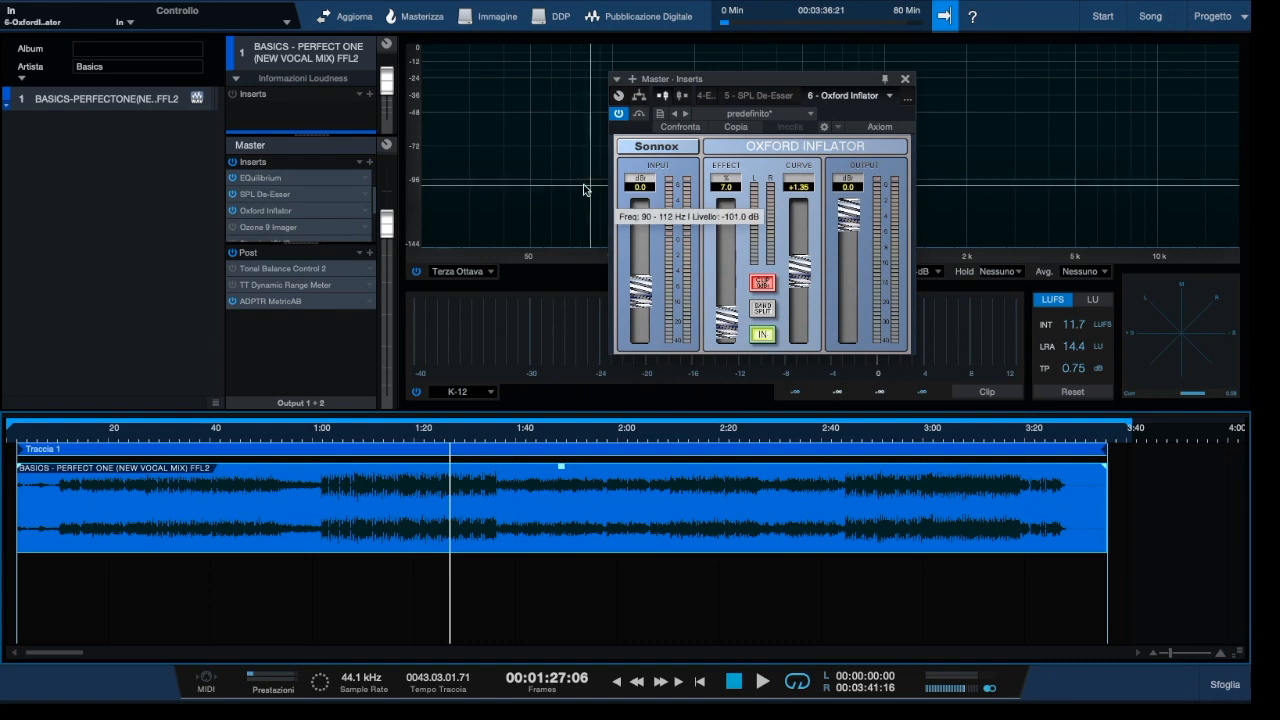
- Close Oxford Inflator, and enable and open the Ozone 9 Imager insert on the master
left_click(905, 80)
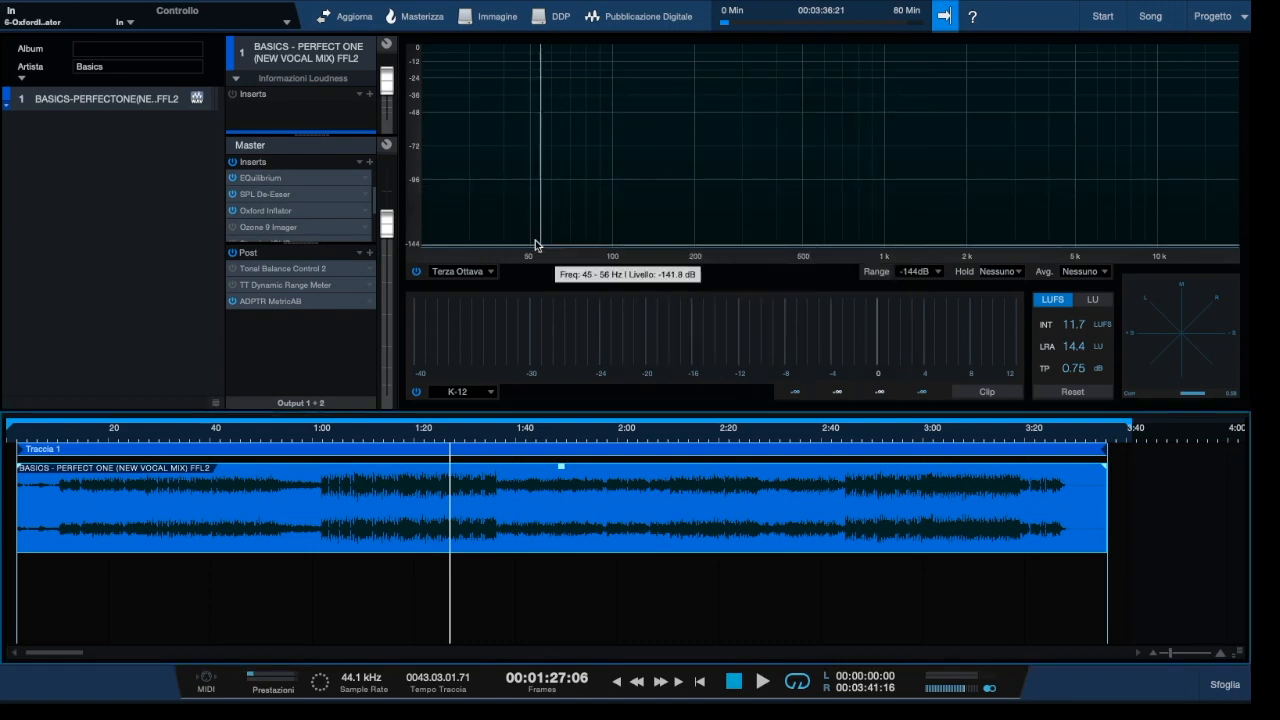
scroll(373, 205, "down", 1)
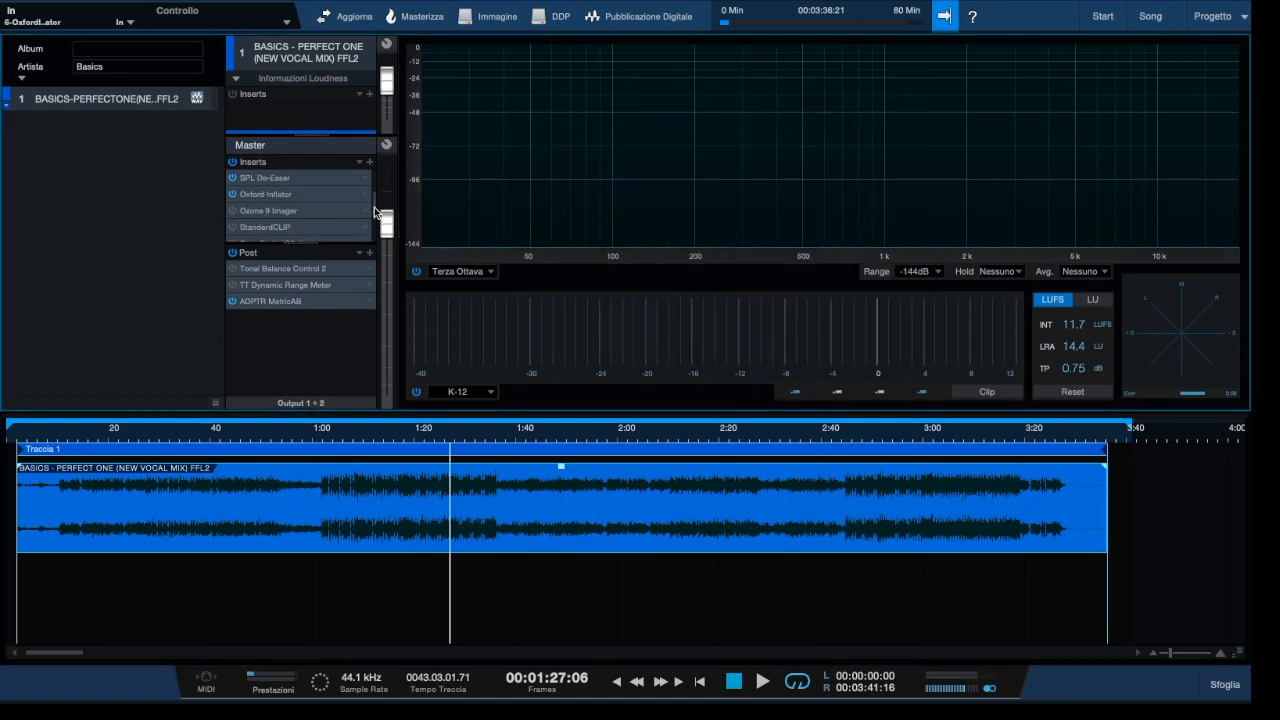
left_click(262, 210)
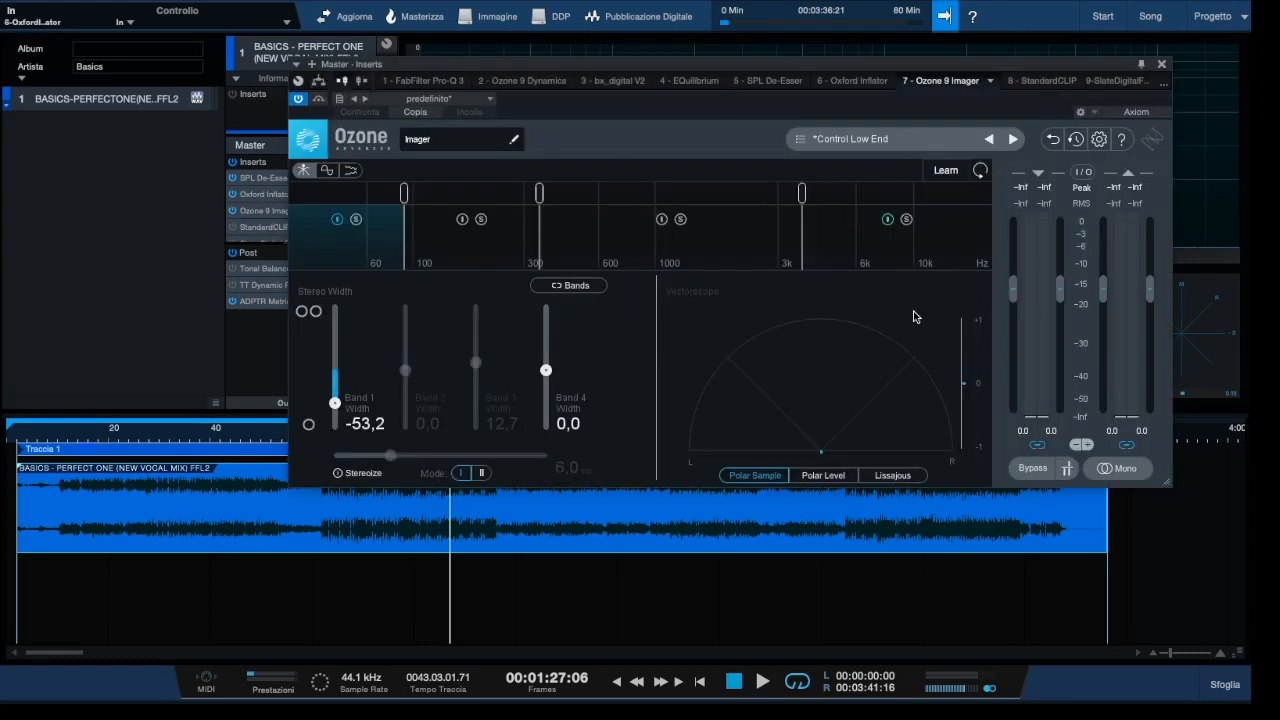
- Switch off Band 4 and solo Band 1 in Ozone 9 Imager, and move the plug-in window clear of the timeline's 1:00 mark
left_click(881, 209)
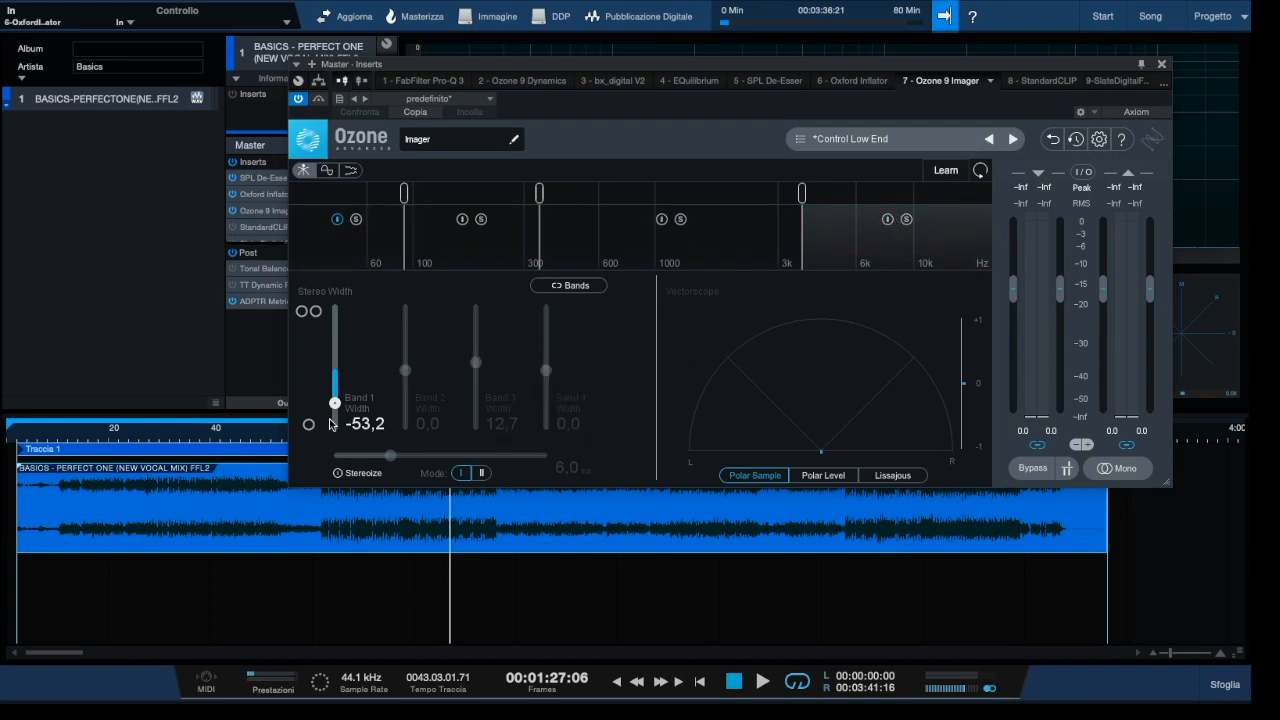
left_click(357, 220)
left_click_drag(649, 67, 811, 60)
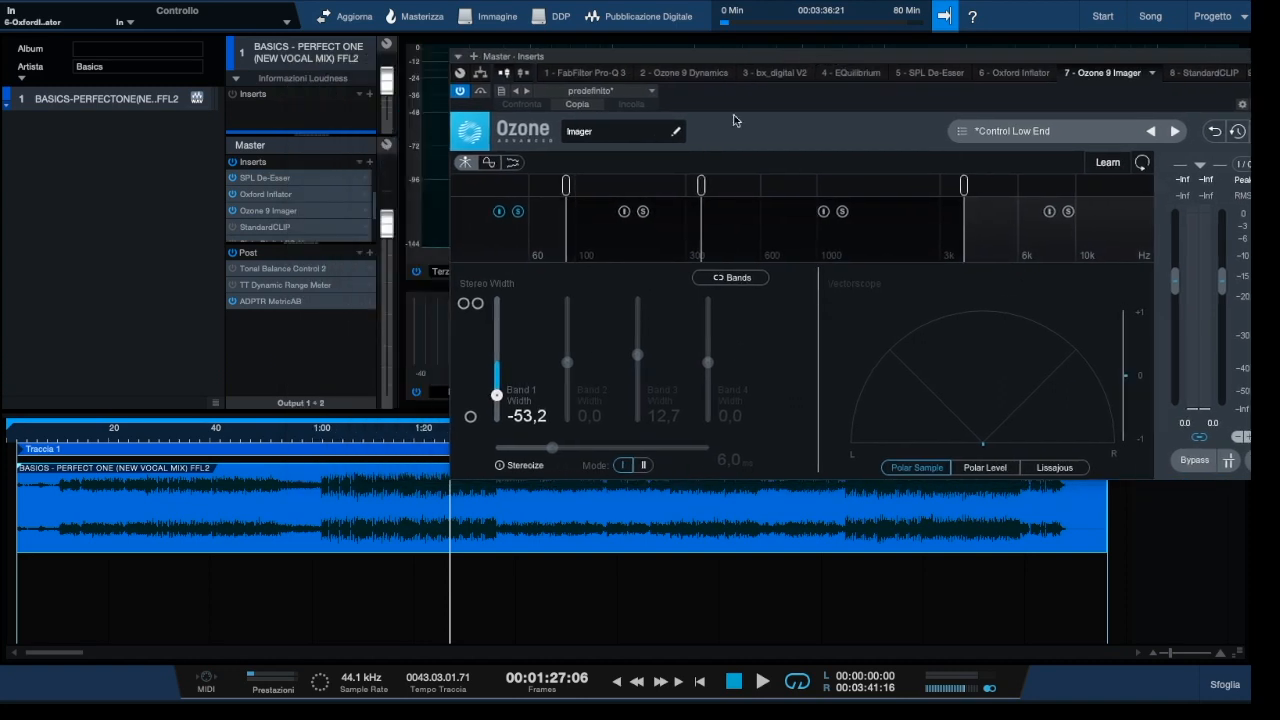
- Play from about 1:00 to audition the imager's soloed low band, release the solo to hear the full mix, and stop playback
left_click(321, 436)
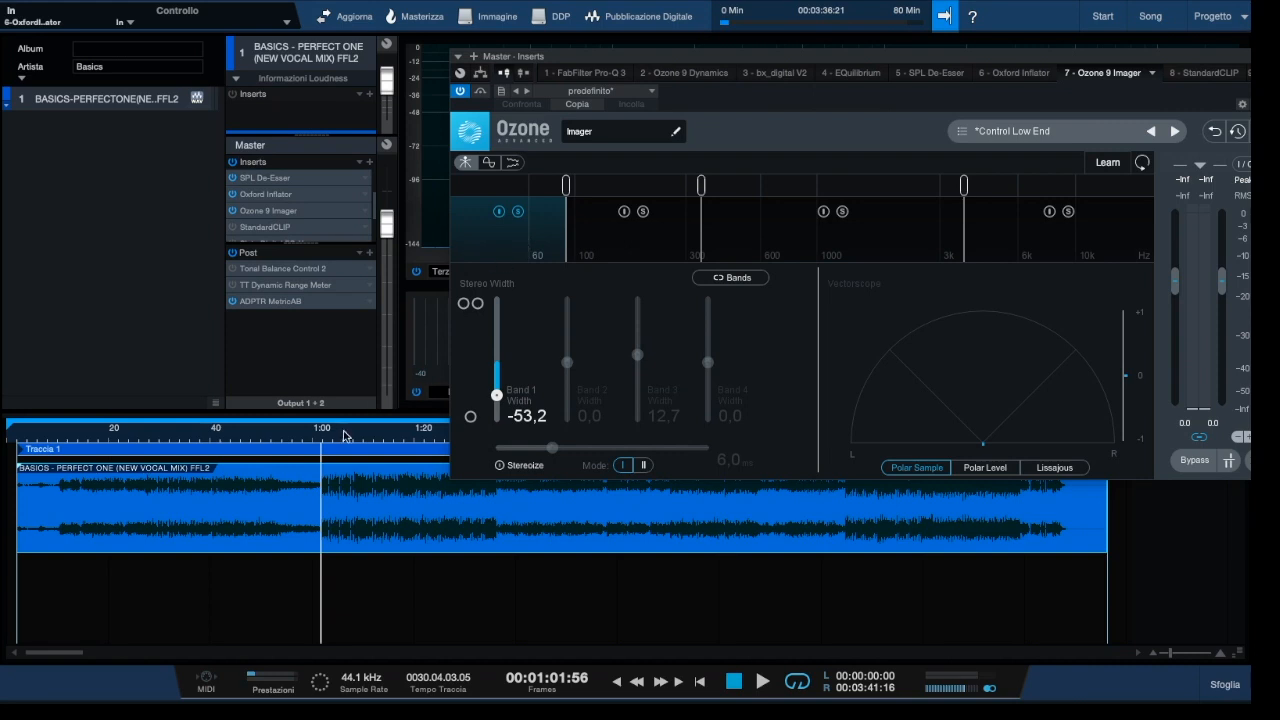
left_click_drag(316, 441, 311, 443)
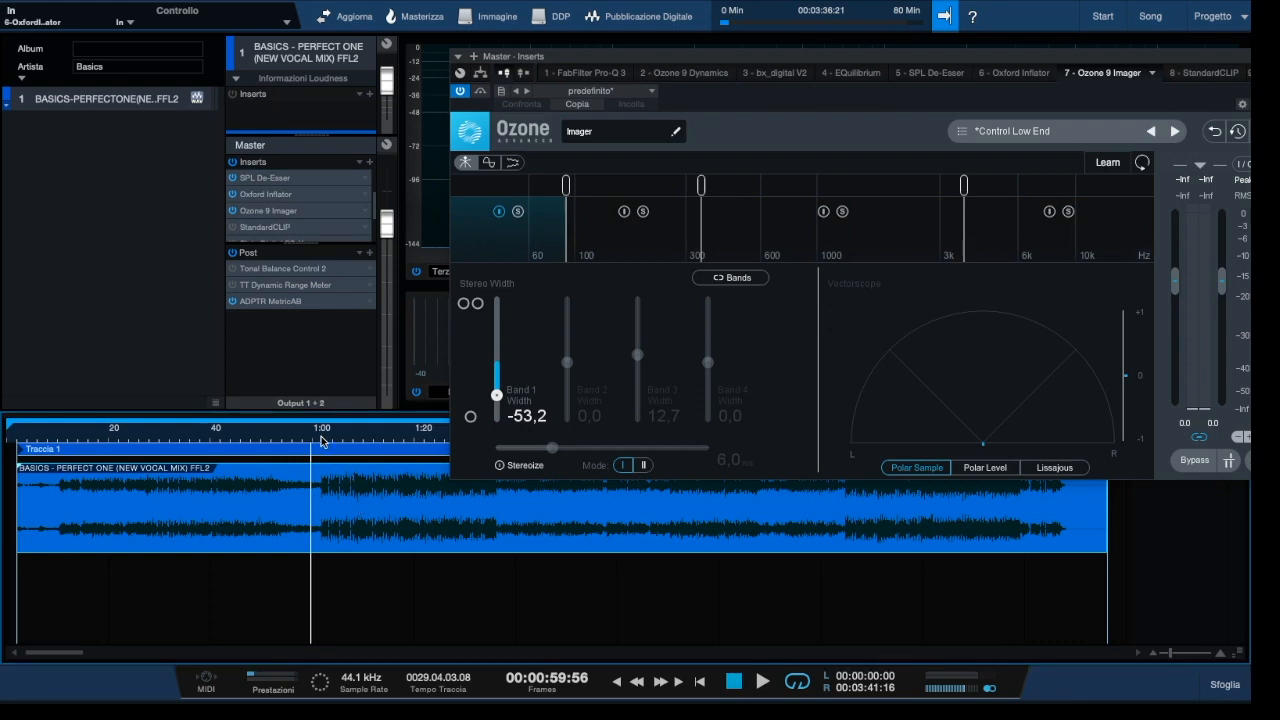
key("space")
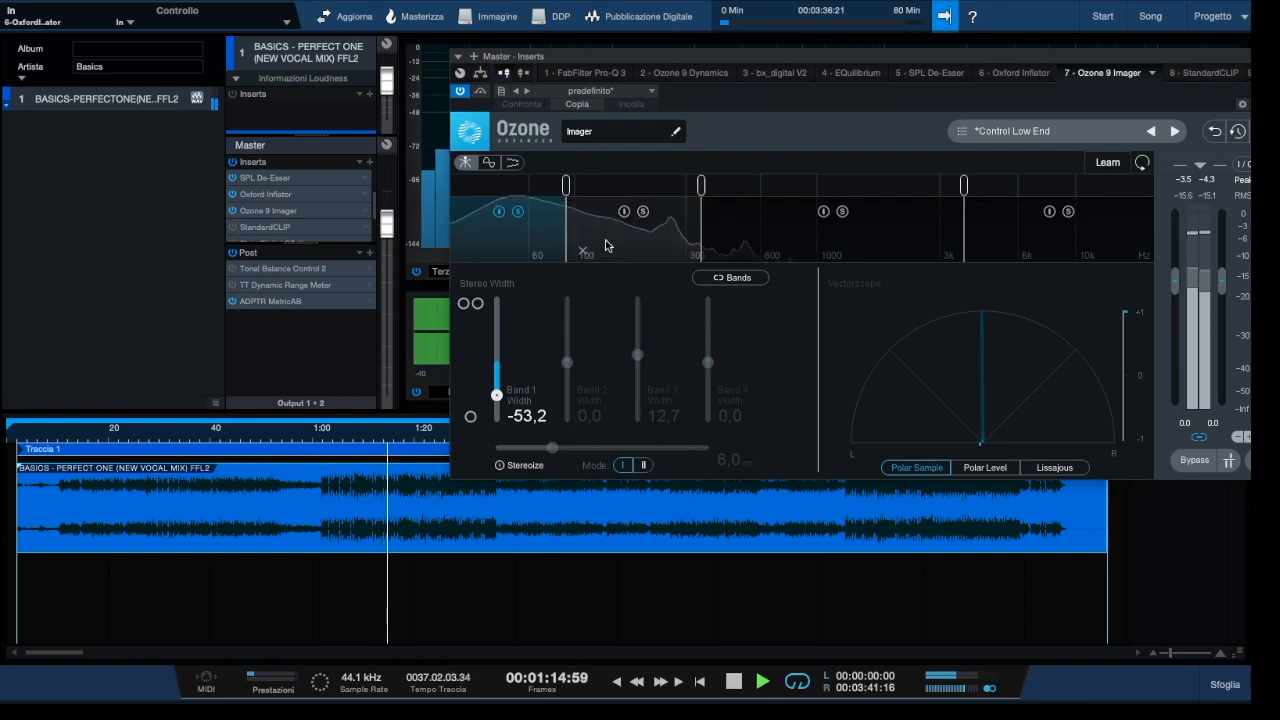
left_click(518, 212)
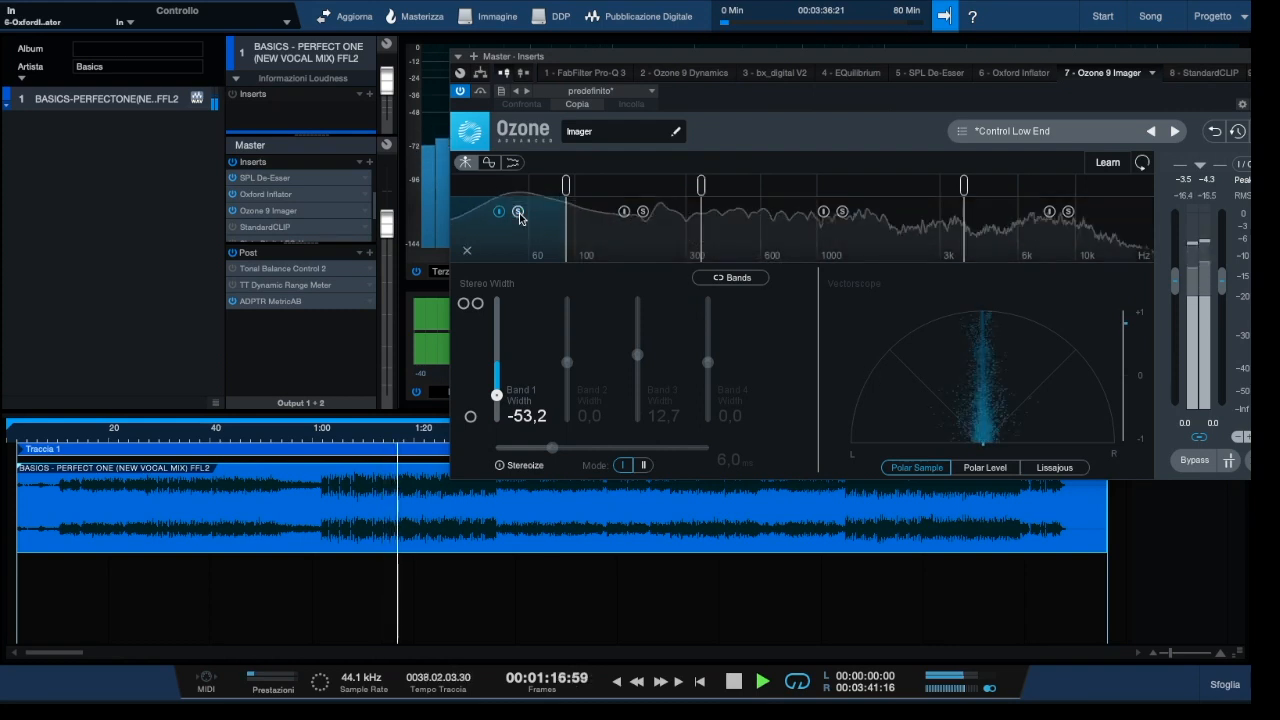
key("space")
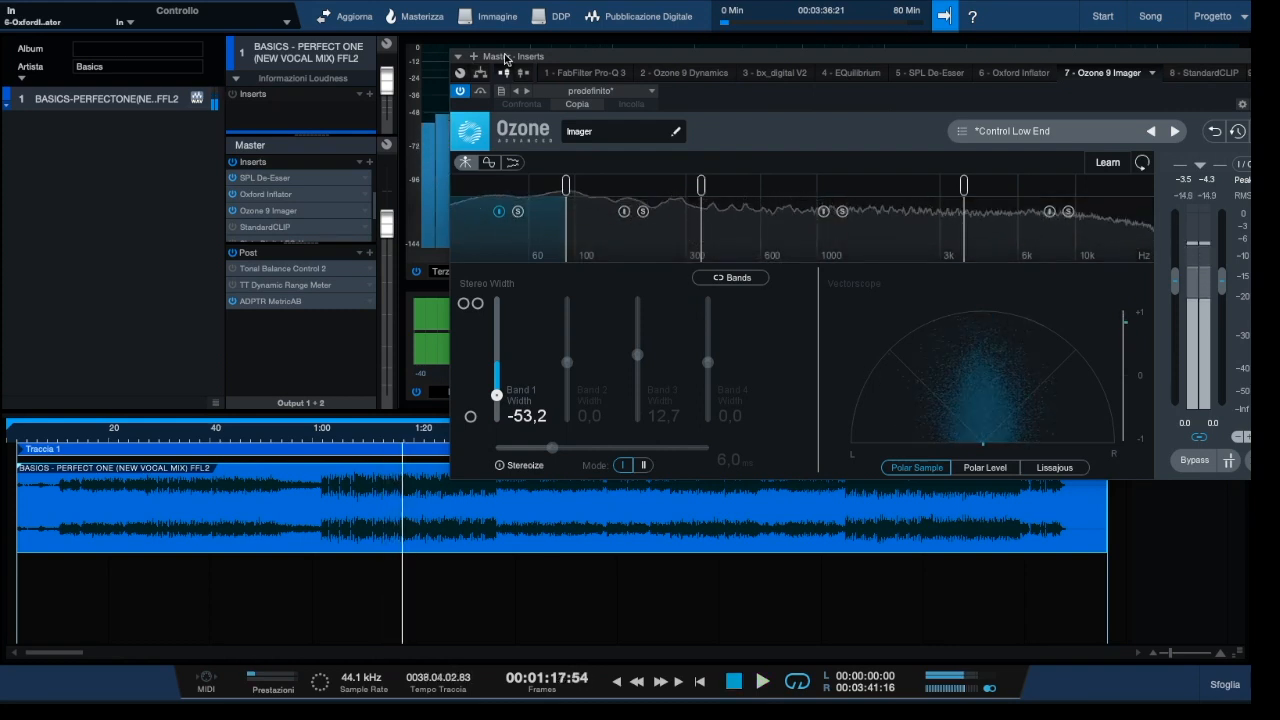
- Close Ozone 9 Imager, and enable and open the StandardCLIP insert on the master
left_click_drag(505, 57, 308, 50)
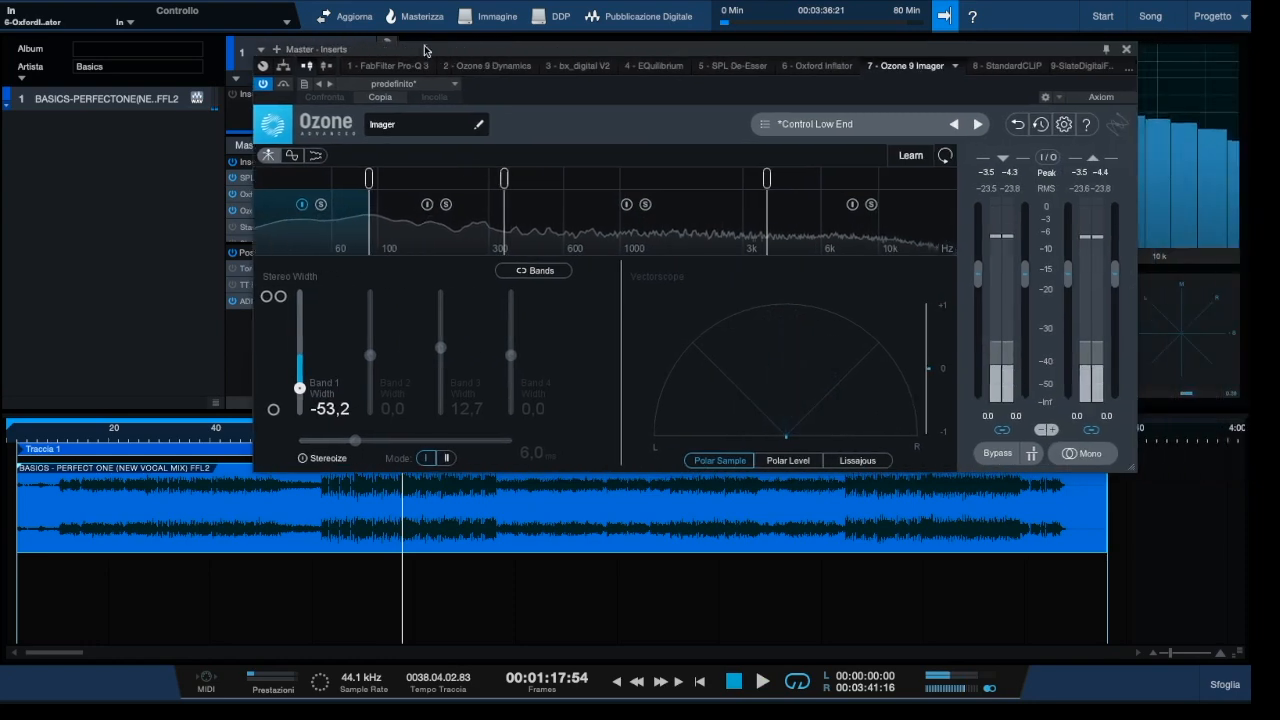
left_click(1127, 49)
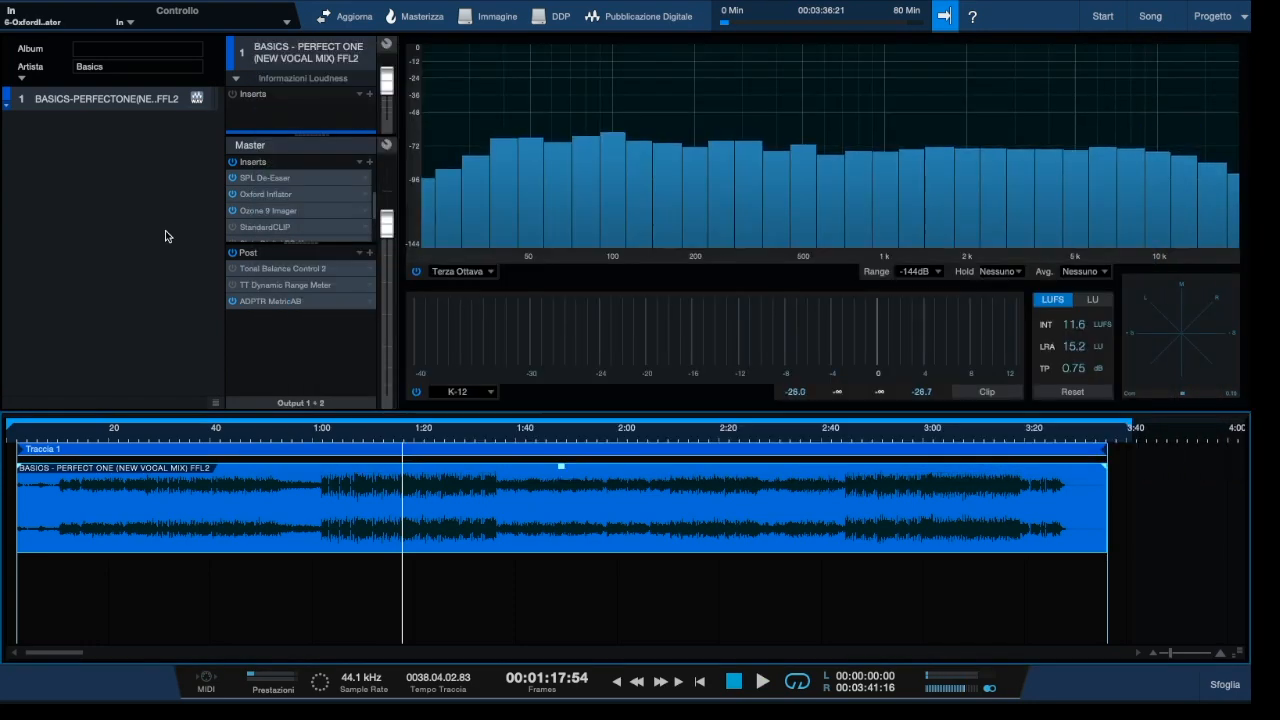
double_click(278, 228)
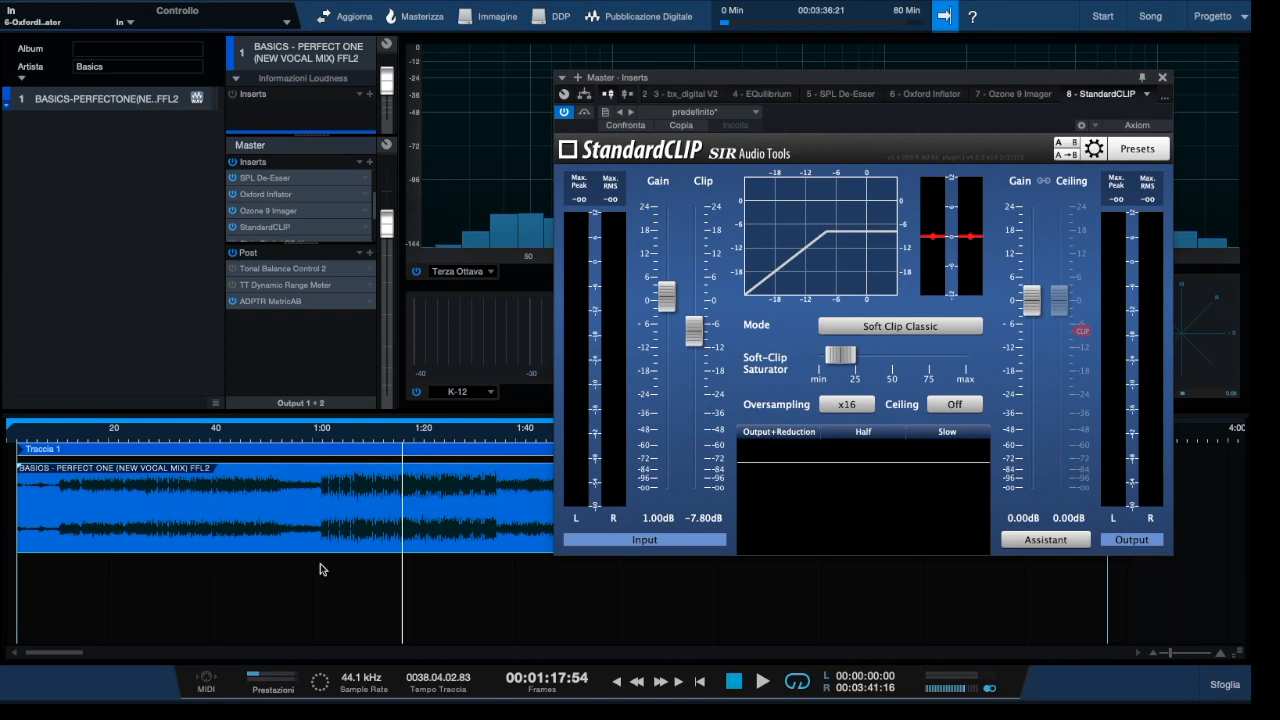
- Play from about 1:00 and compare the sound with StandardCLIP bypassed and active, leaving it active and stopping playback
left_click(312, 442)
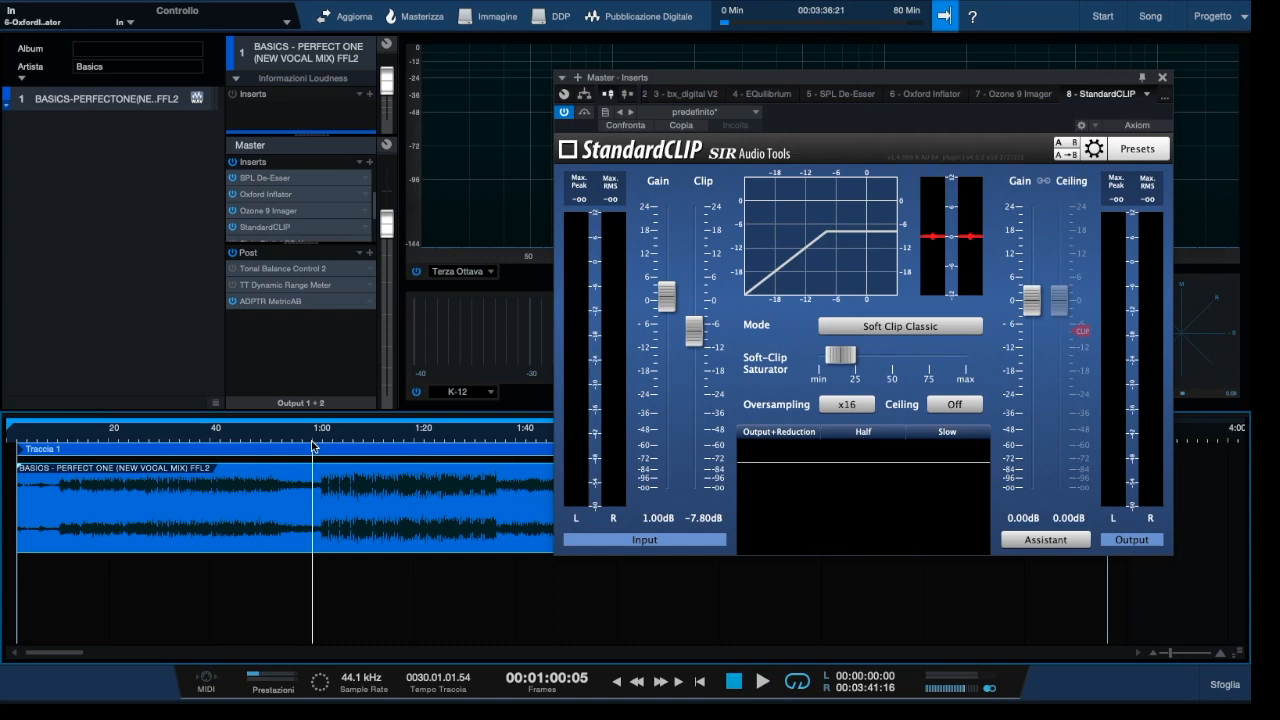
key("space")
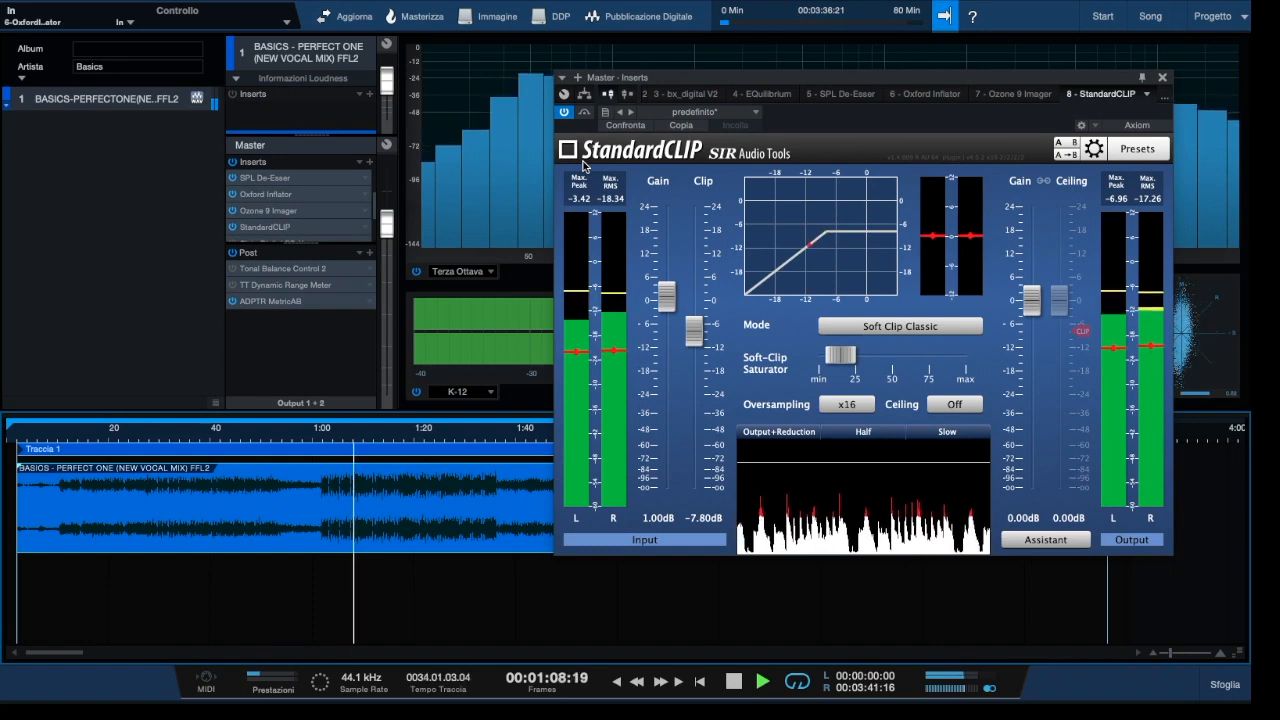
left_click(582, 113)
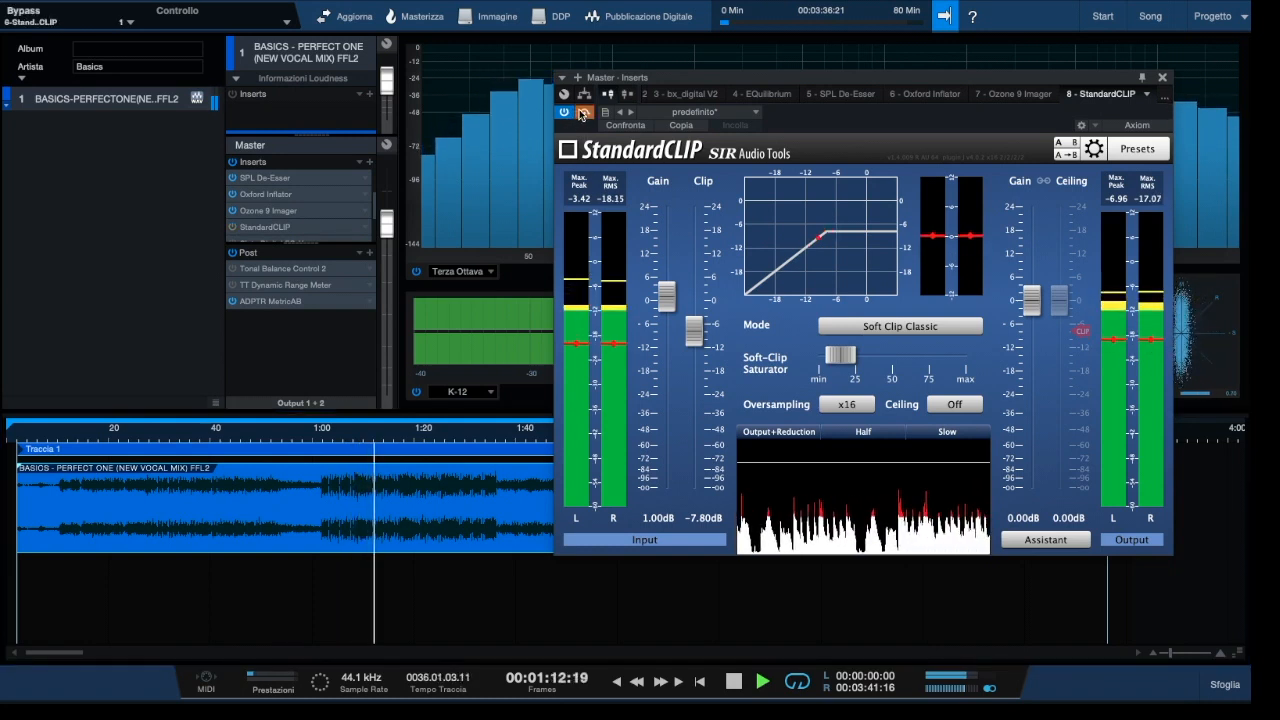
left_click(582, 113)
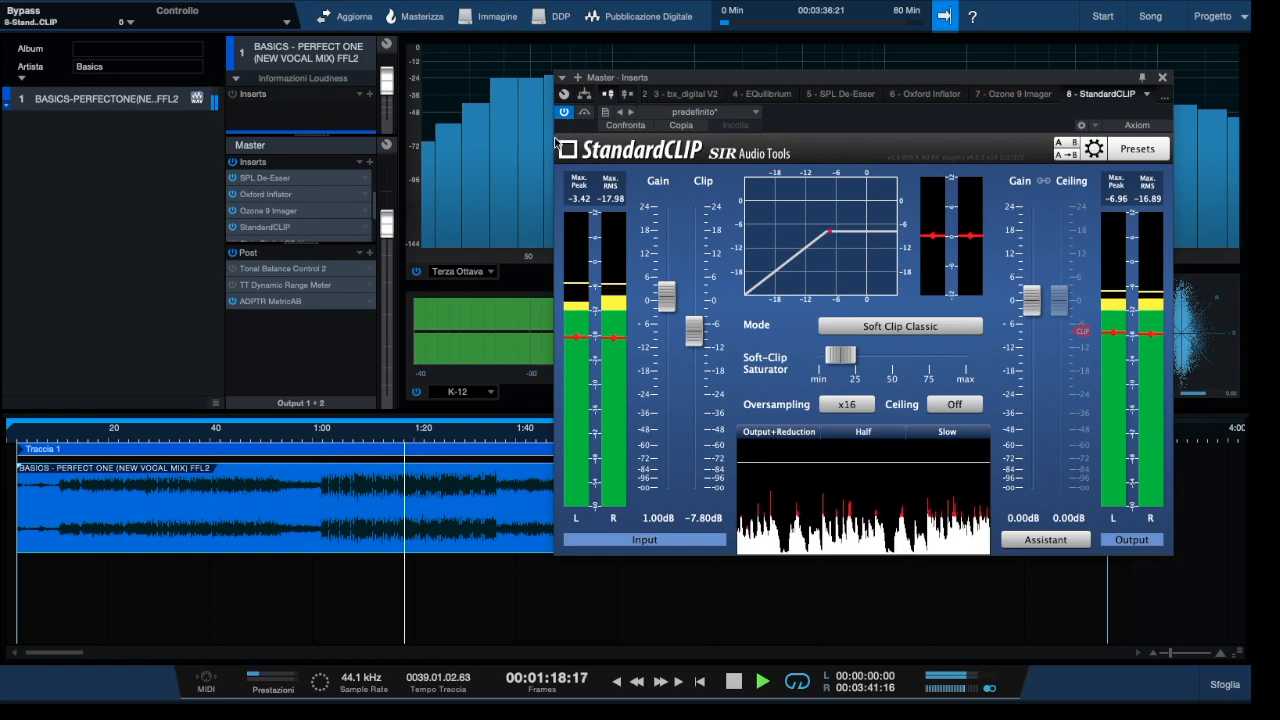
key("space")
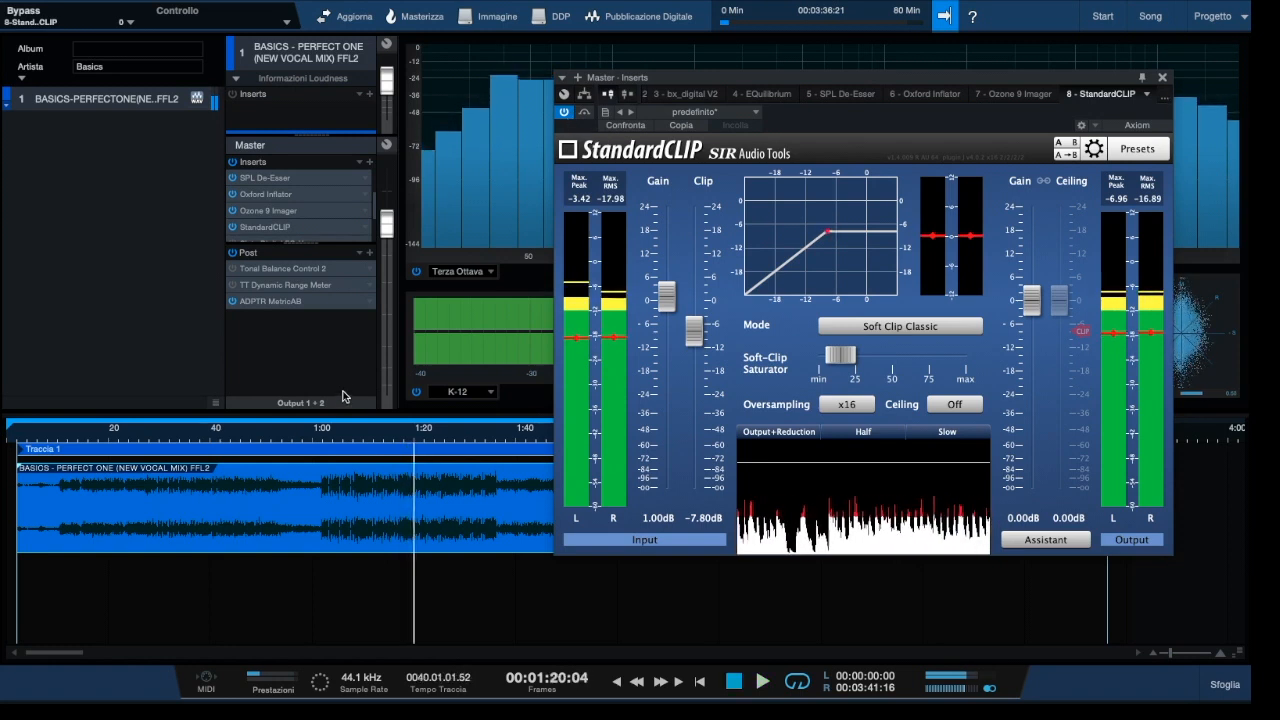
- Enable and open the Slate Digital FG-X insert on the master, and reposition its window so the whole plug-in fits on screen
scroll(368, 210, "down", 2)
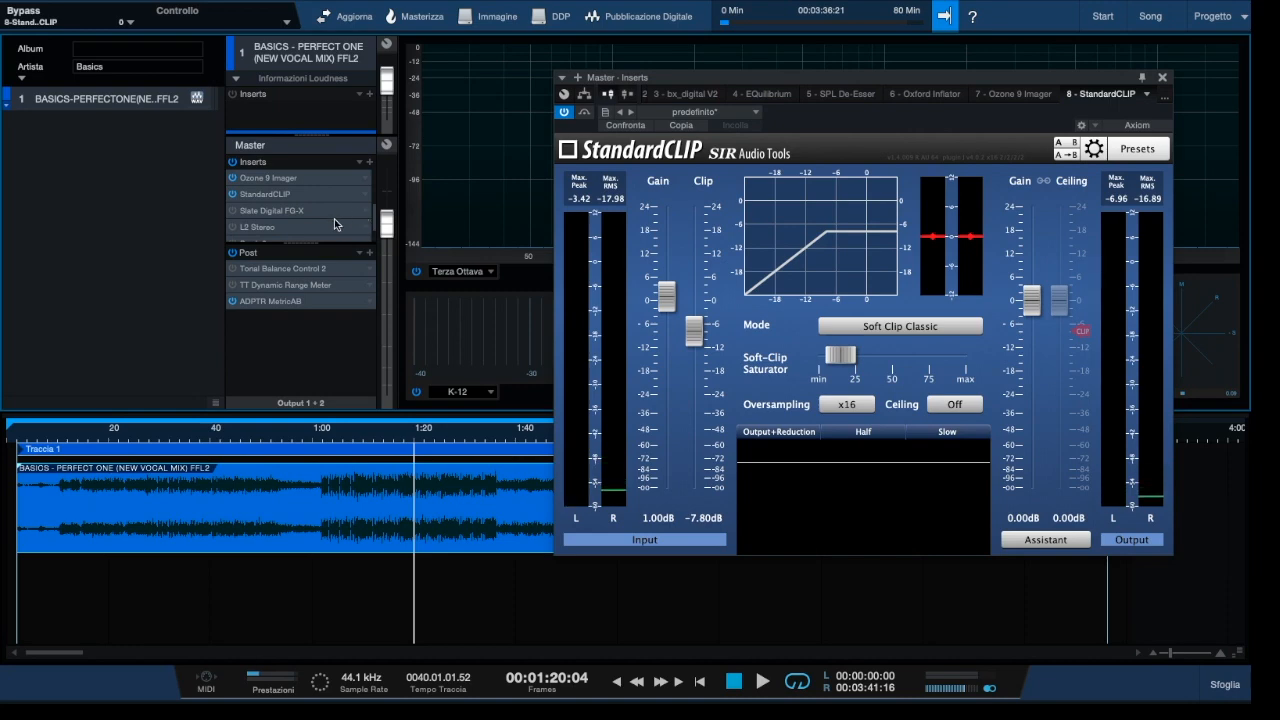
left_click(256, 210)
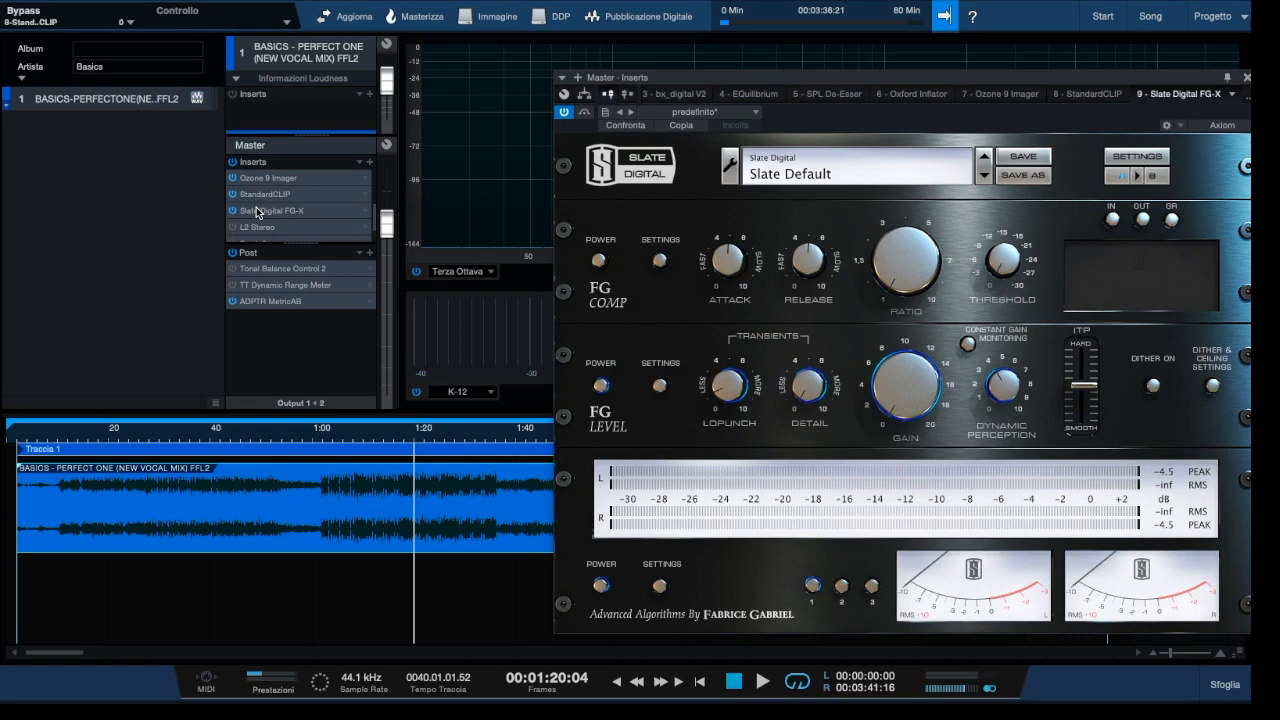
left_click_drag(781, 80, 723, 45)
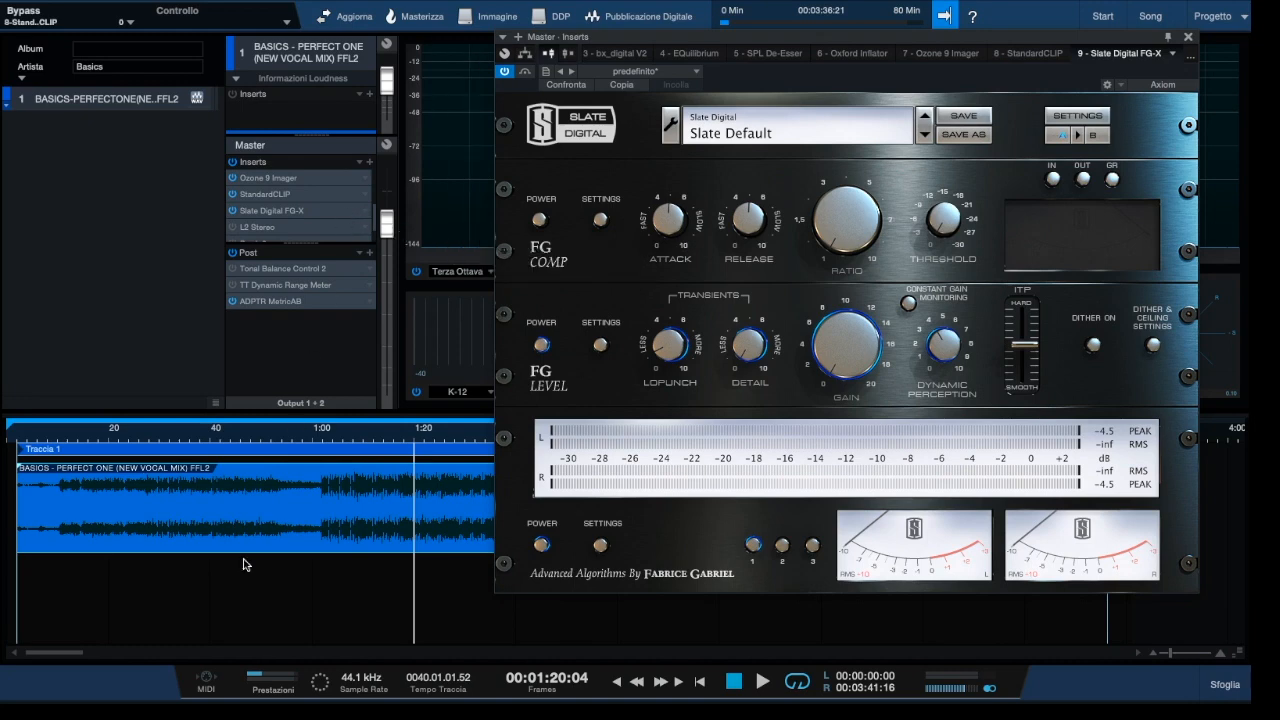
- Play from about 1:00 and repeatedly switch the FG Level section off and on to compare, leaving it on and stopping playback
left_click(306, 441)
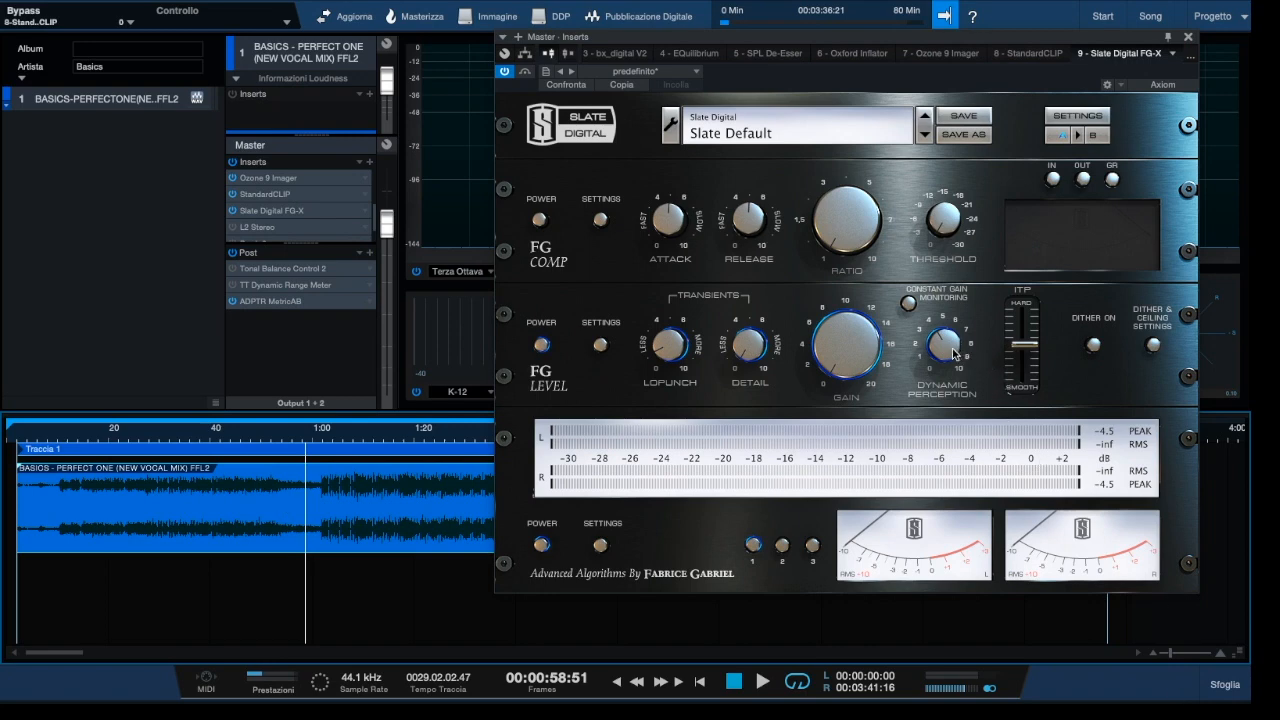
left_click(314, 440)
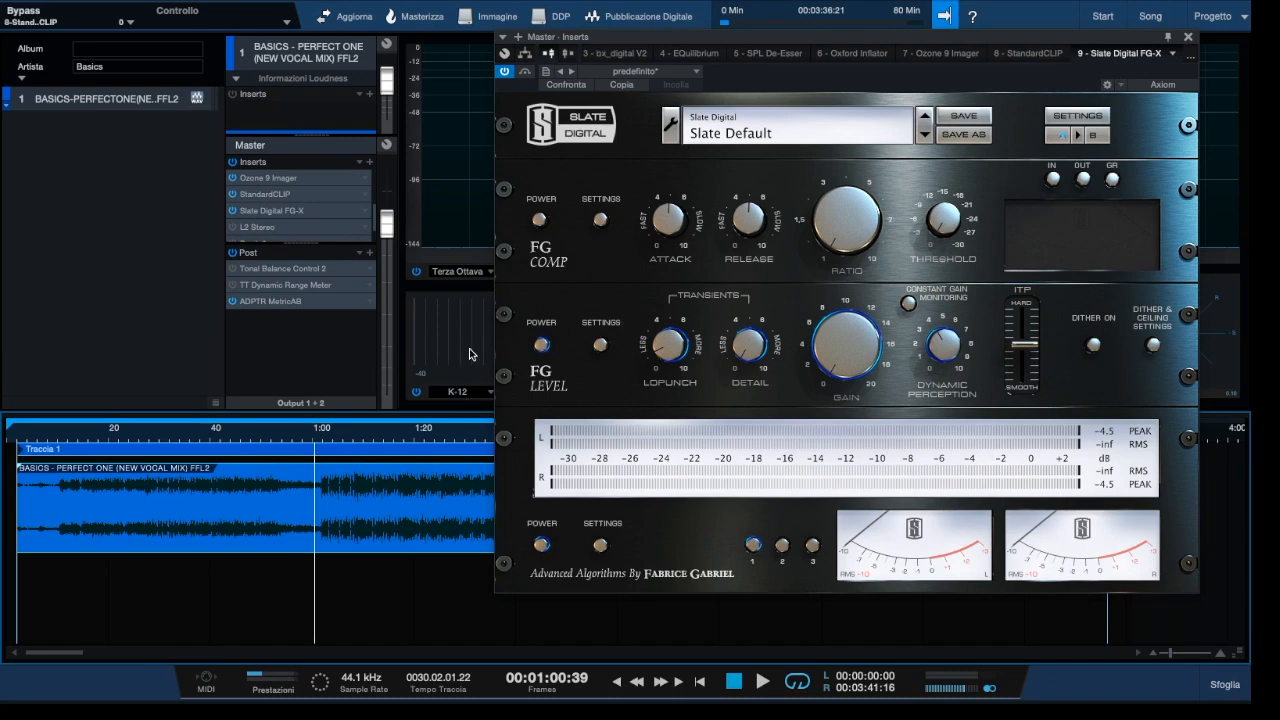
left_click(541, 345)
left_click(541, 345)
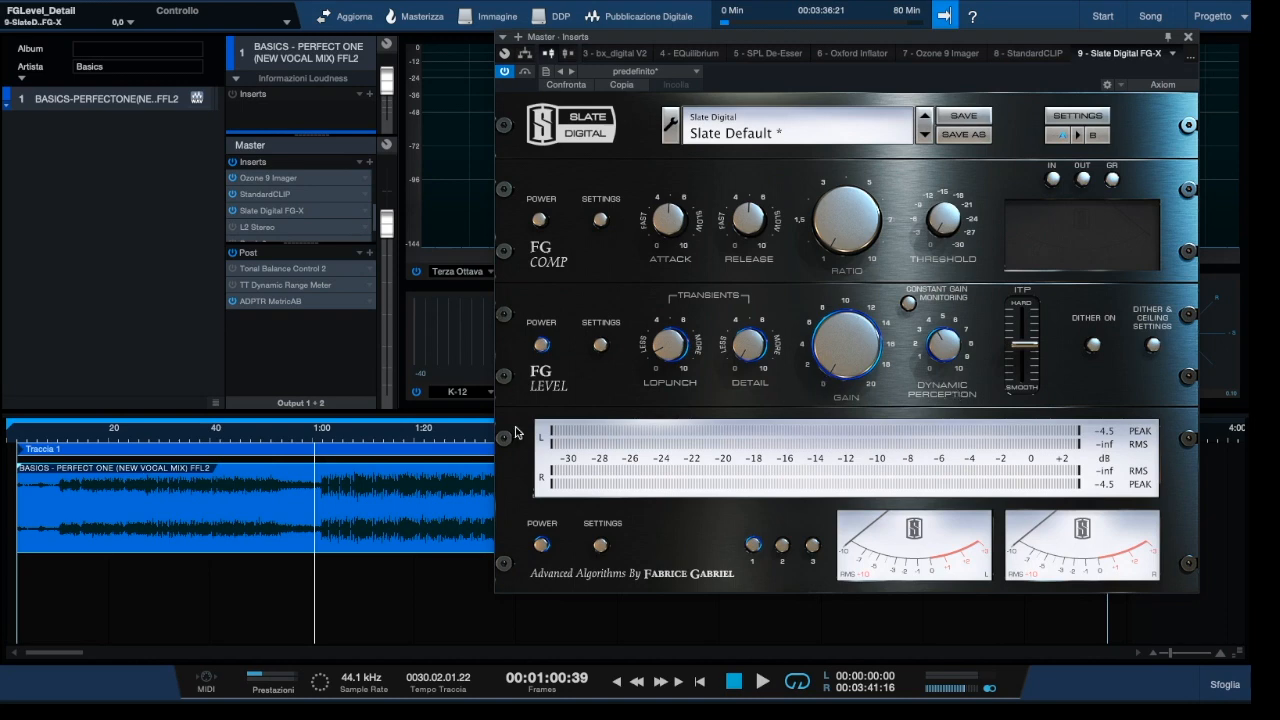
key("space")
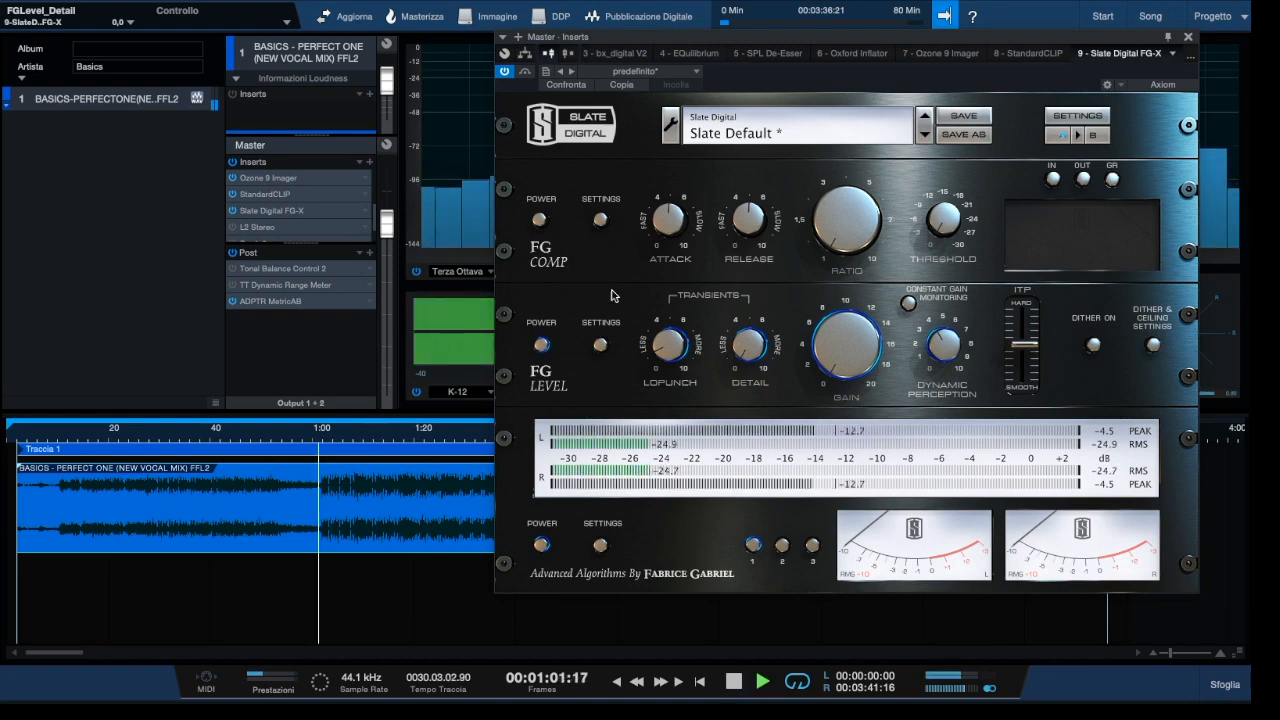
left_click(541, 345)
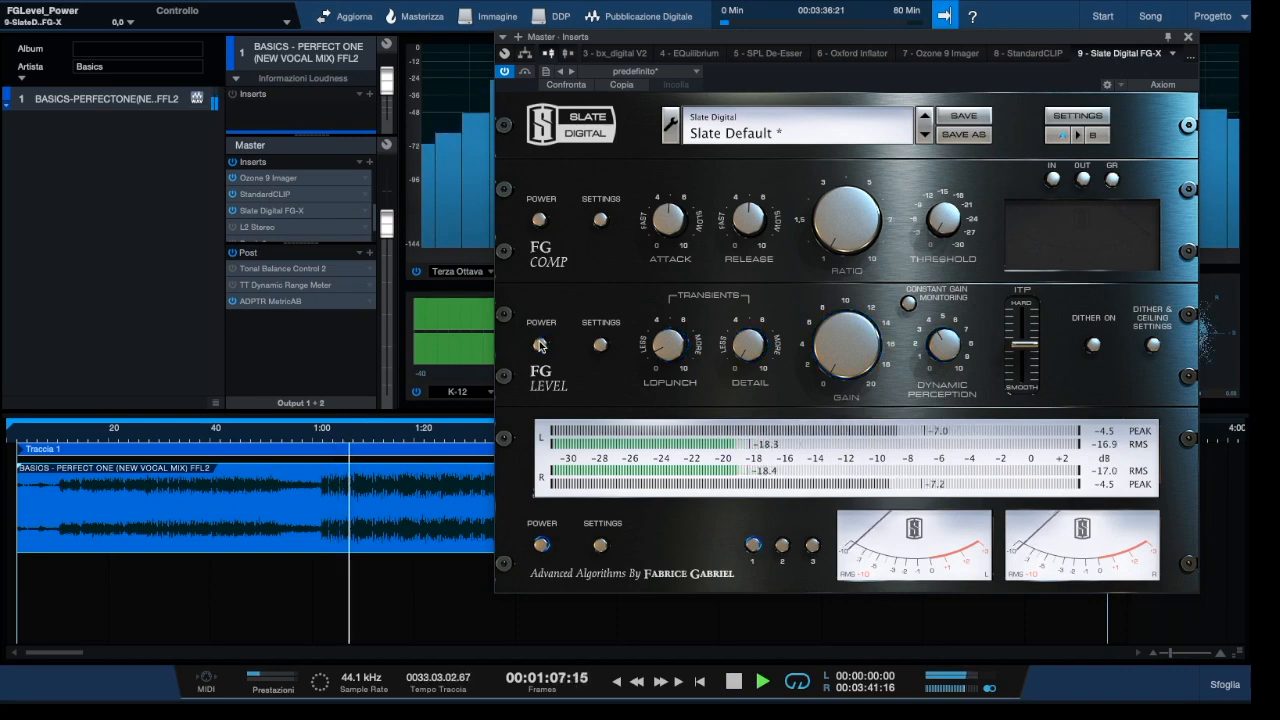
left_click(540, 345)
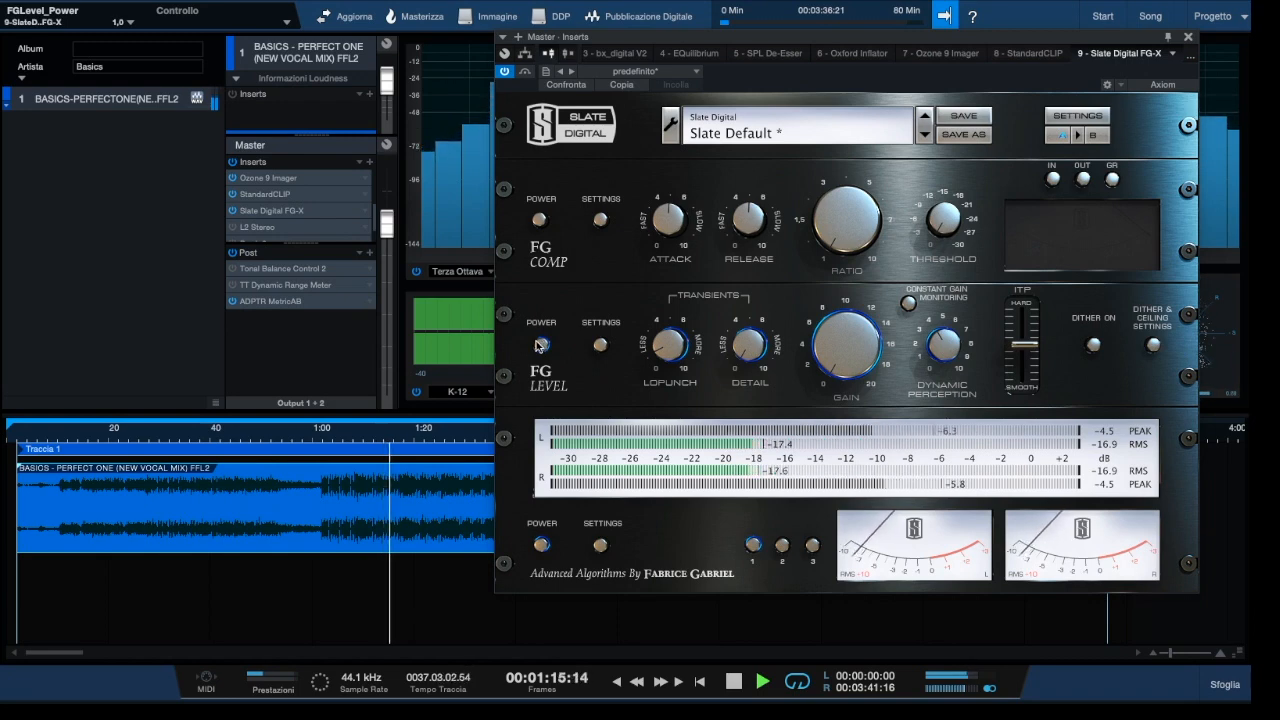
left_click(540, 345)
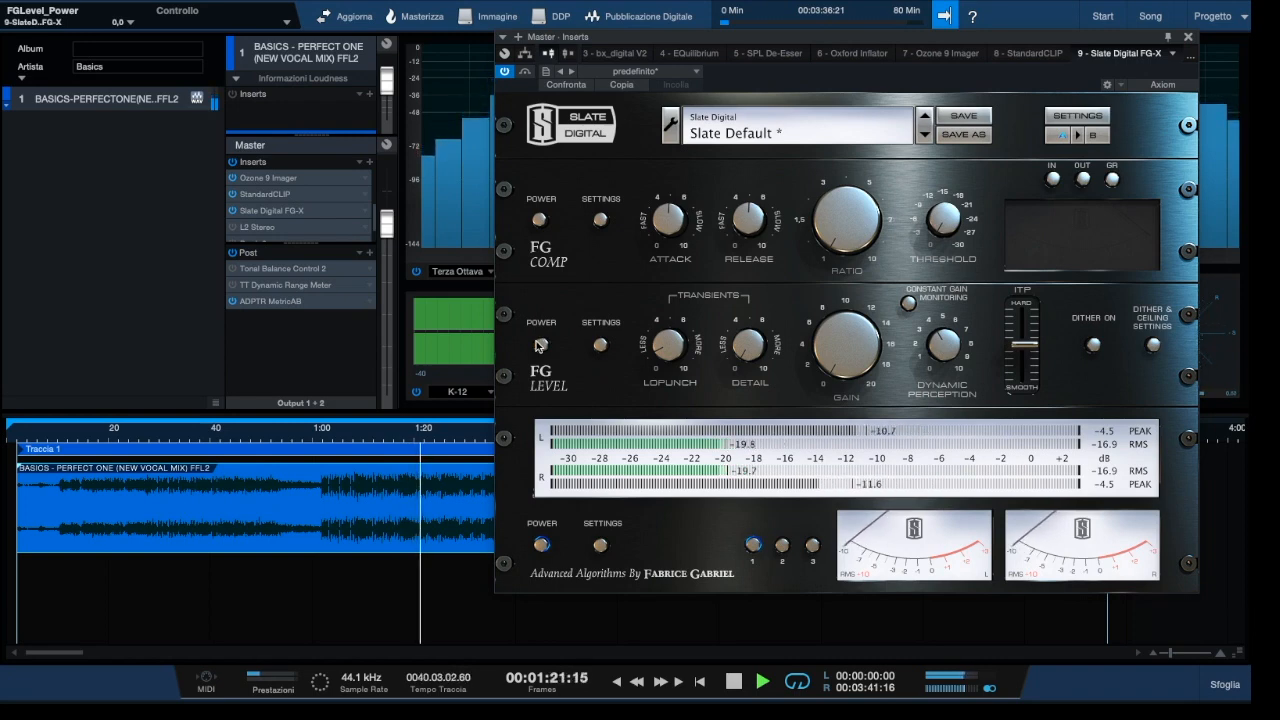
left_click(540, 345)
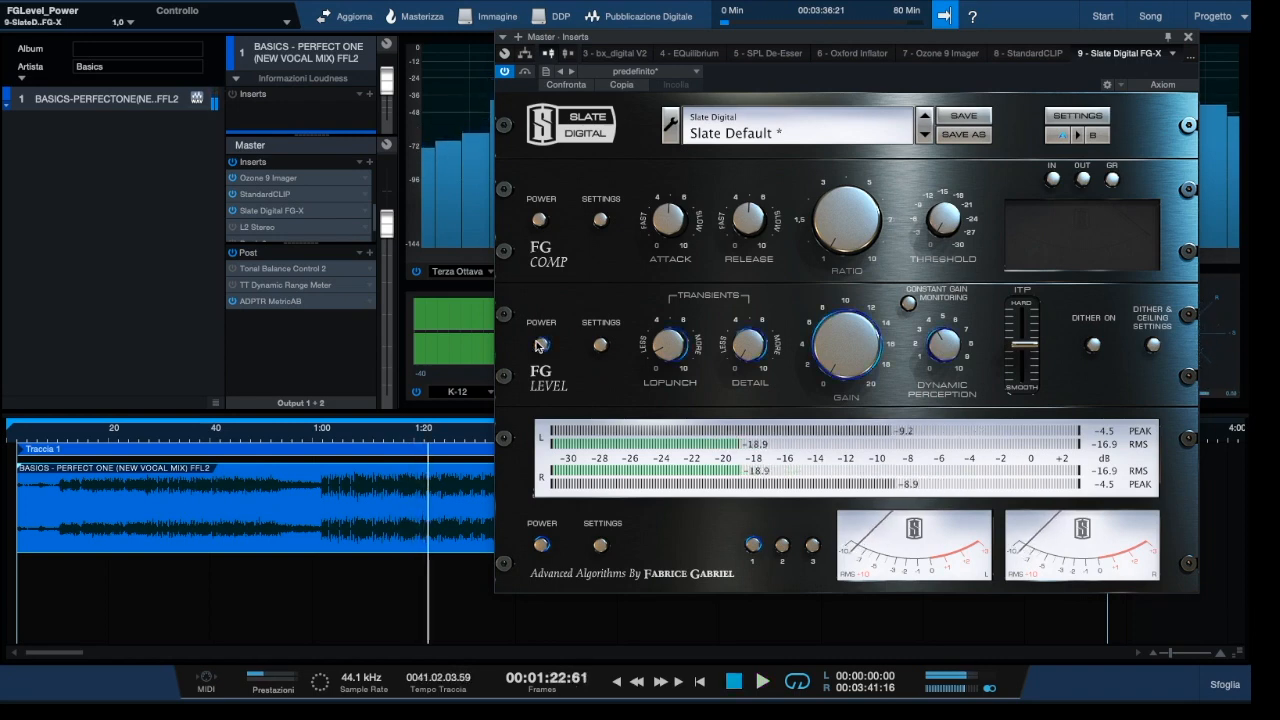
key("space")
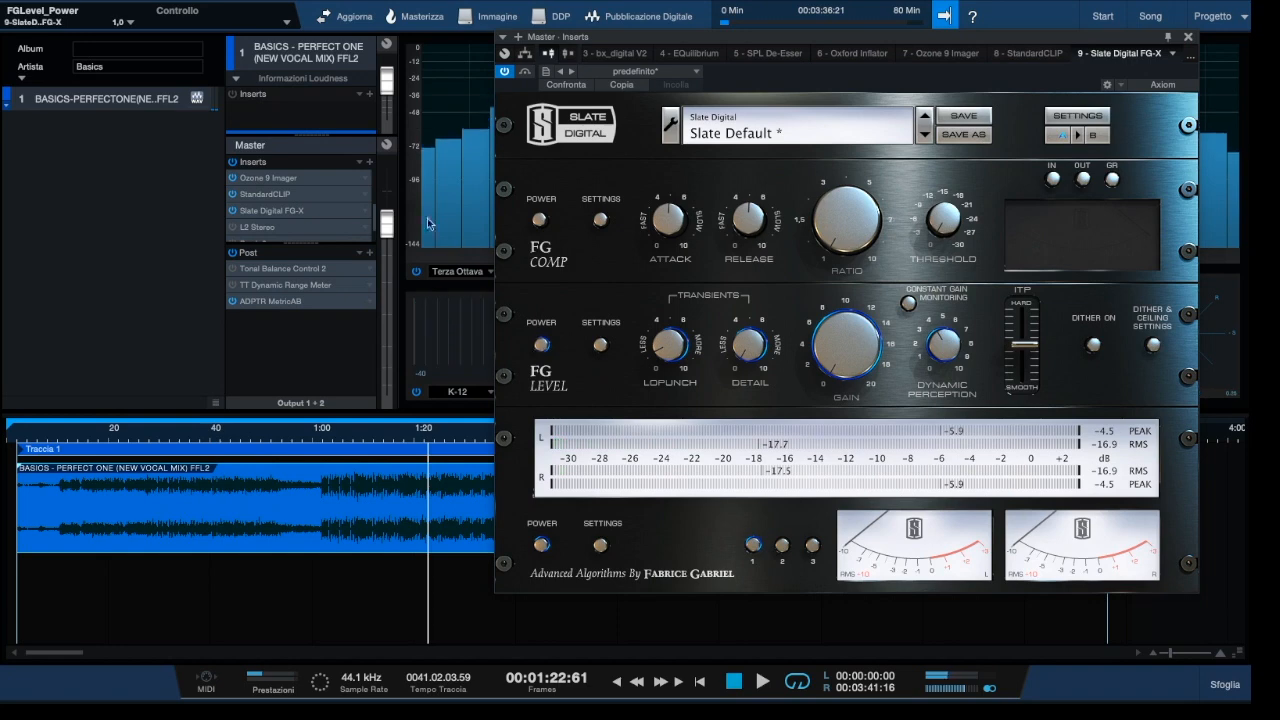
- Enable and open the L2 Stereo insert on the master
left_click(261, 229)
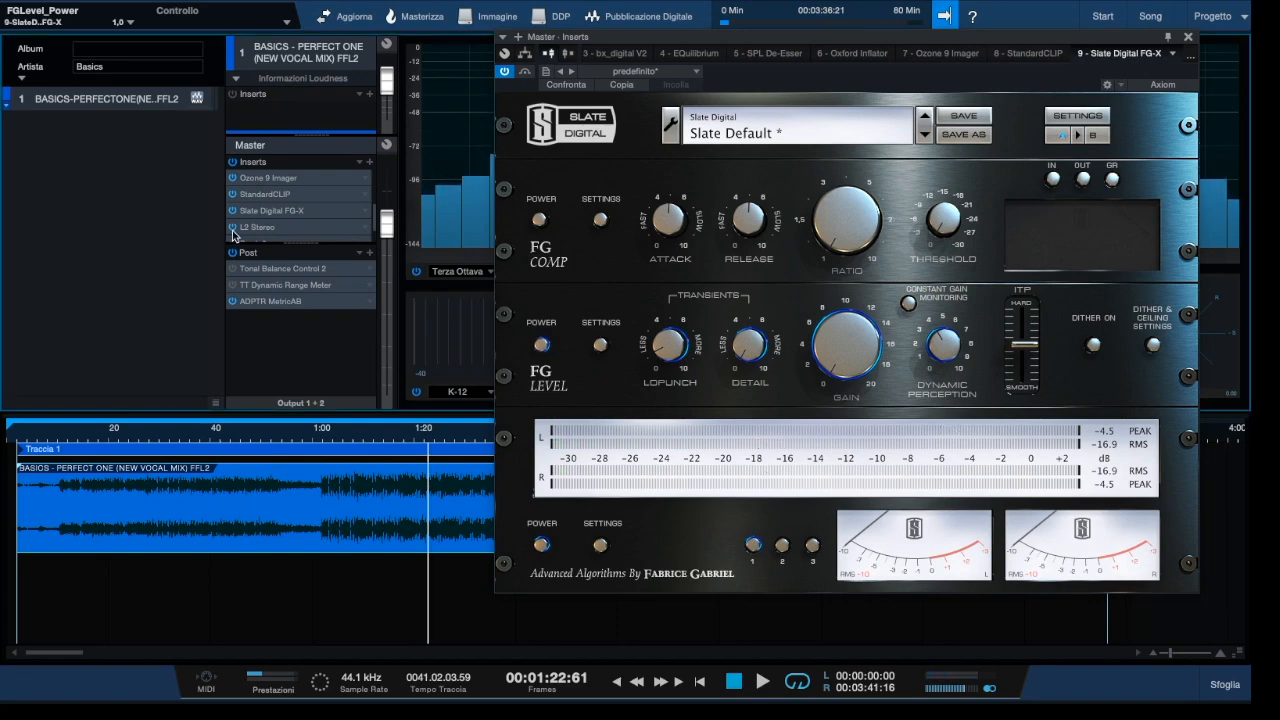
double_click(261, 227)
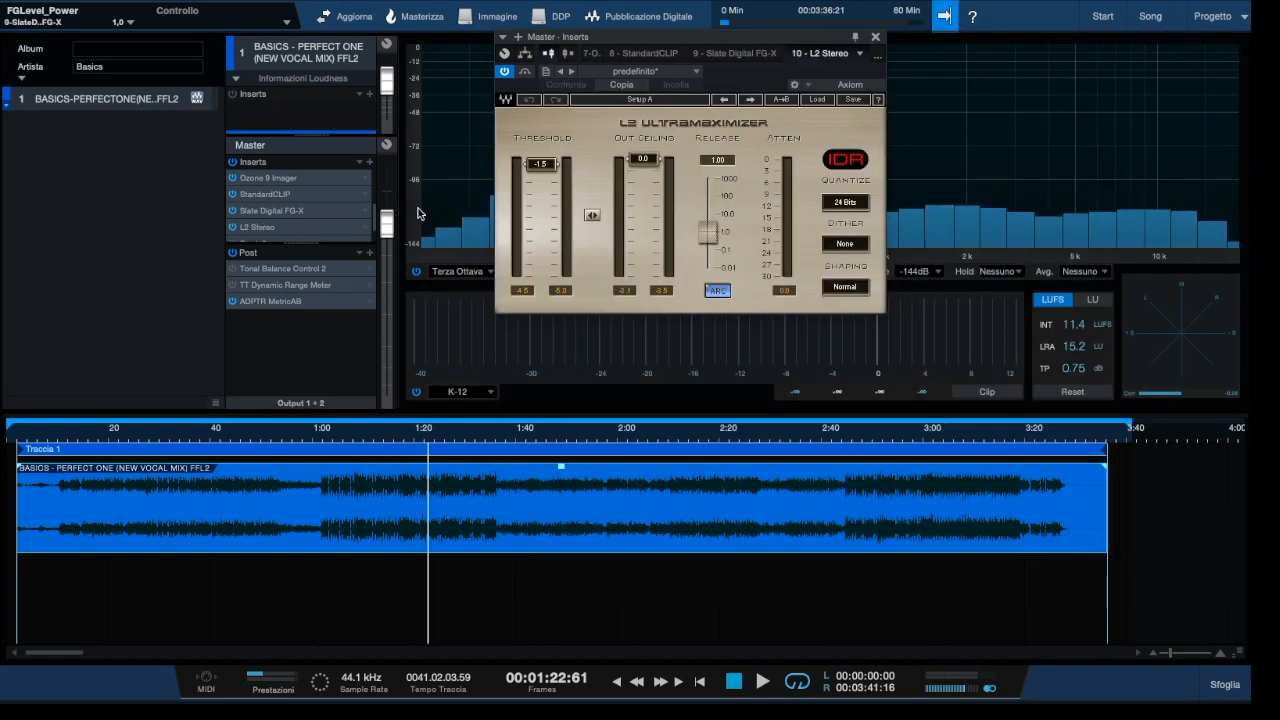
- Play from about 1:00 and compare the sound with the L2 Stereo bypassed and active, leaving it active
left_click(311, 440)
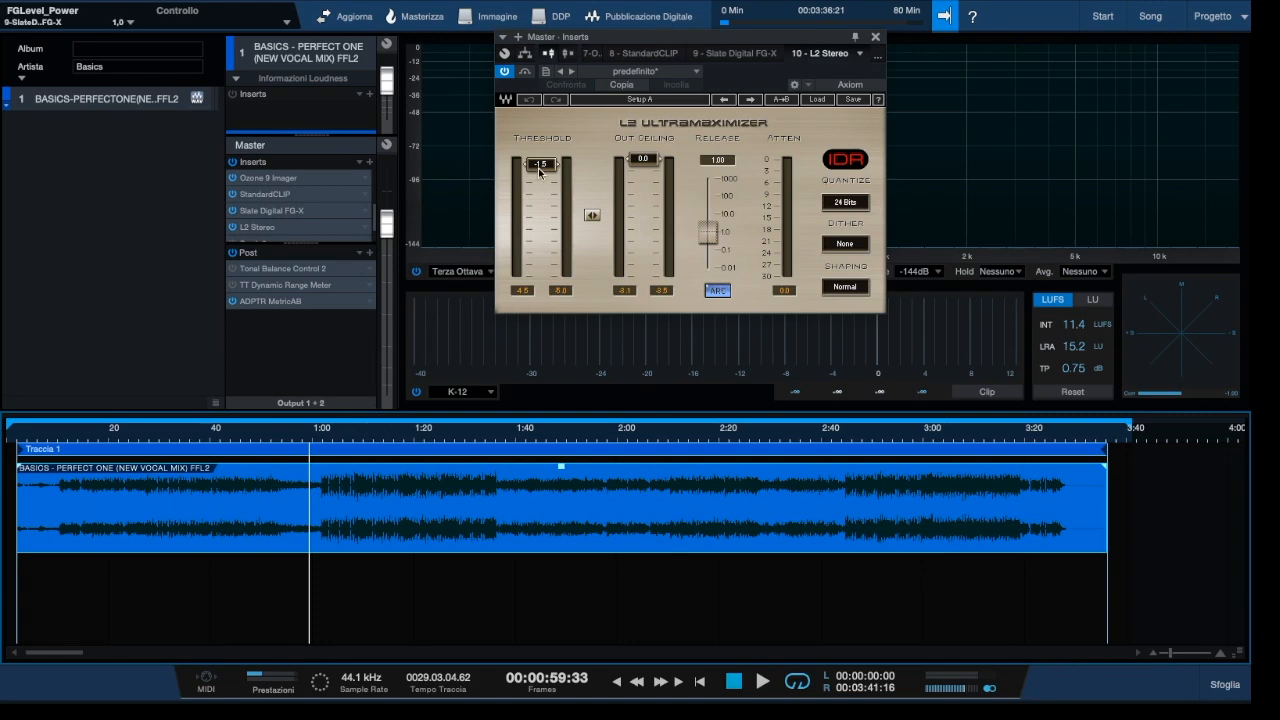
left_click(321, 439)
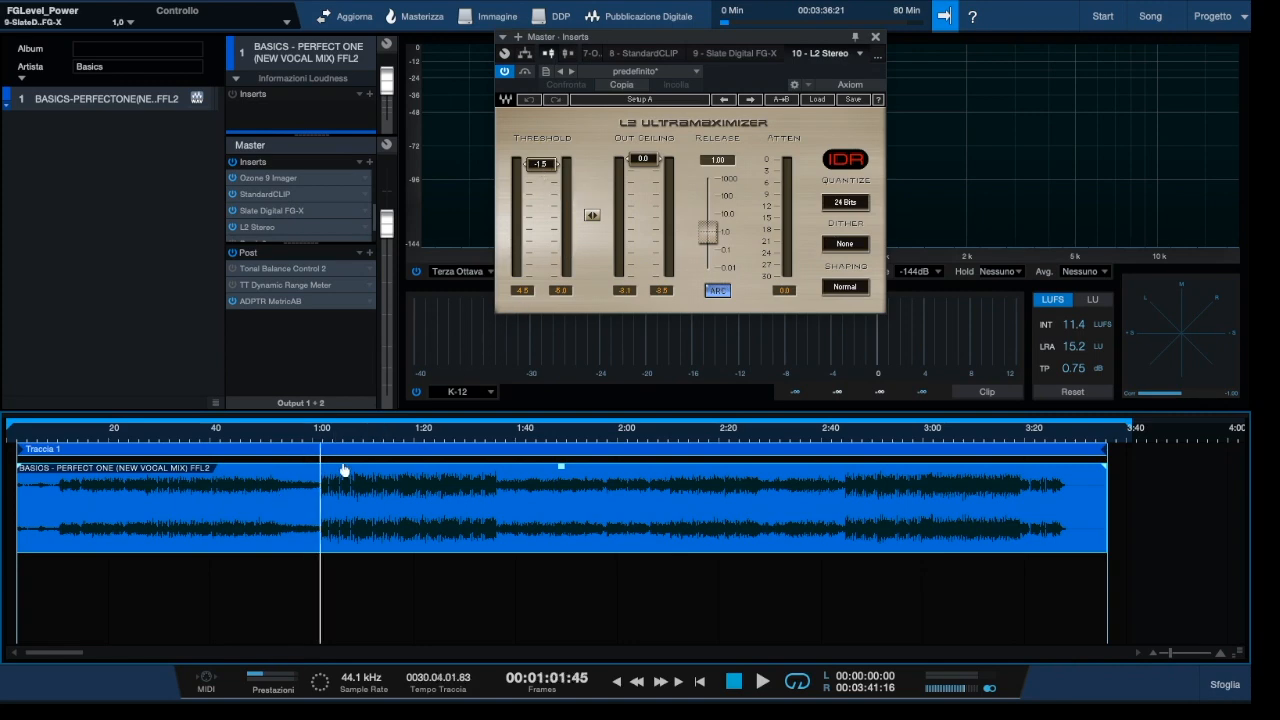
left_click(315, 443)
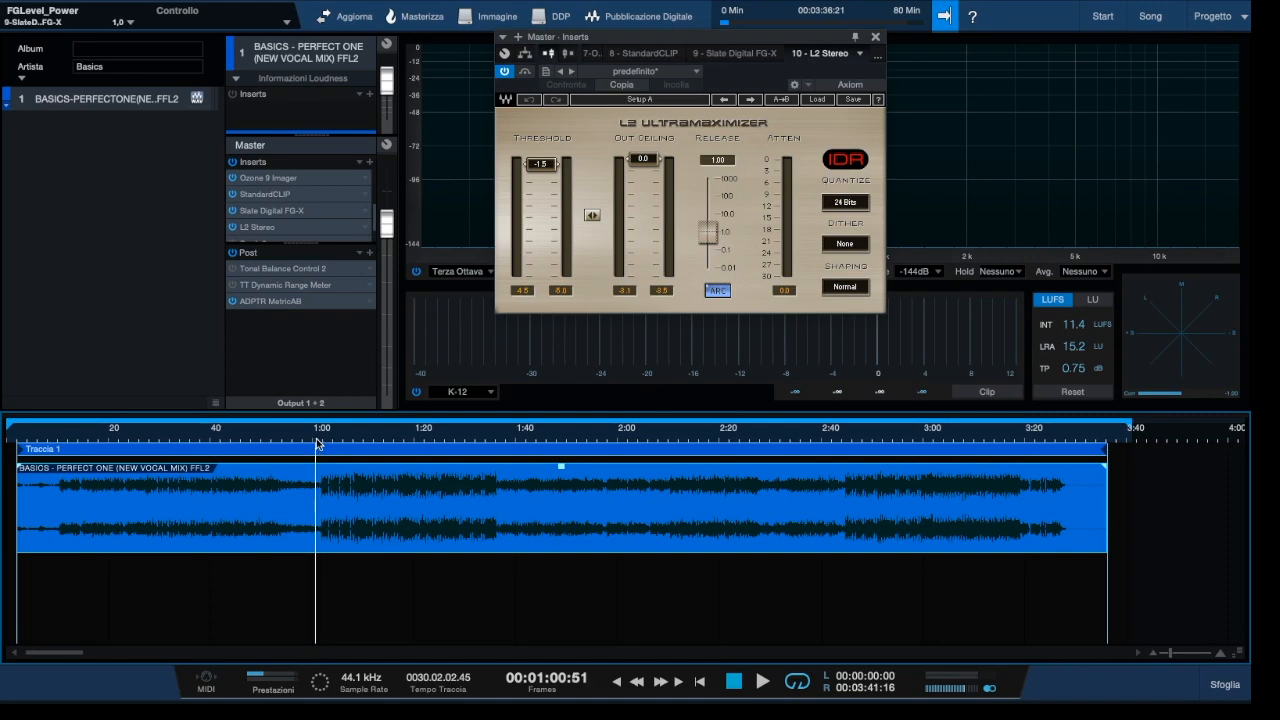
key("space")
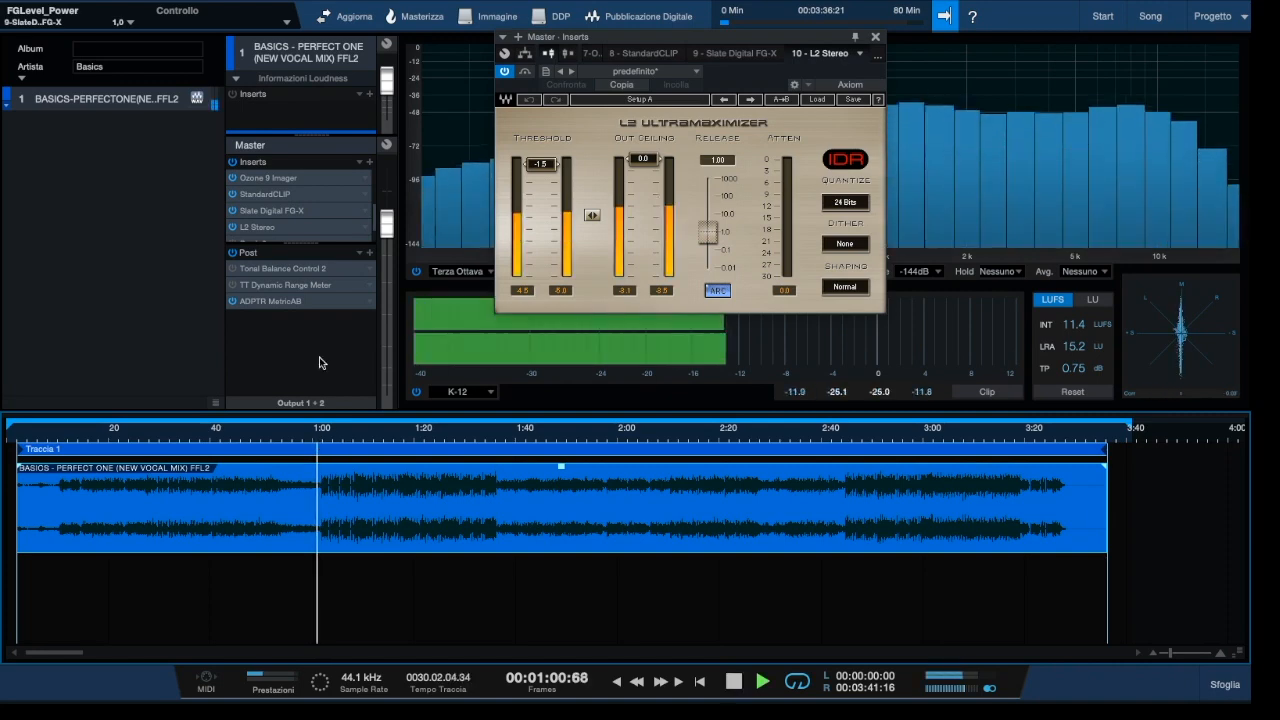
mouse_move(481, 92)
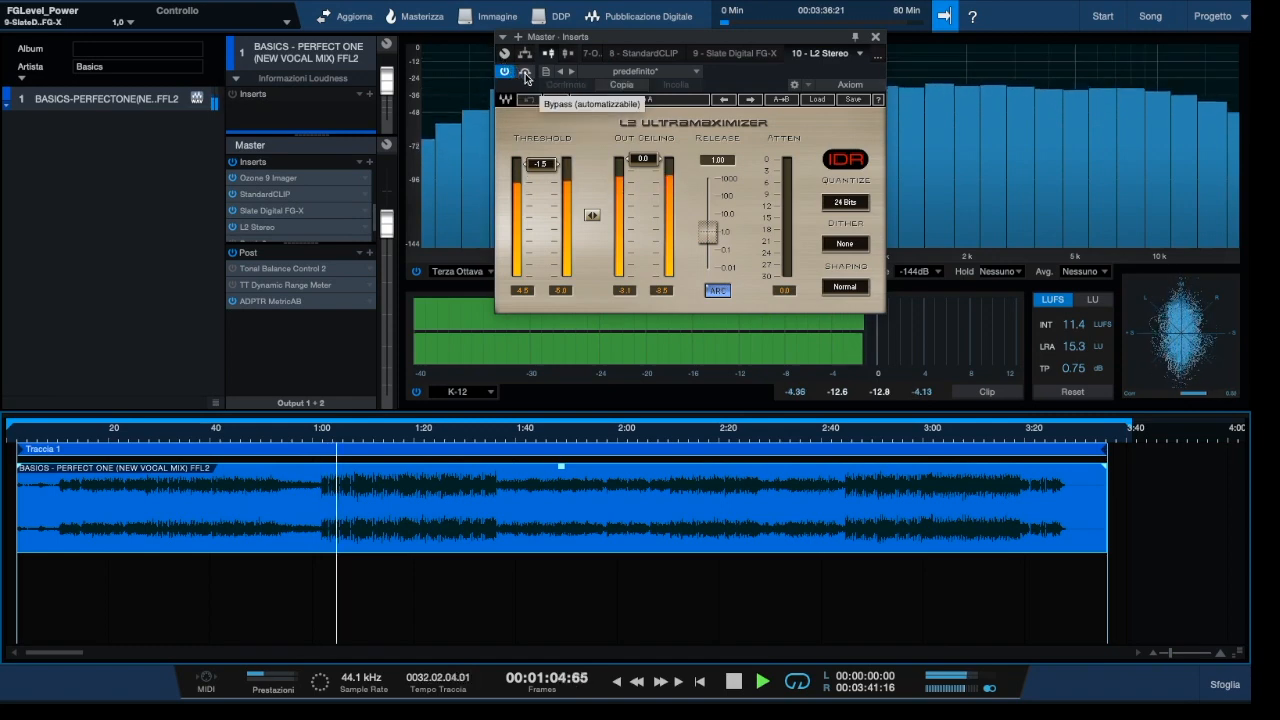
left_click(526, 76)
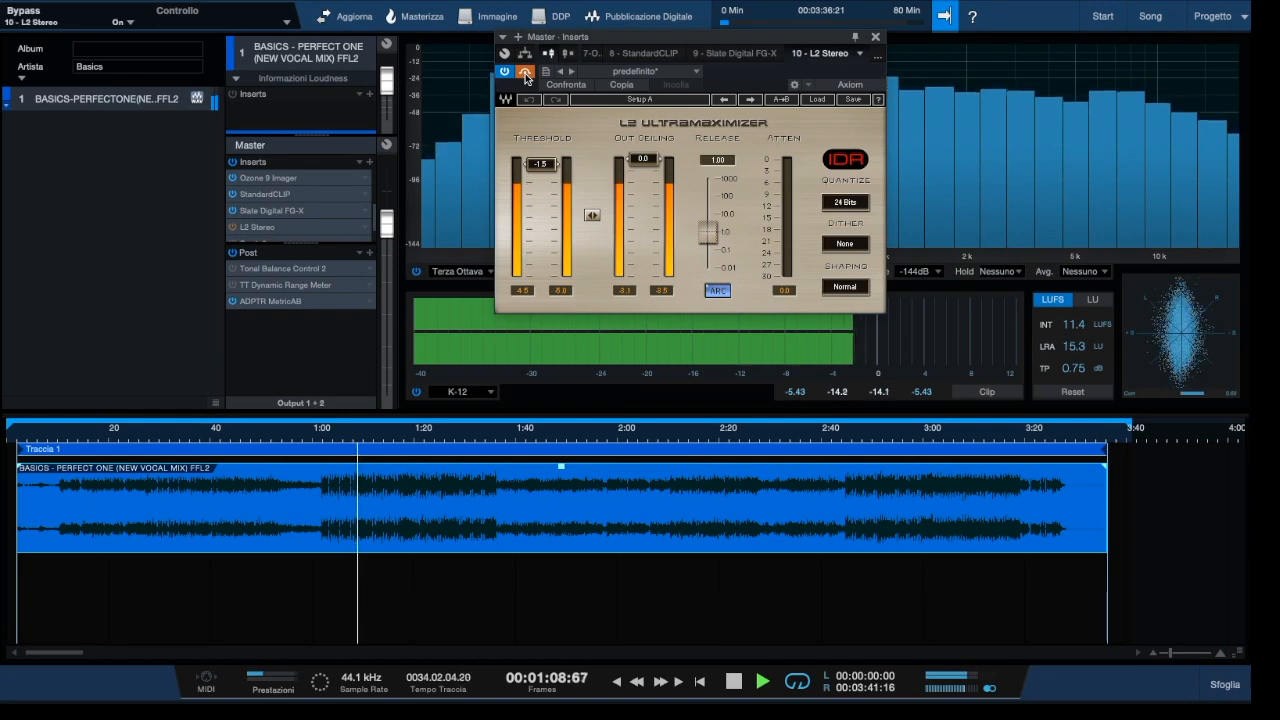
left_click(526, 74)
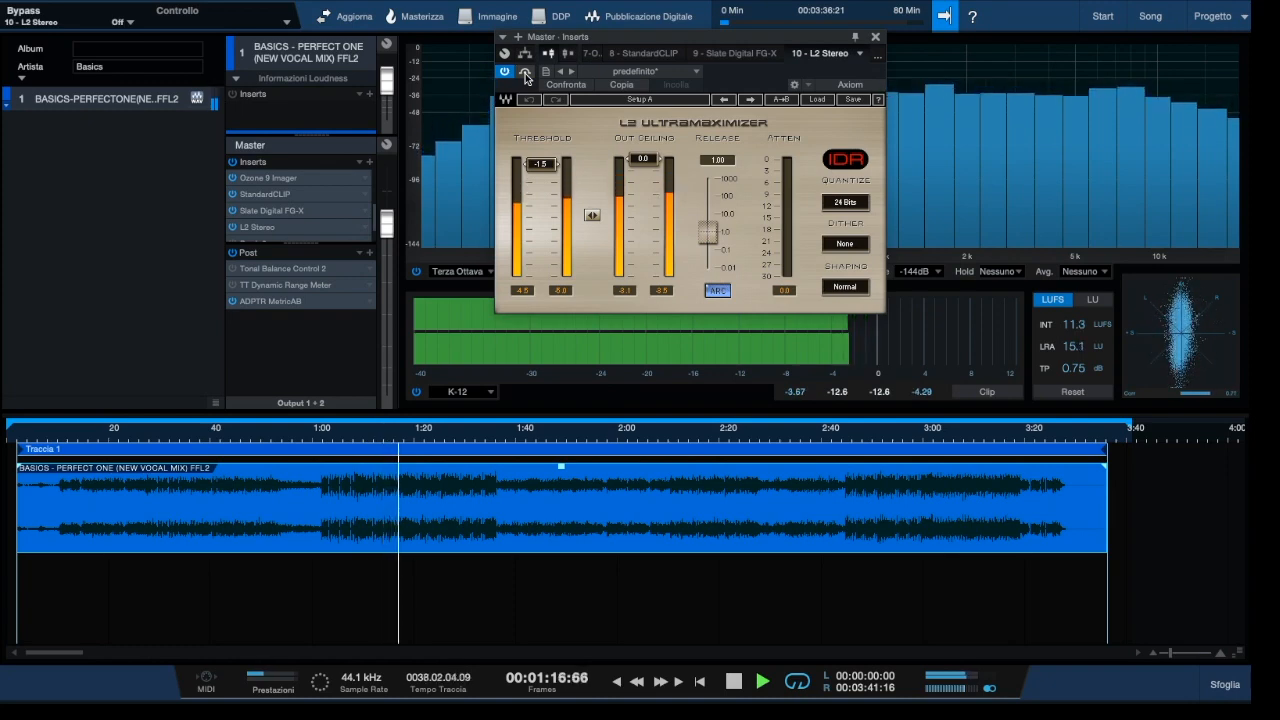
left_click(525, 74)
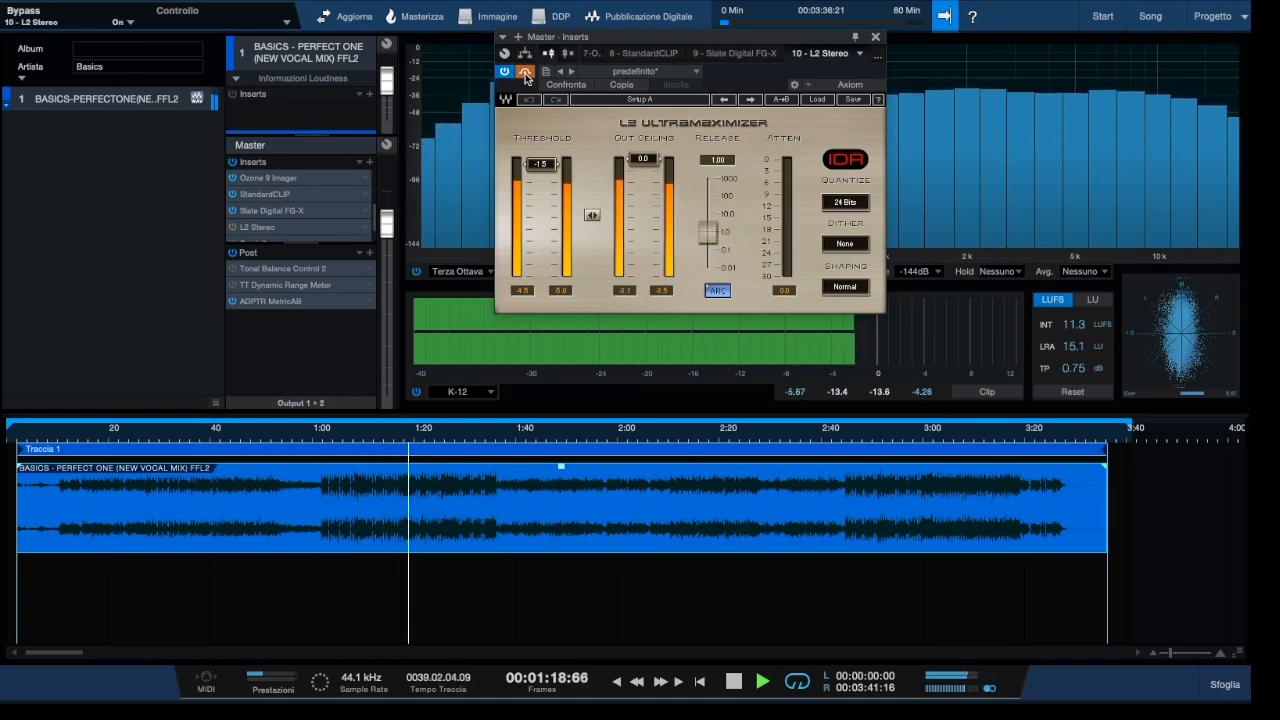
left_click(524, 72)
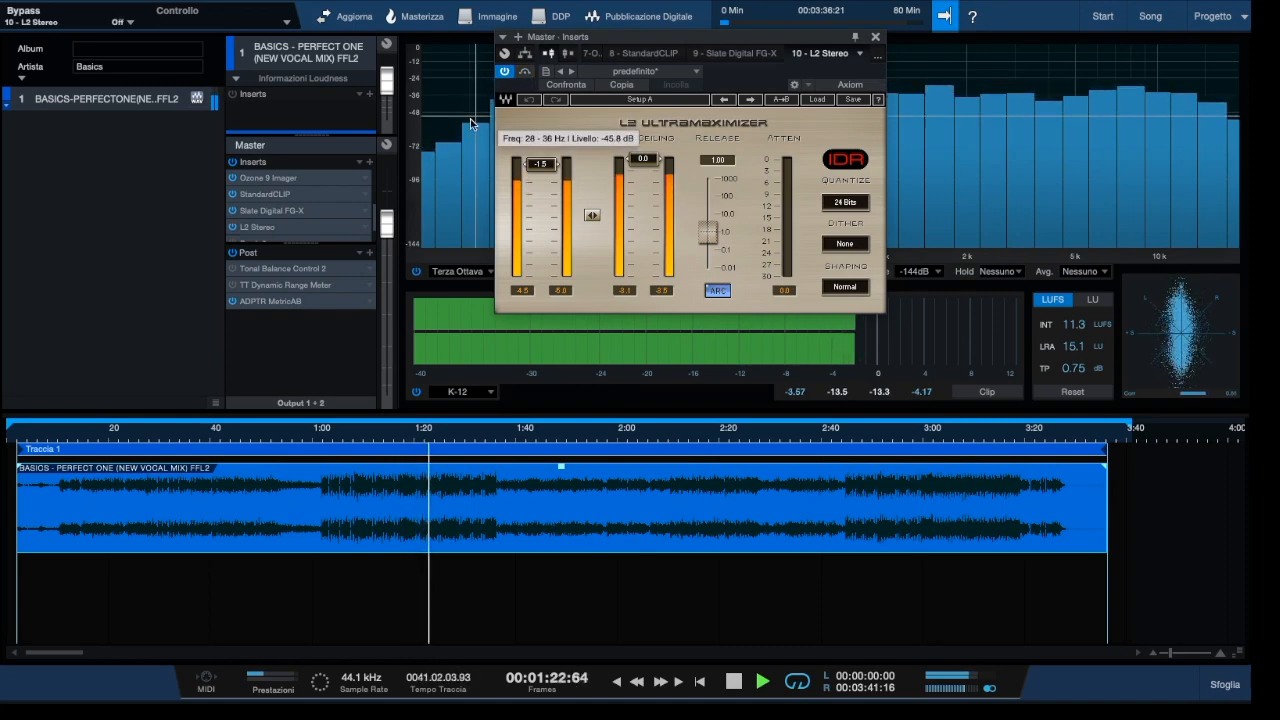
- Enable and open the last two master inserts, Pro-L 2 and FabFilter Pro-L 2
left_click(375, 225)
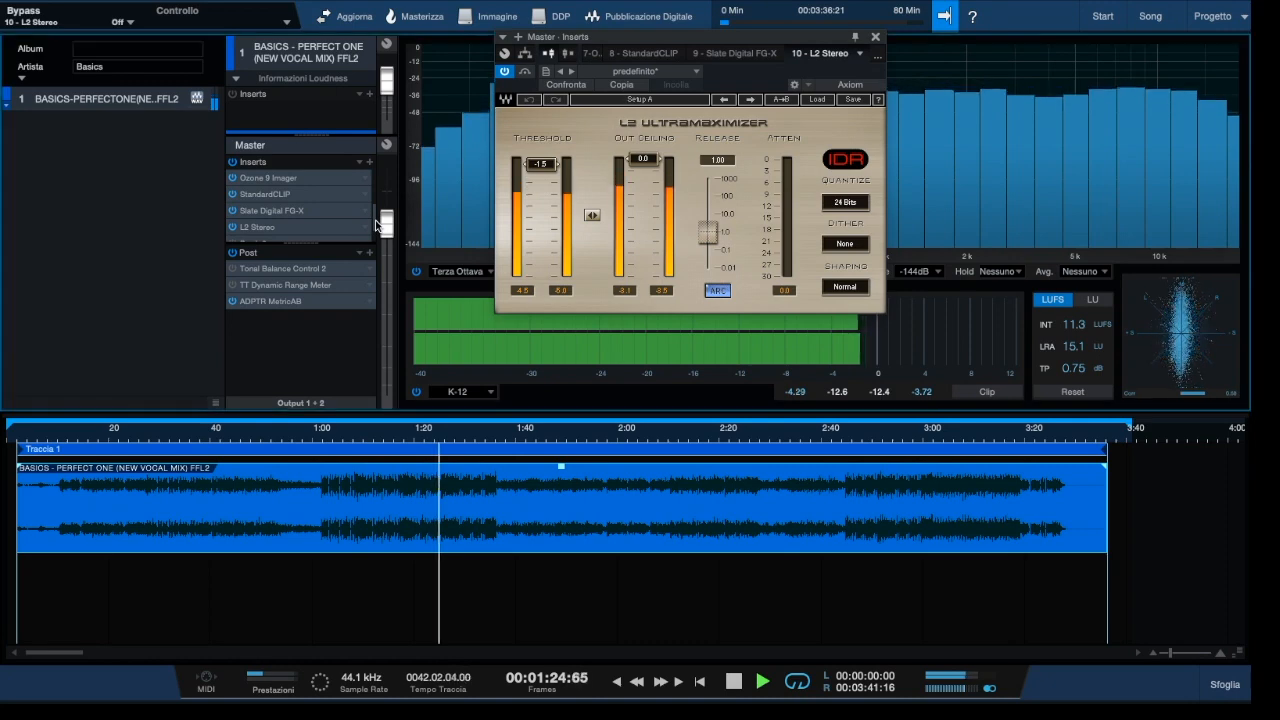
scroll(375, 228, "down", 2)
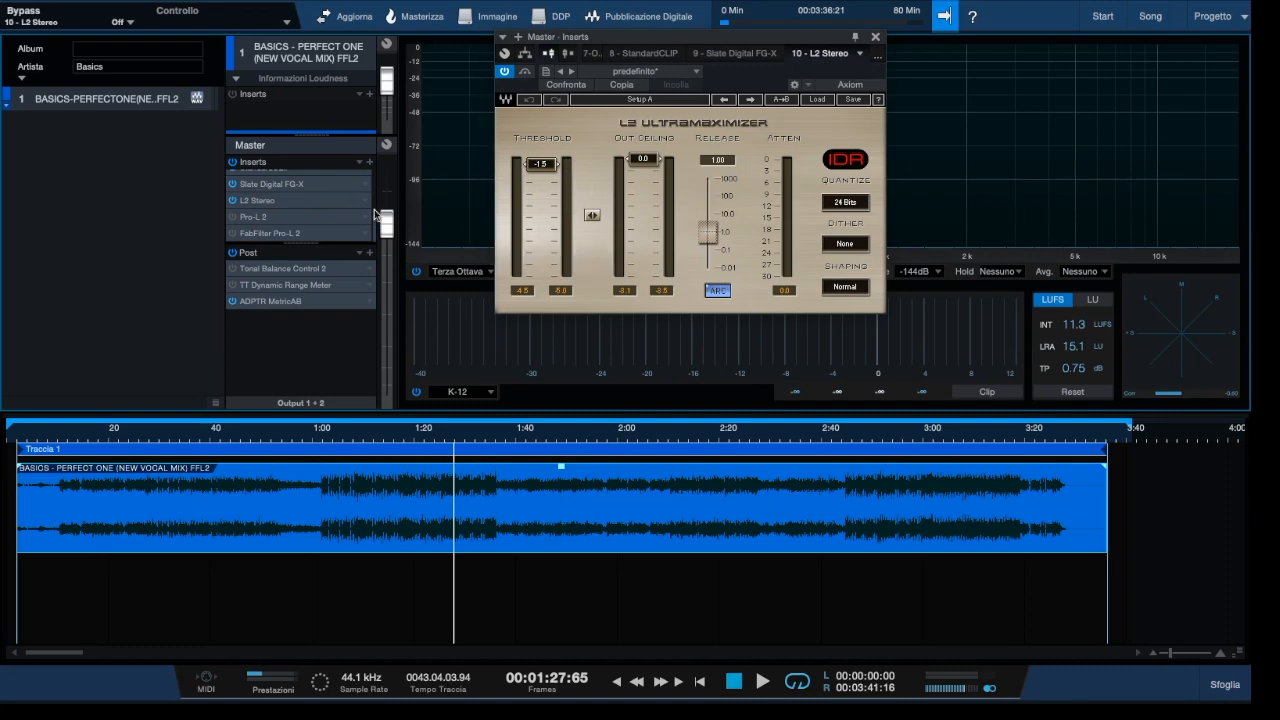
left_click(255, 220)
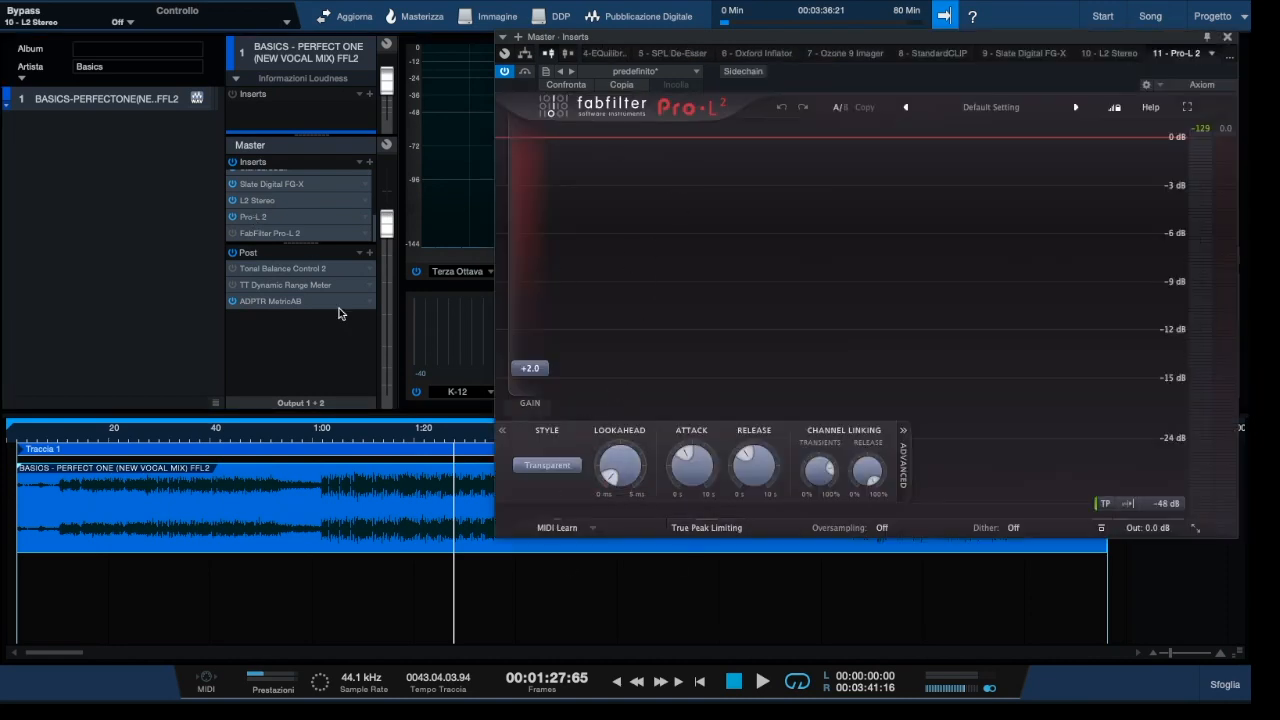
left_click(232, 236)
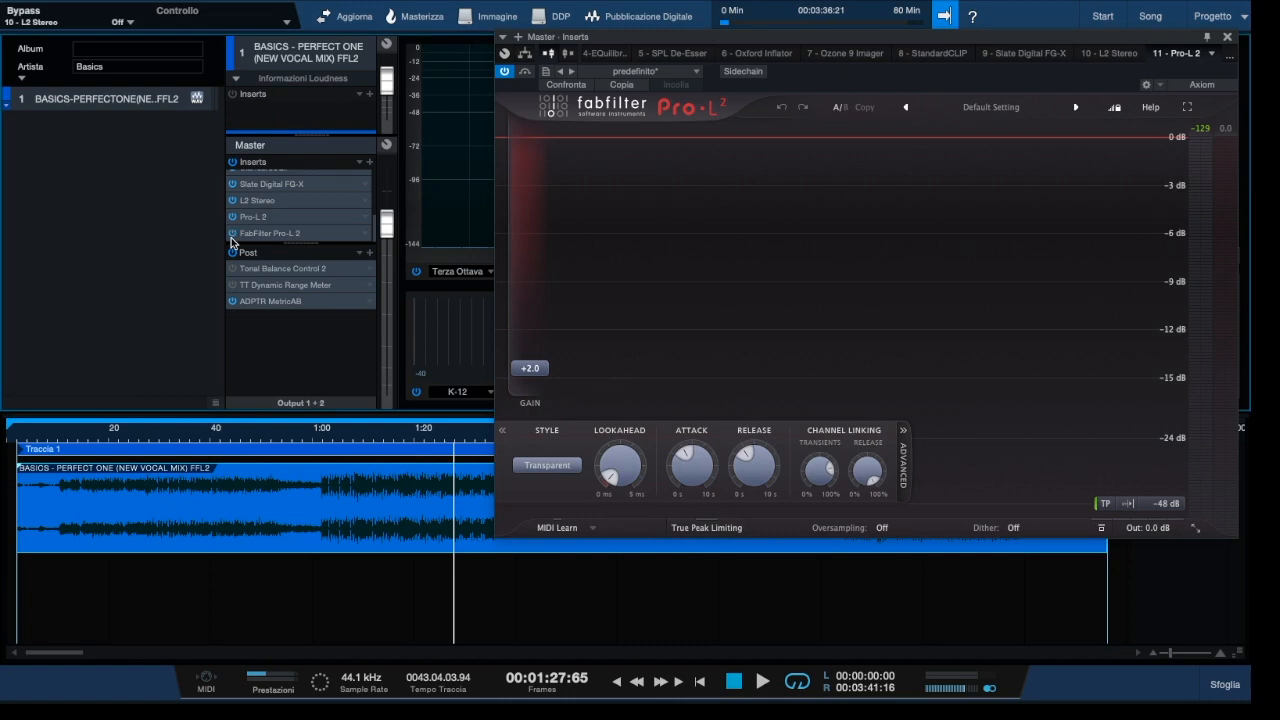
left_click(262, 234)
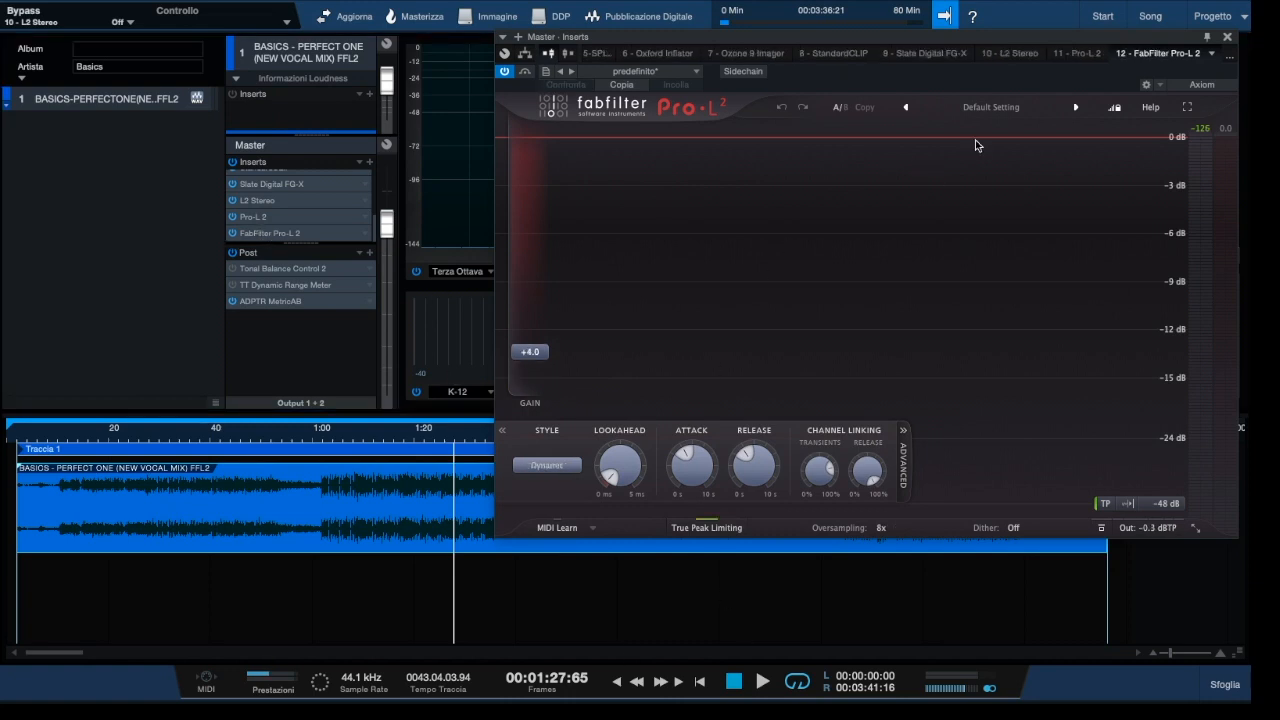
- Reopen Pro-L 2 and FabFilter Pro-L 2 in turn to review their limiter settings, and move the window clear of the insert list
left_click(249, 219)
double_click(249, 219)
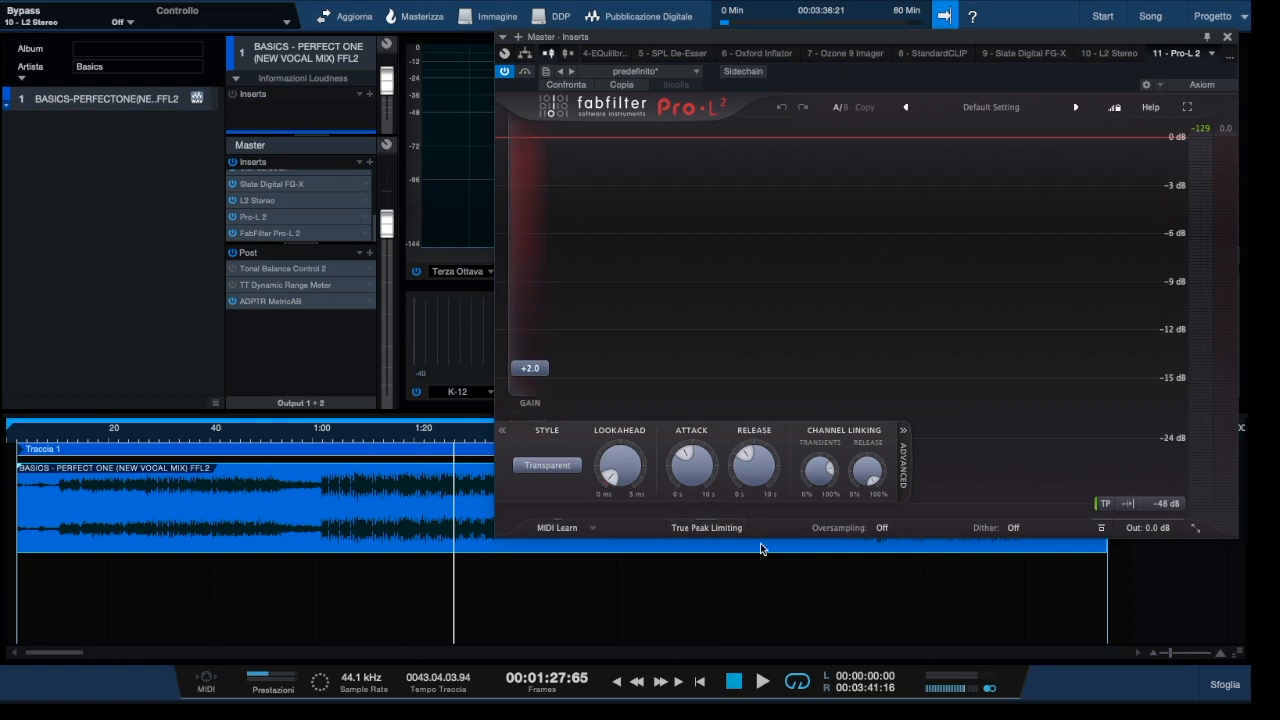
double_click(302, 233)
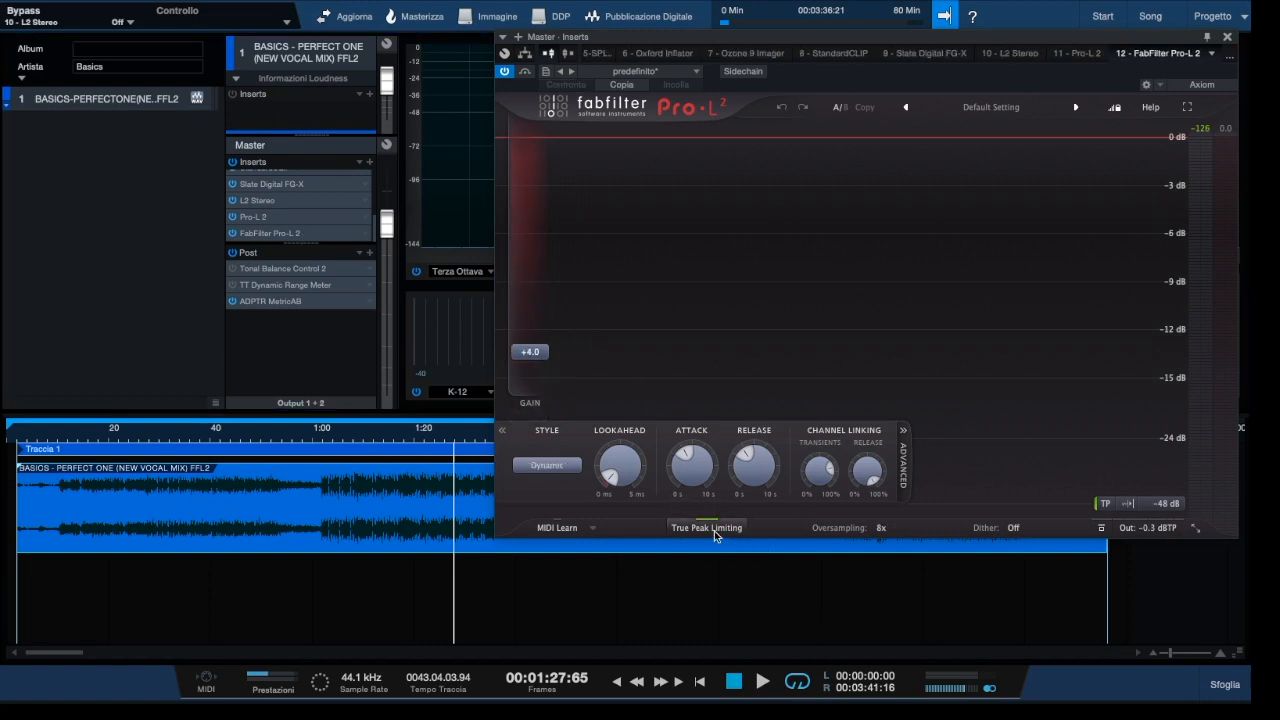
left_click_drag(955, 38, 785, 35)
mouse_move(978, 532)
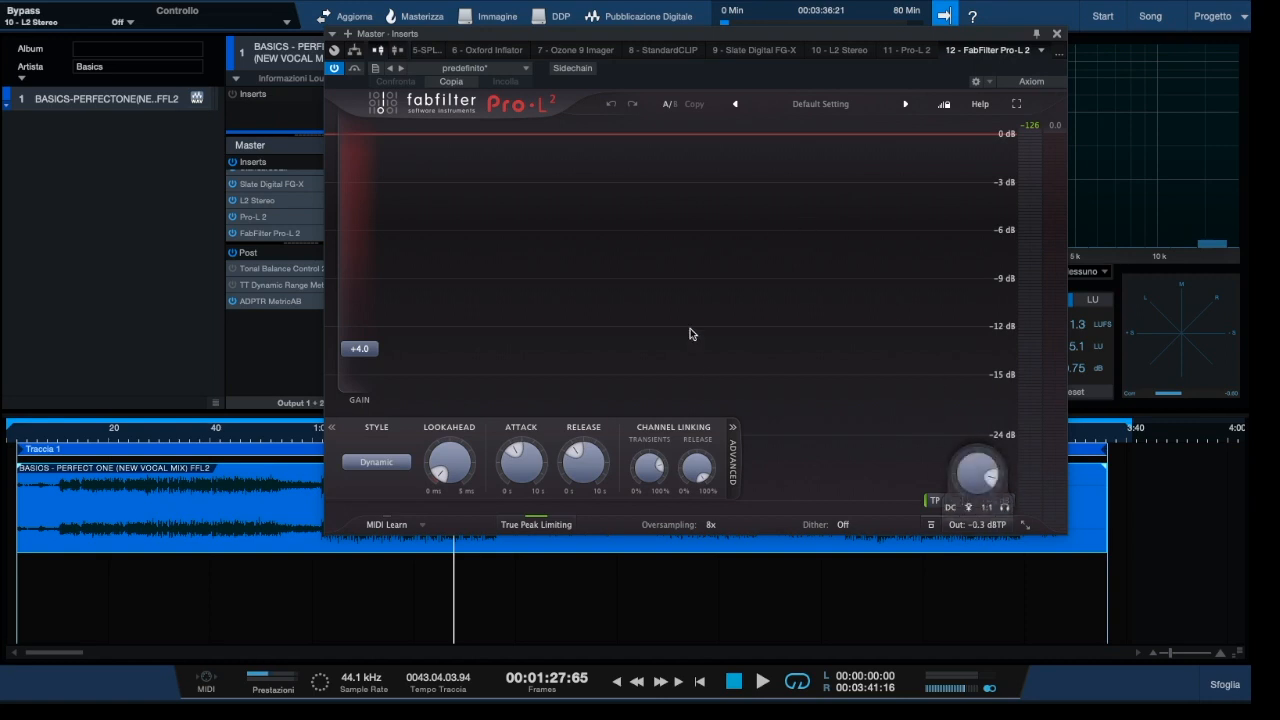
left_click_drag(622, 34, 778, 16)
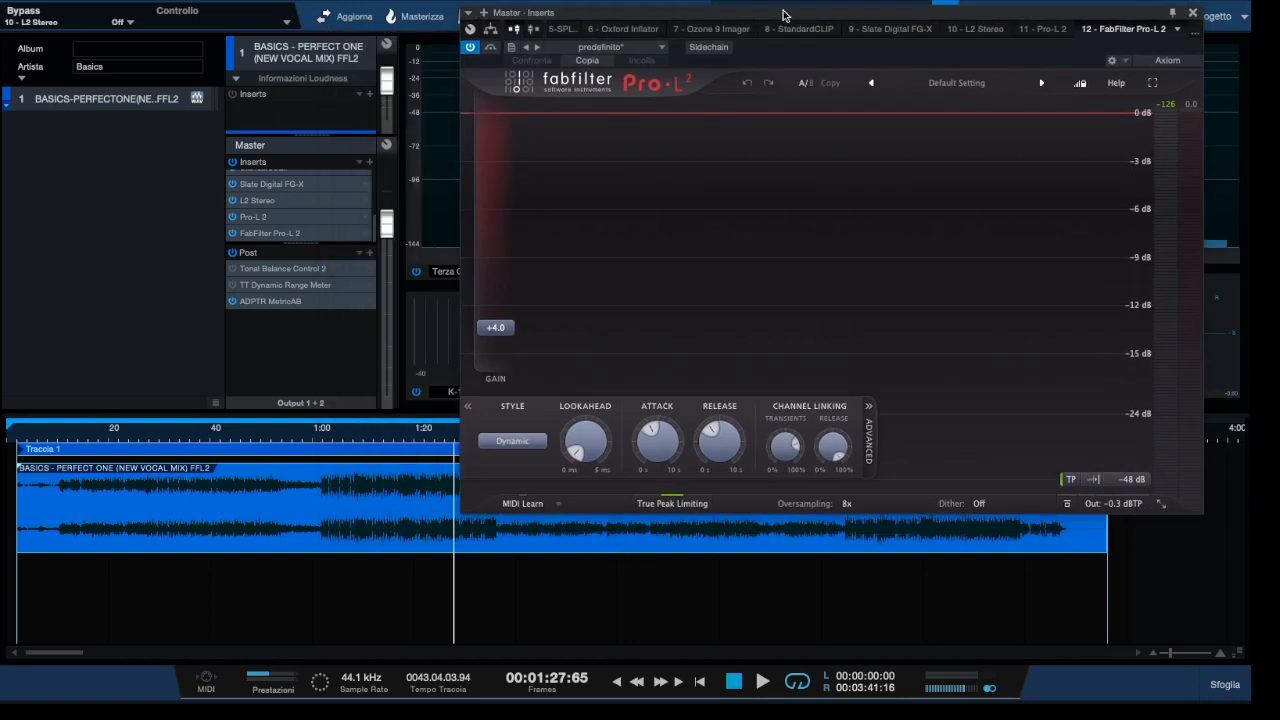
- Disable both Pro-L 2 limiters, play from about 1:00, and re-enable both during playback to hear the difference
left_click(236, 217)
left_click(234, 218)
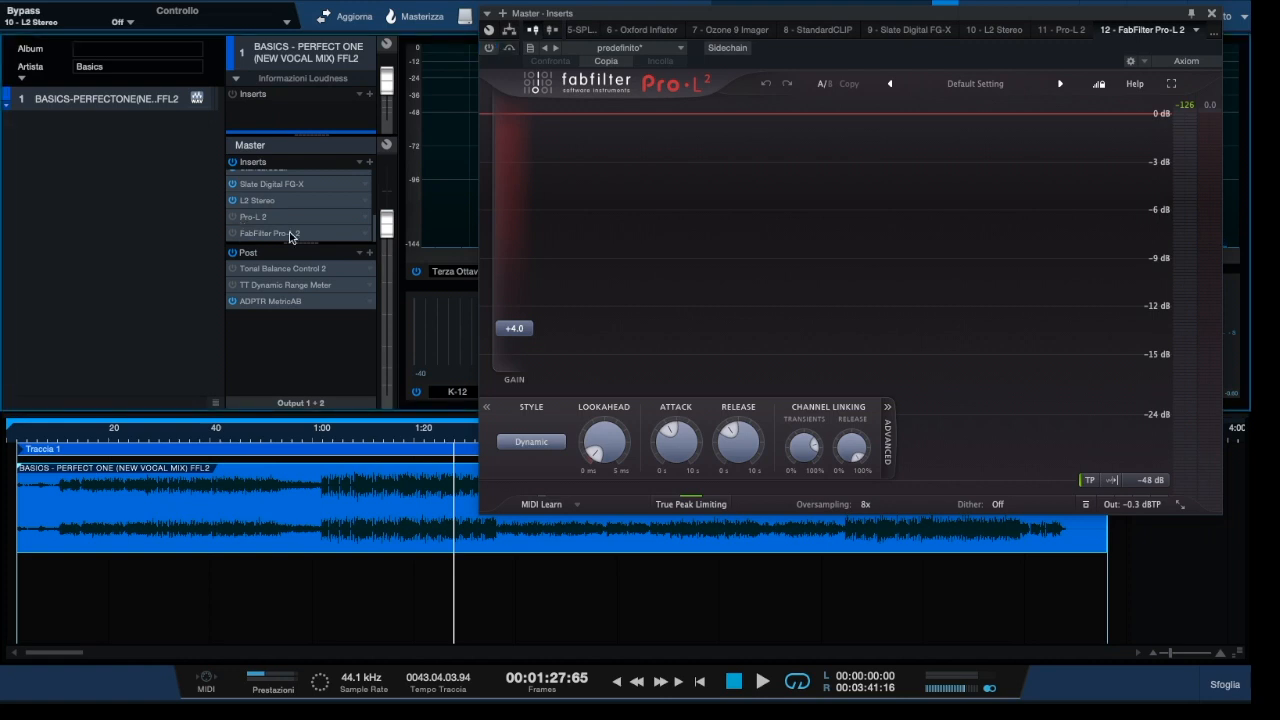
left_click(325, 432)
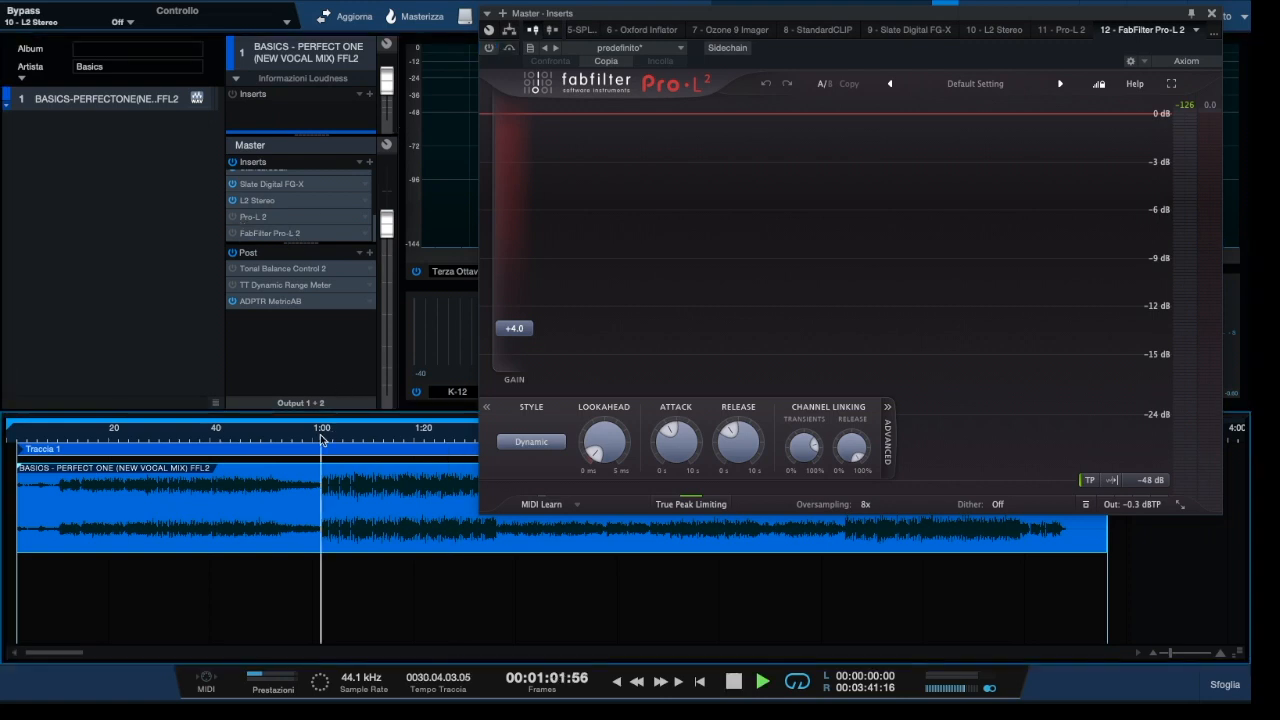
key("space")
left_click(231, 217)
left_click(230, 233)
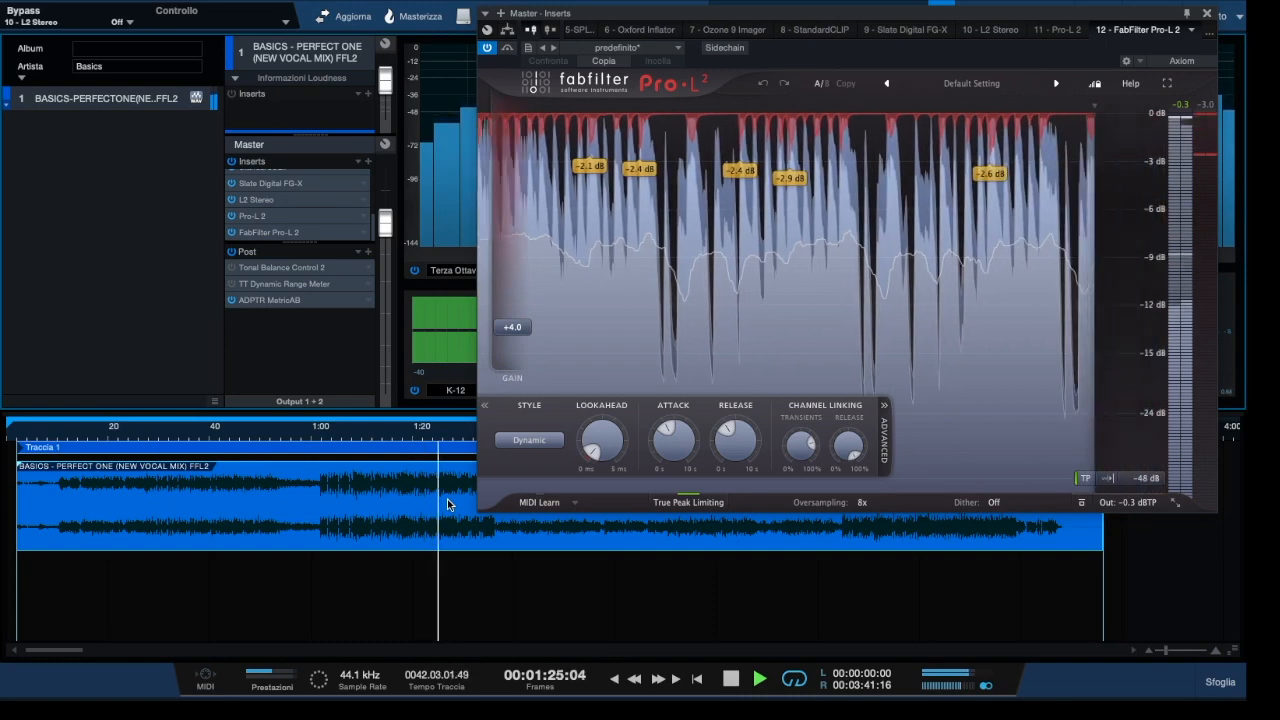
- Open the ADPTR MetricAB post insert to check the master's loudness, stop playback, reposition its window to view it fully, and close it
double_click(270, 300)
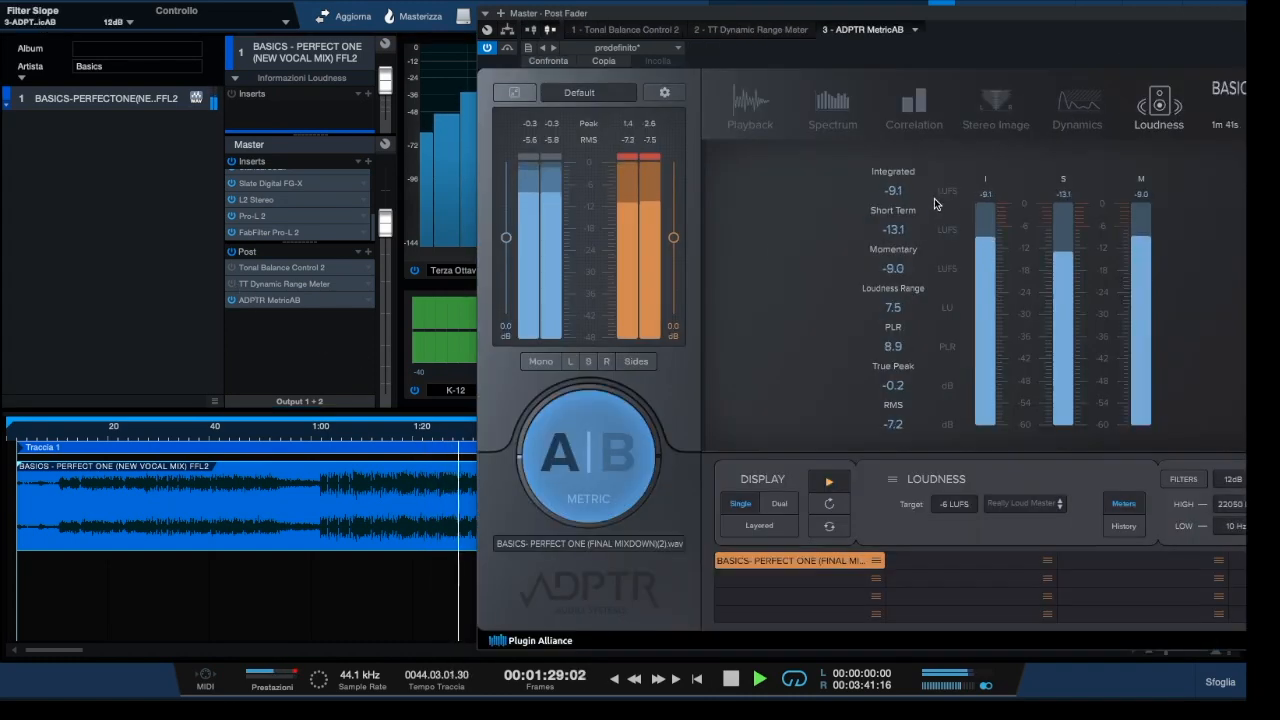
key("space")
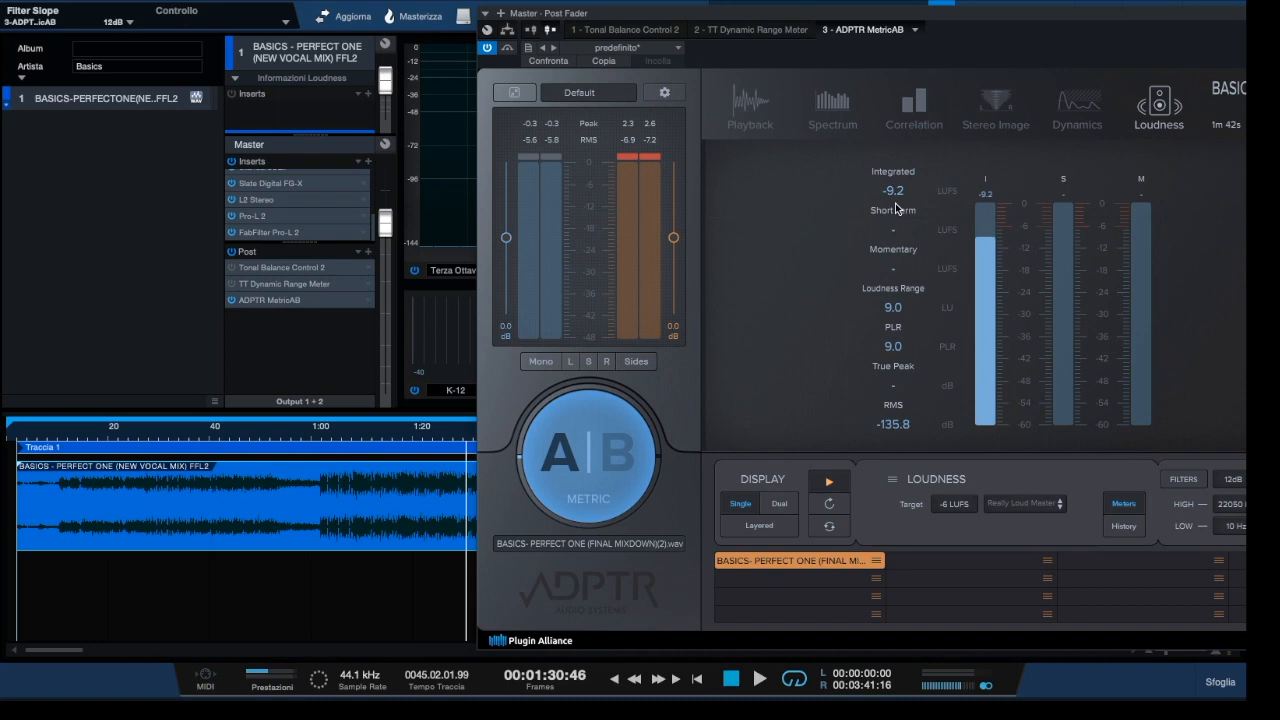
left_click(280, 443)
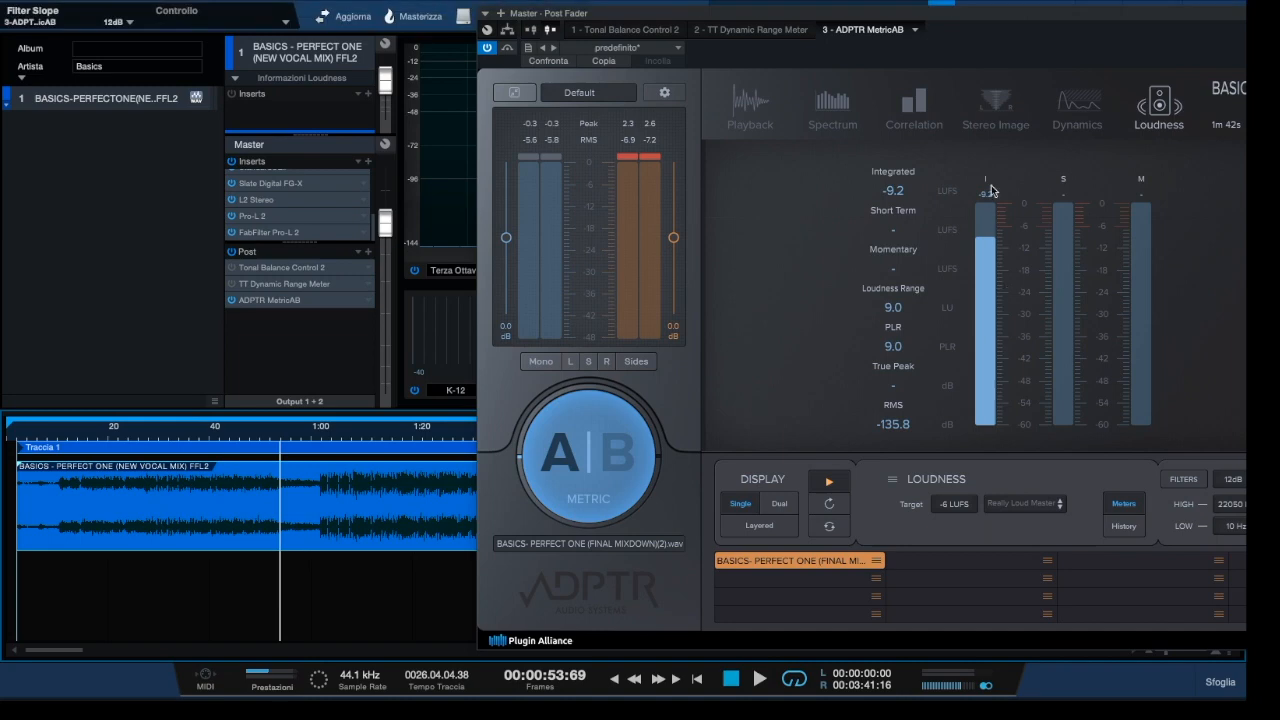
left_click_drag(963, 25, 720, 23)
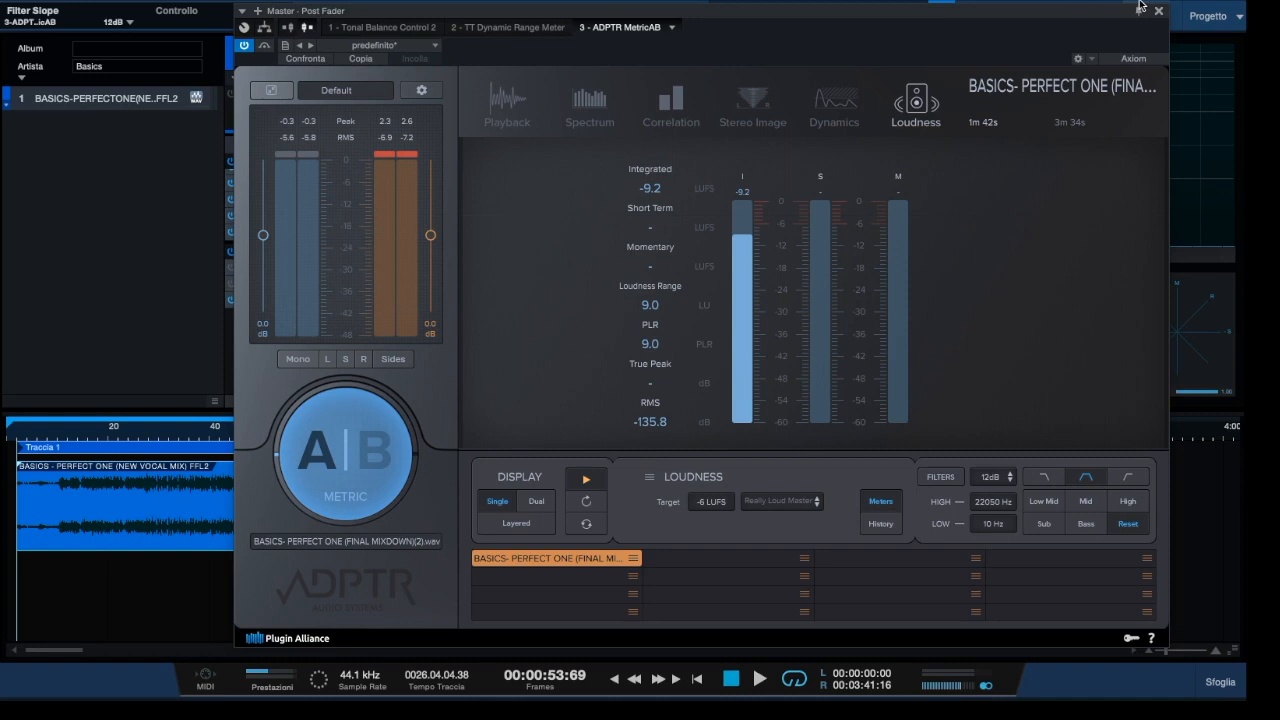
mouse_move(1150, 12)
left_click(1160, 12)
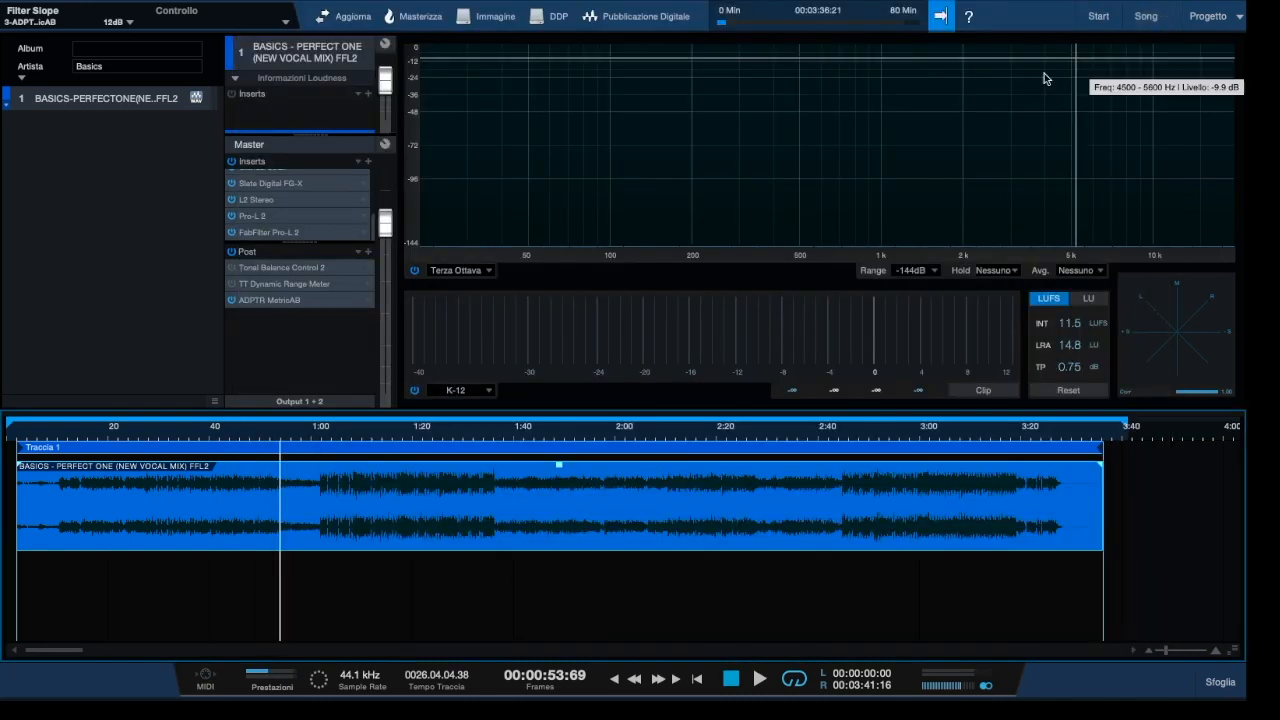
- Play the song from near its beginning with the full mastering chain active
left_click_drag(320, 441, 310, 441)
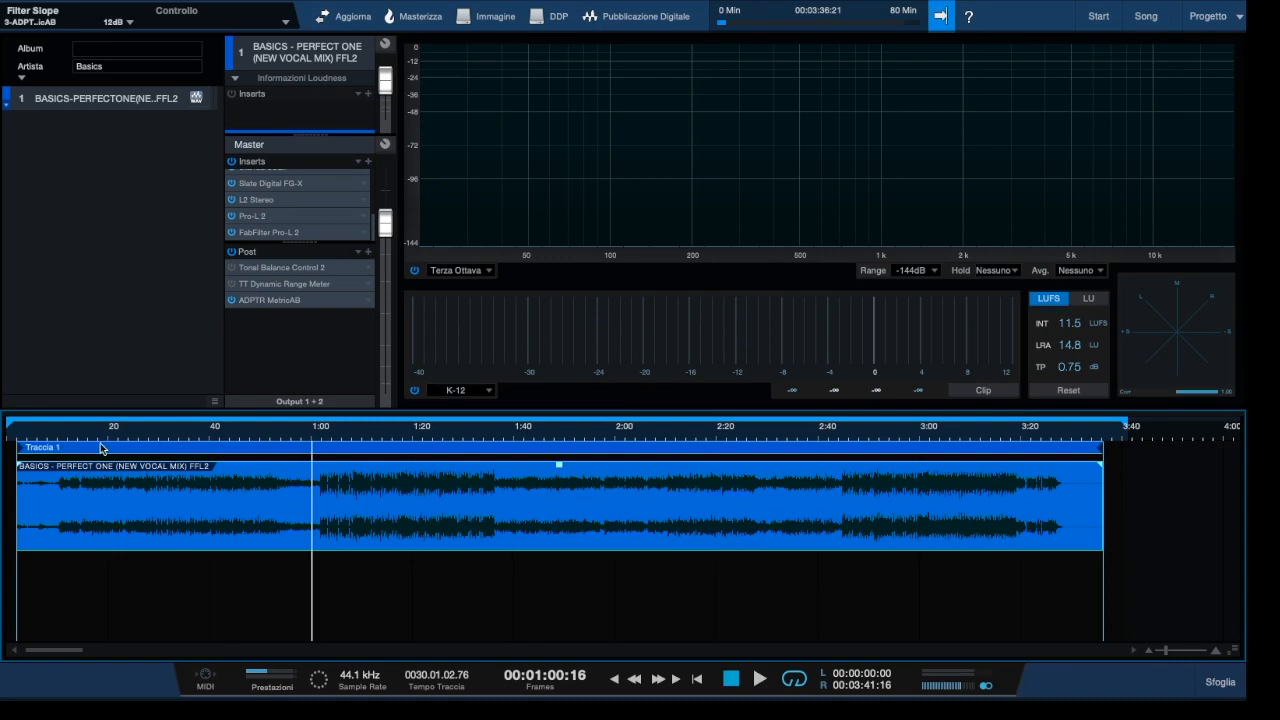
left_click(301, 436)
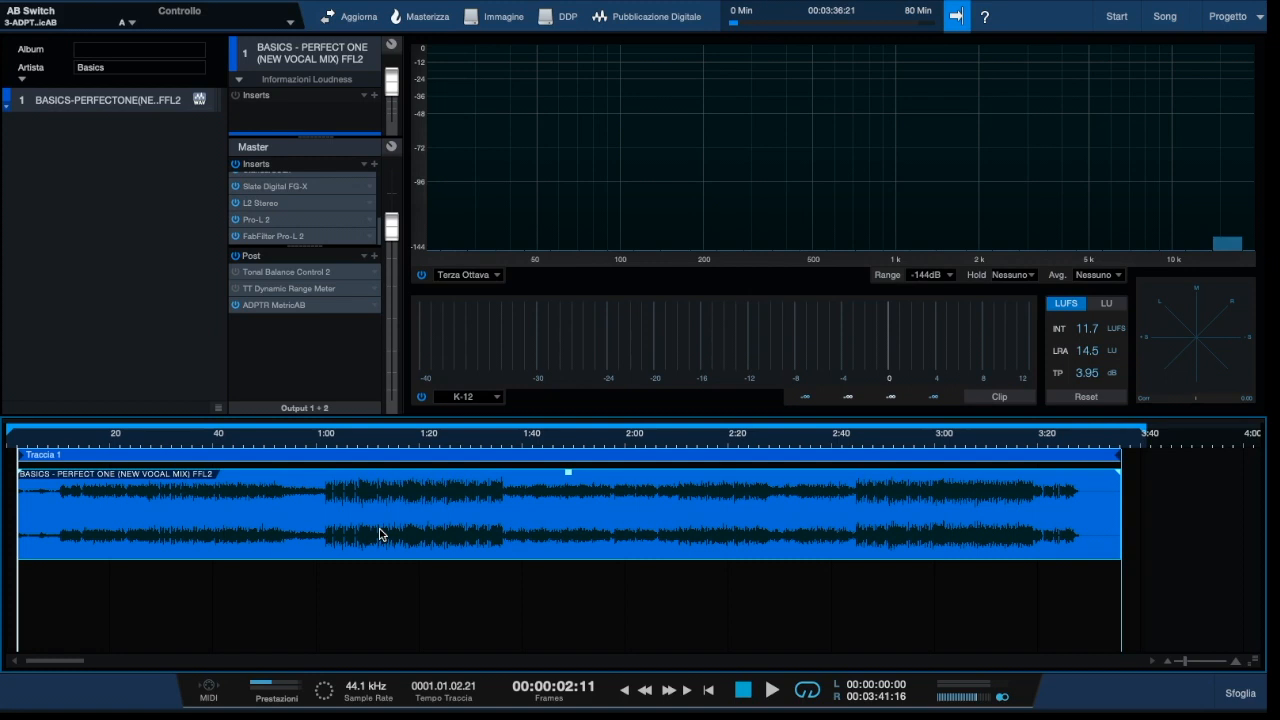
key("space")
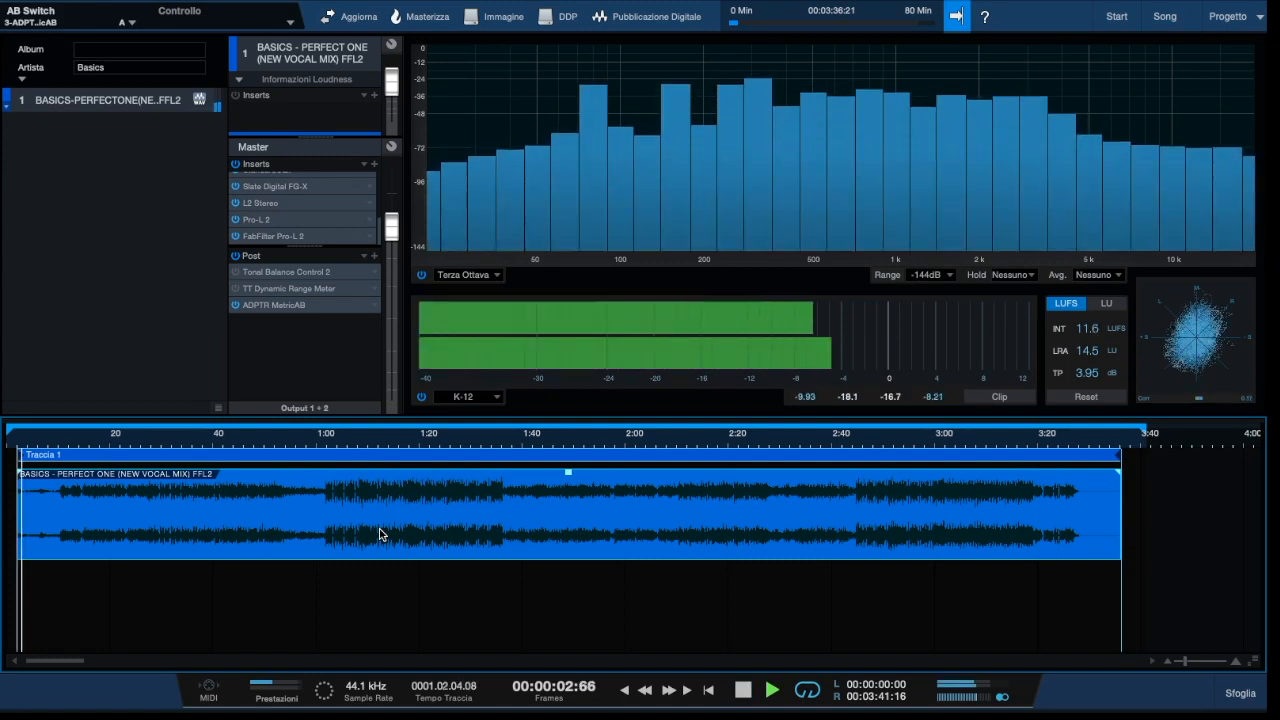